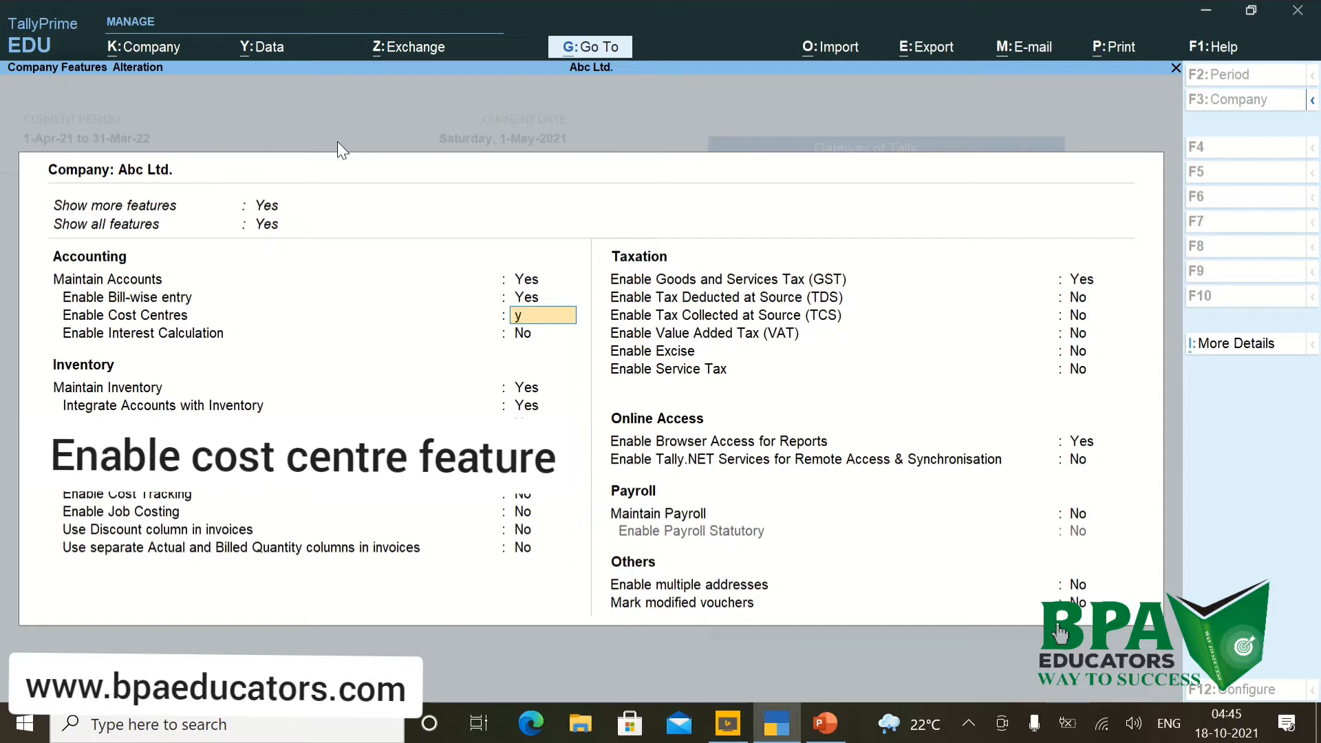
Enable Cost Centres for the company and keep the existing accounting and inventory feature settings.
key(Return)
key(Return)
key(Return)
key(Return)
key(Return)
key(Return)
key(Return)
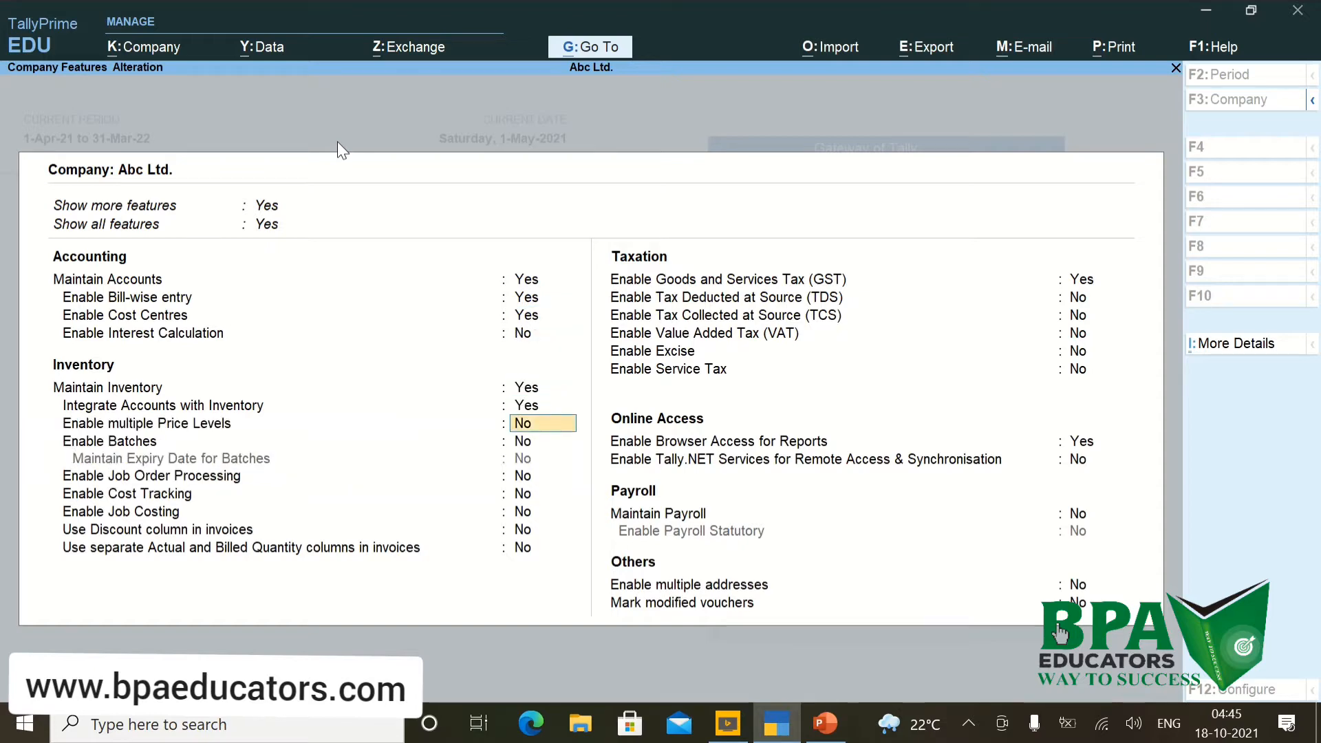
key(Return)
key(Return)
key(Return)
key(Return)
key(Return)
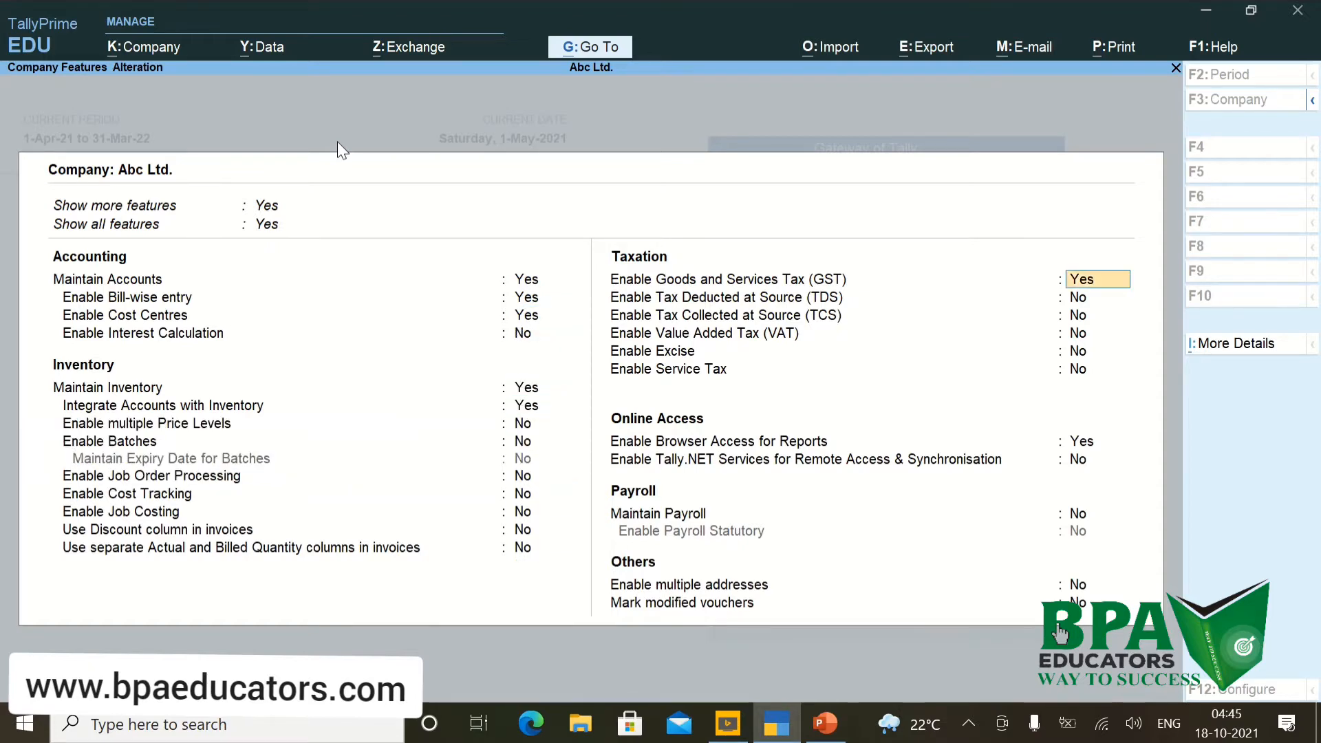
Accept the company's existing GST details, leaving the GSTIN/UIN blank, and keep TDS disabled.
key(Return)
key(Return)
key(Return)
key(Return)
key(Return)
key(Return)
key(Return)
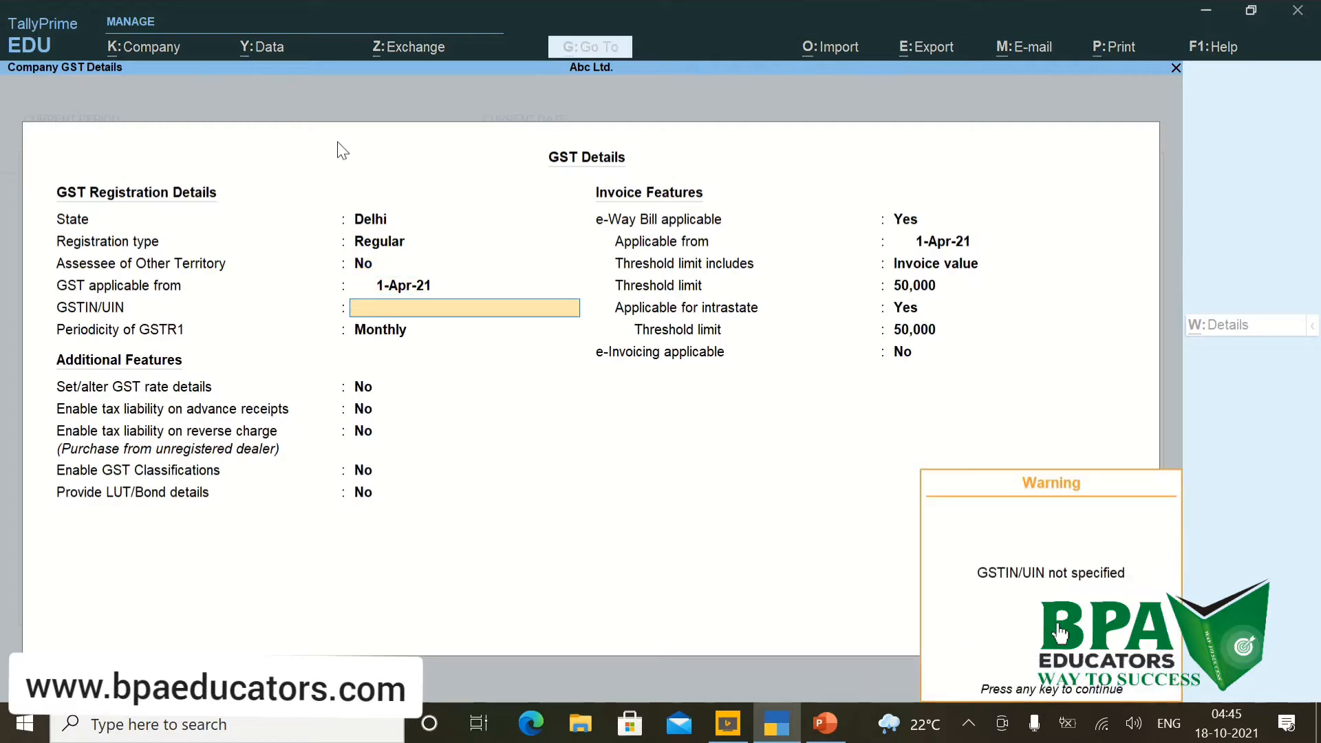
key(Return)
key(Return)
key(Return)
key(Return)
key(Return)
key(Return)
key(Return)
key(Return)
key(Return)
key(Return)
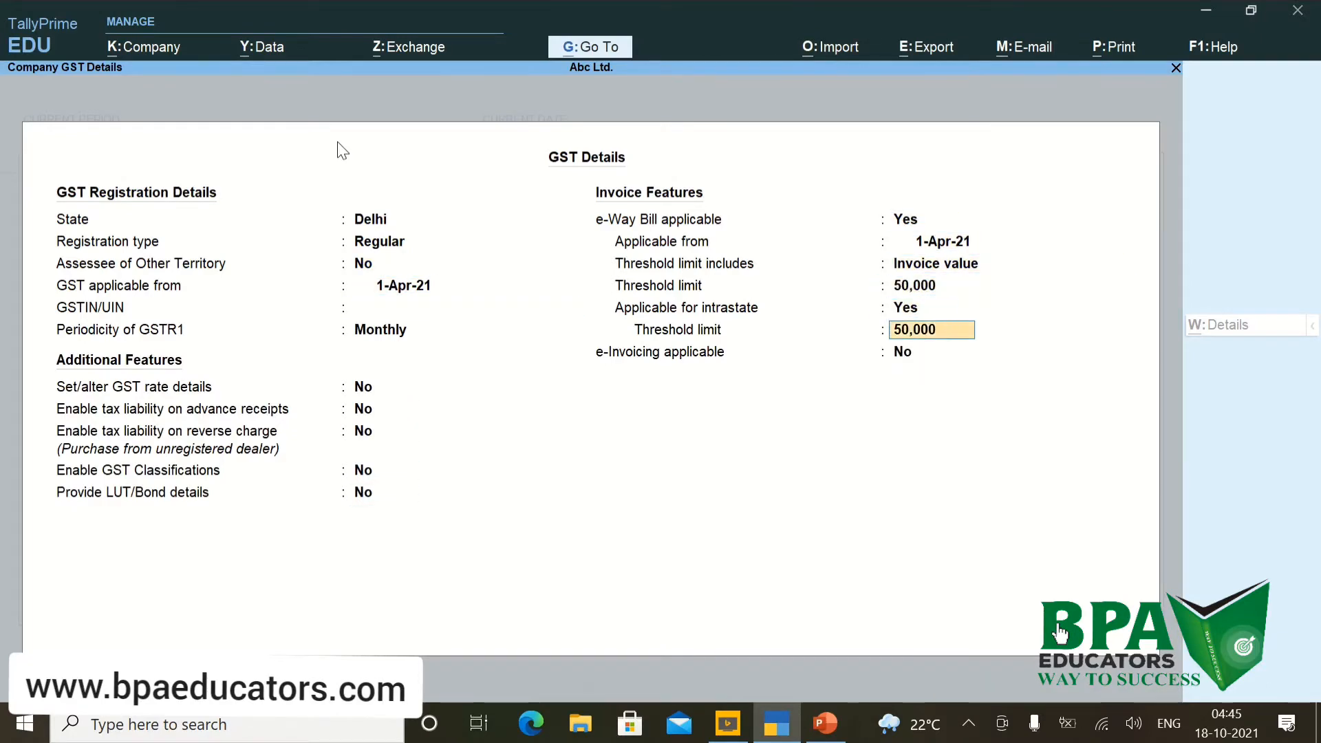
key(Return)
key(Return)
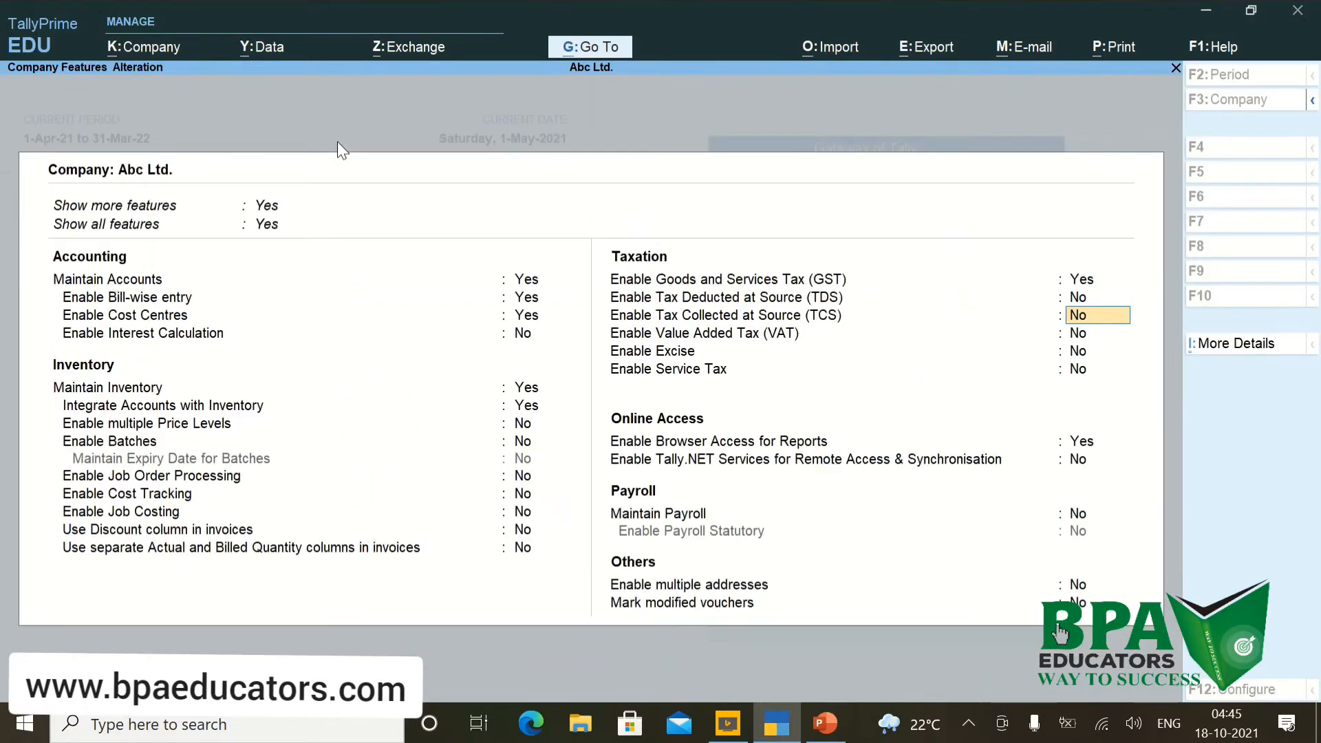
Keep the remaining taxation, online access, payroll and other feature settings, and save the company features.
key(Return)
key(Return)
key(Return)
key(Return)
key(Return)
key(Return)
key(Return)
key(Return)
key(Return)
key(Return)
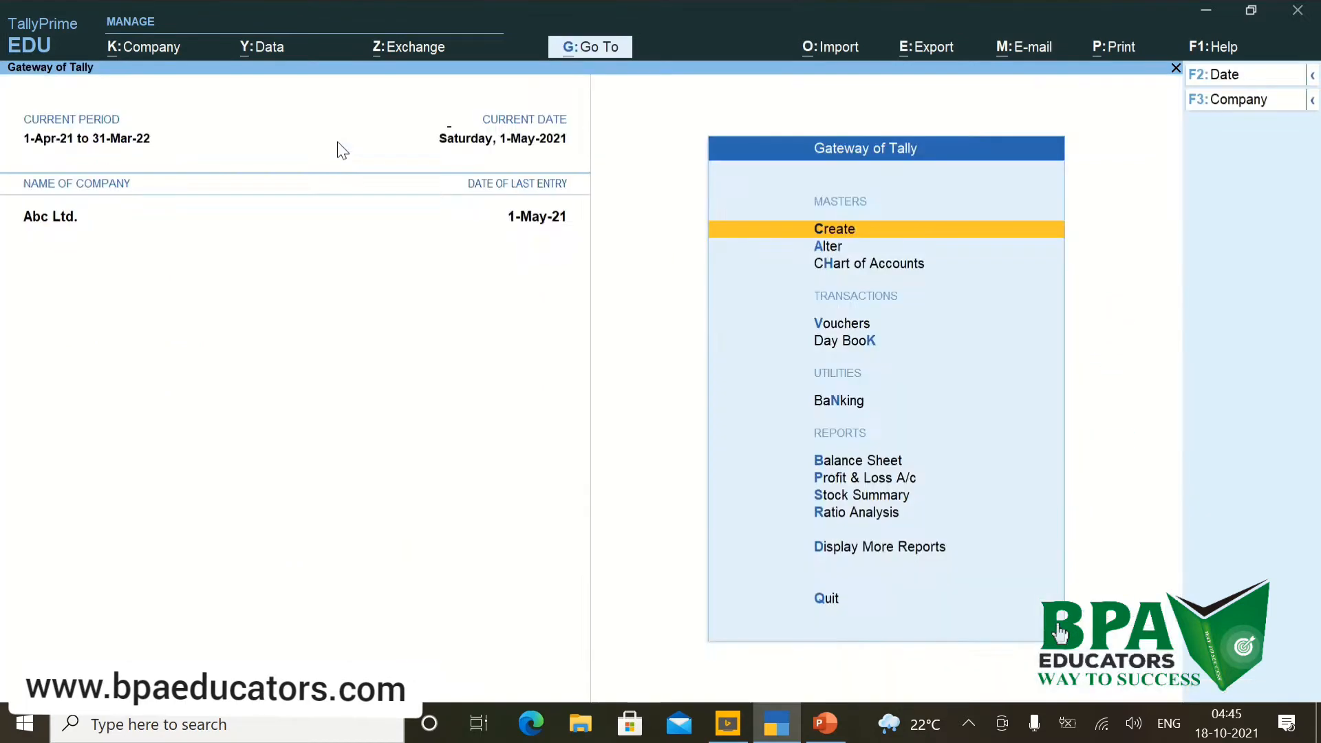
key(Return)
key(Escape)
Open voucher entry from the Gateway of Tally.
key(Down)
key(Down)
key(Down)
key(Down)
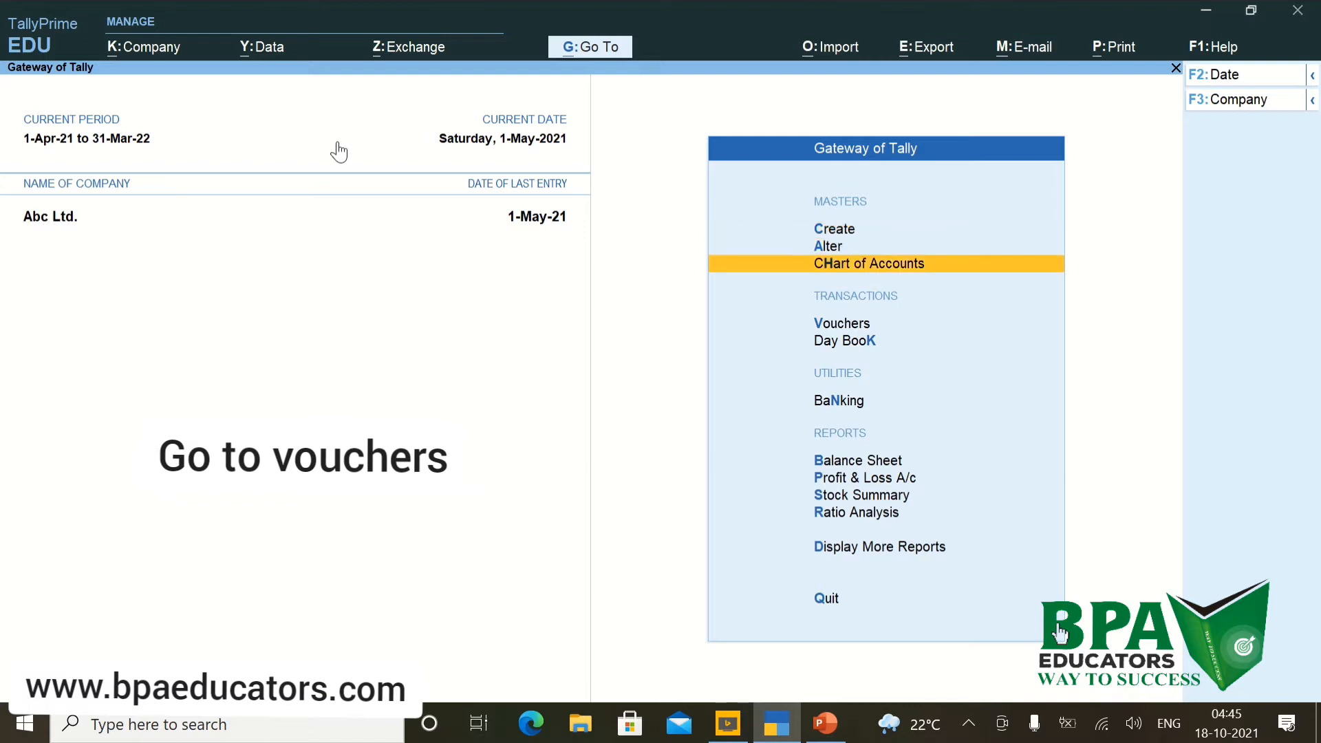
key(Up)
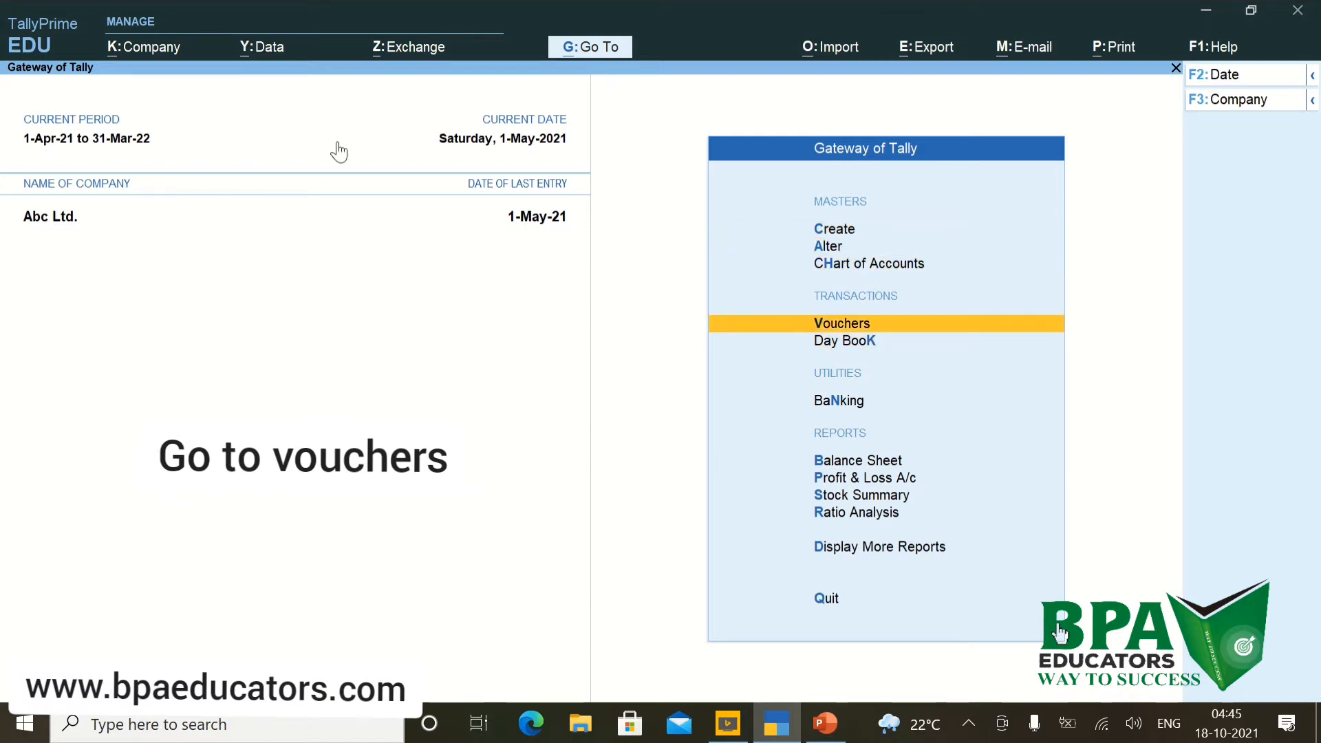
key(Return)
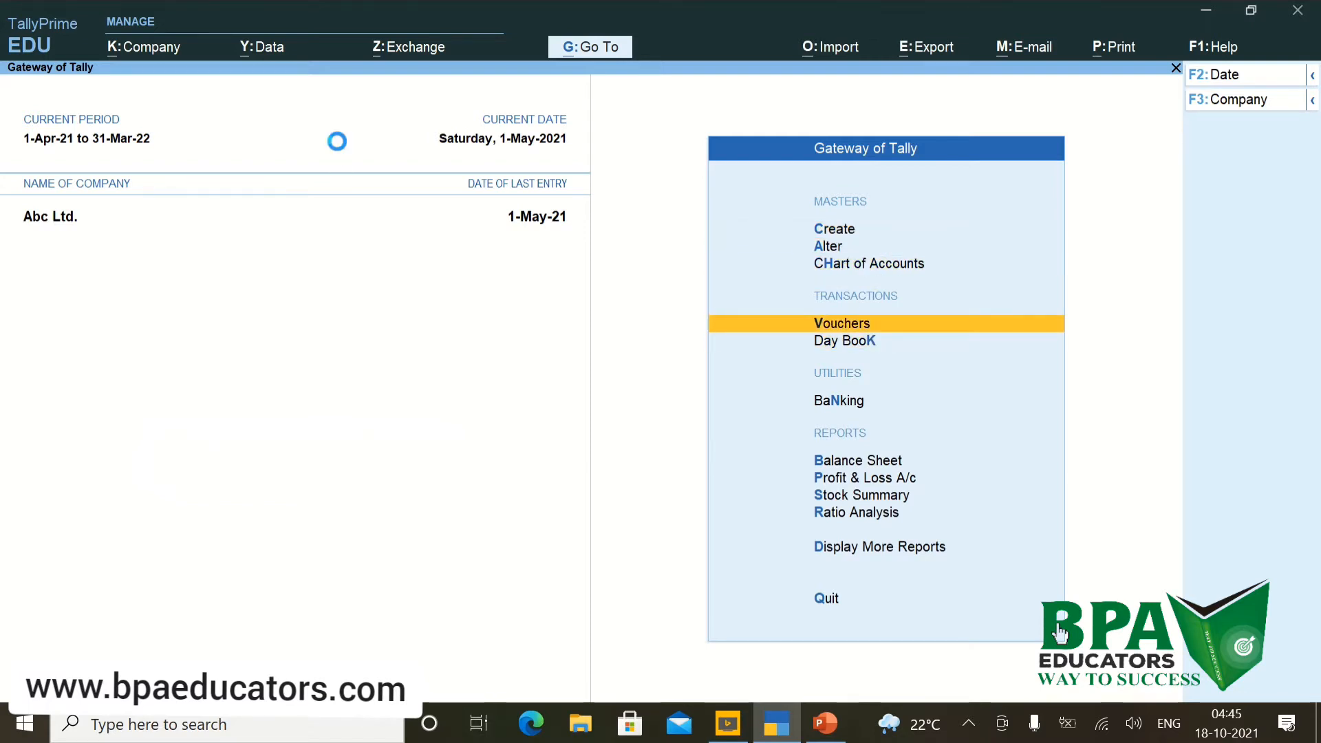
In the voucher configuration, set Select Cost Centre/Class and Show list of Cost Centres to Yes.
key(F12)
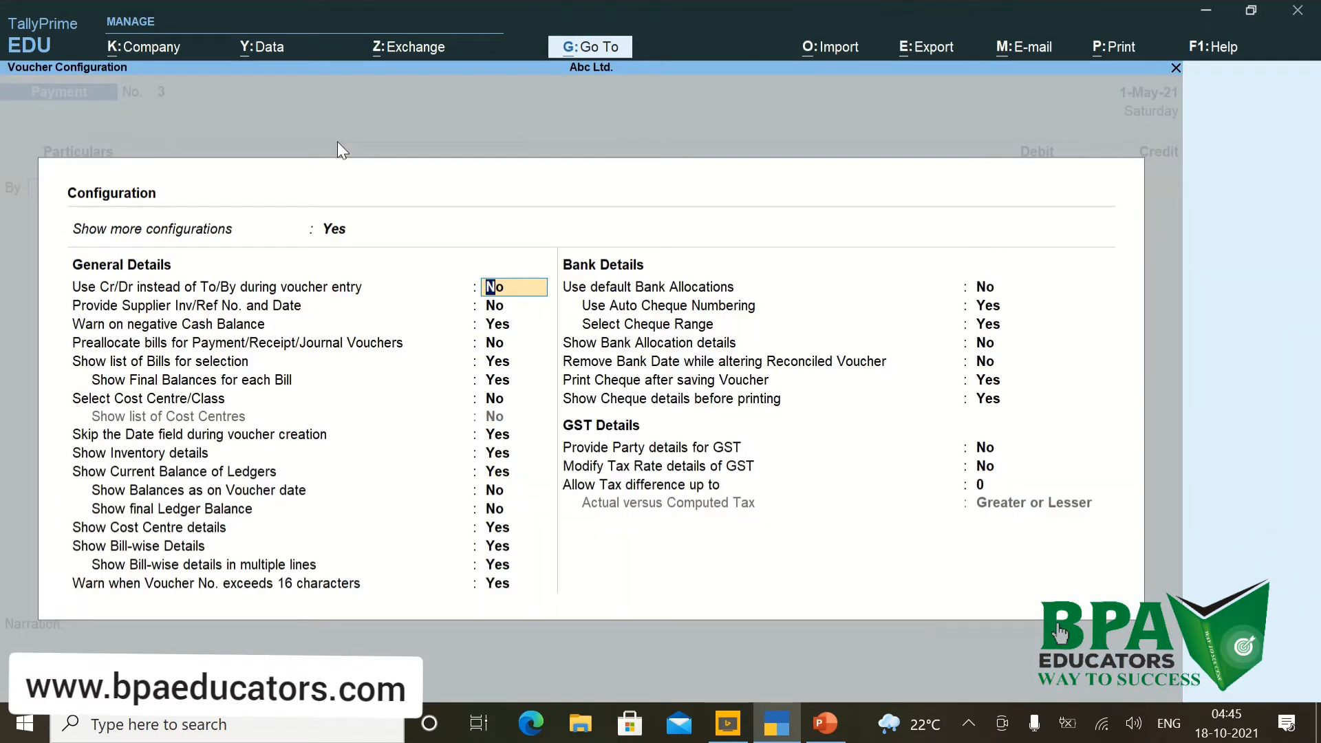
key(Down)
key(Down)
key(Down)
key(Down)
key(Down)
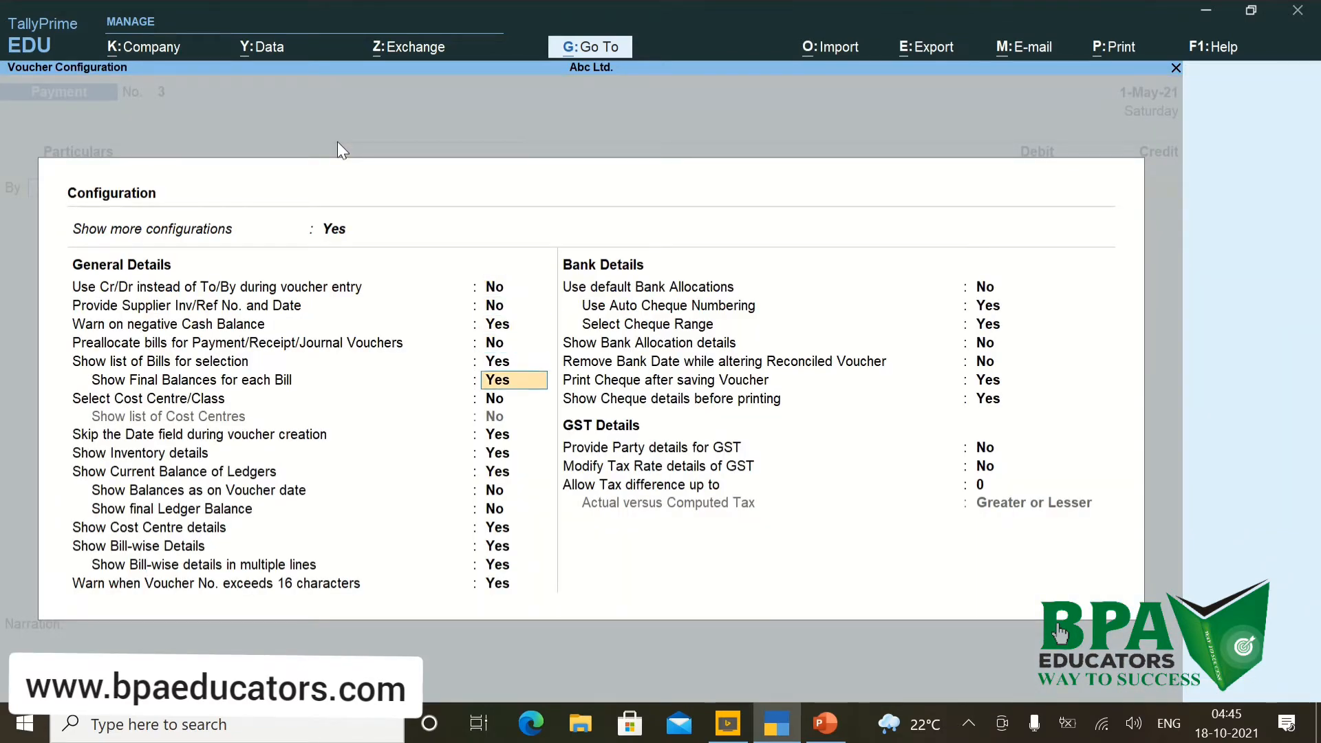
key(Down)
text(y)
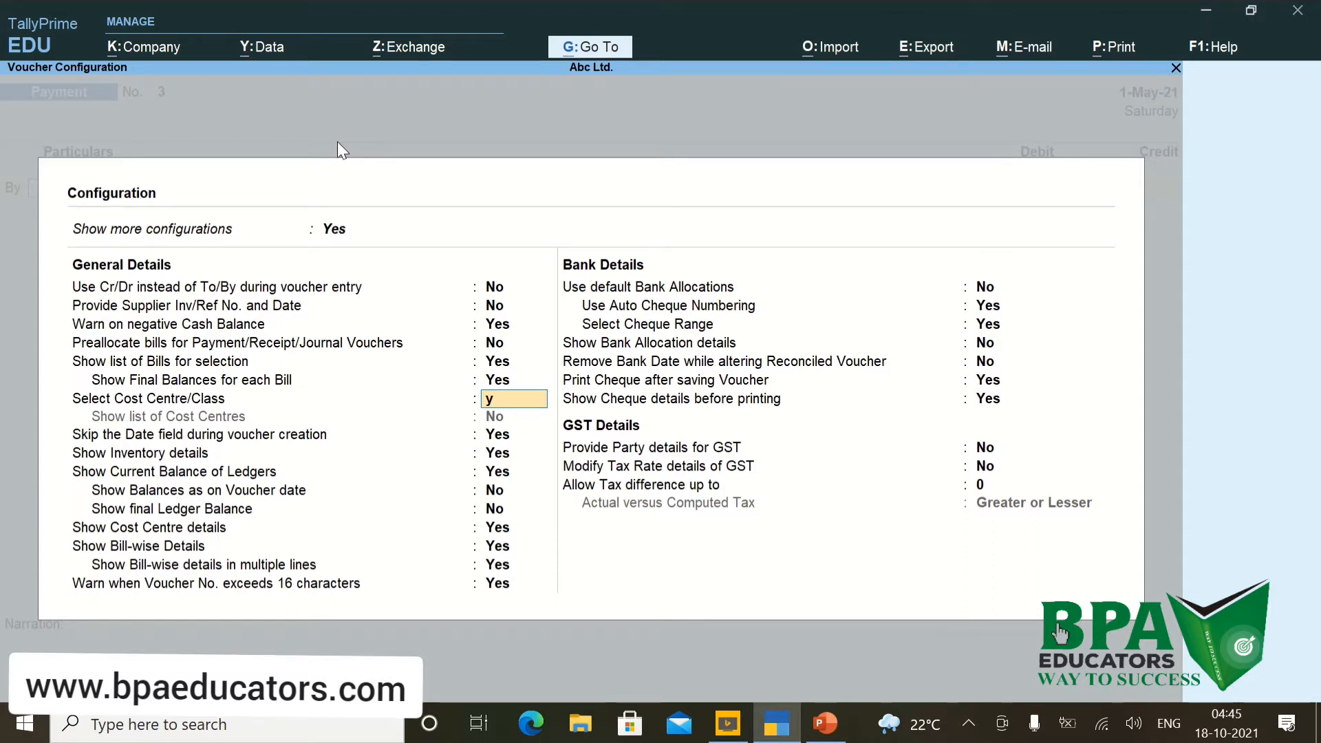
key(Return)
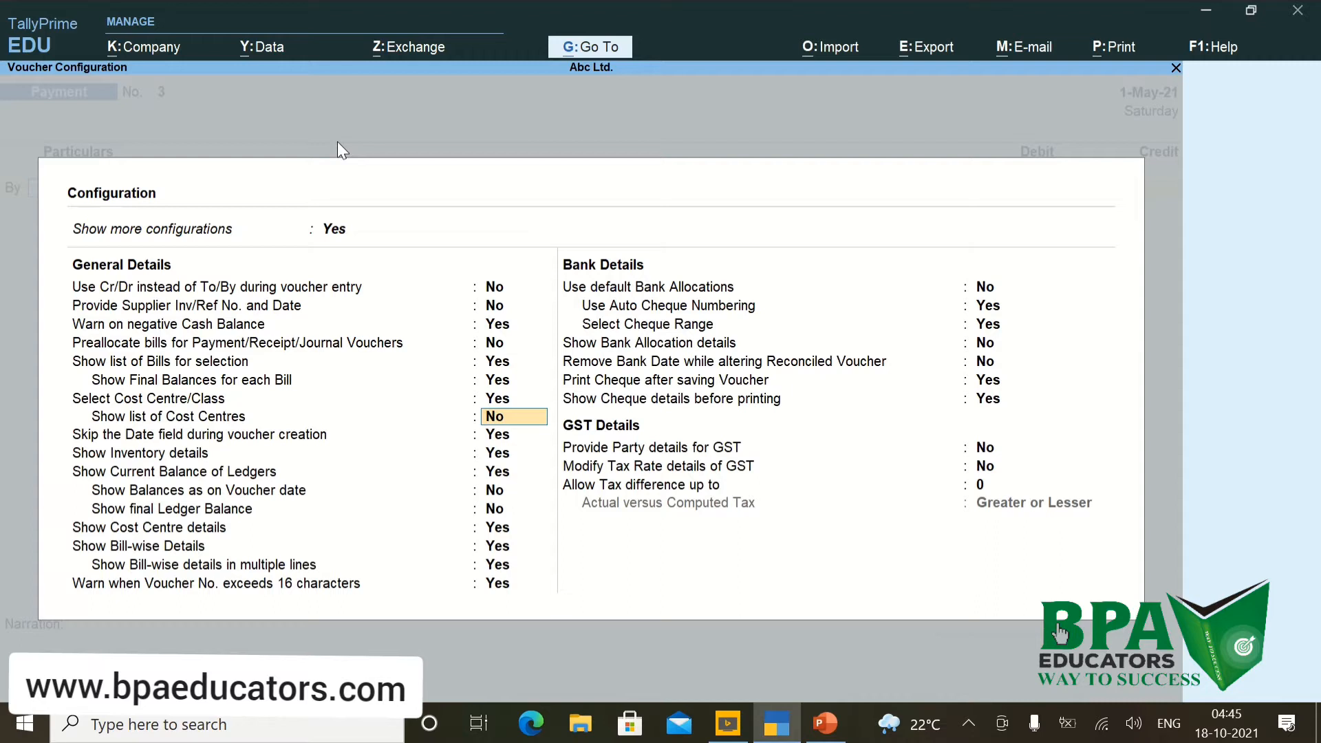
text(y)
key(Return)
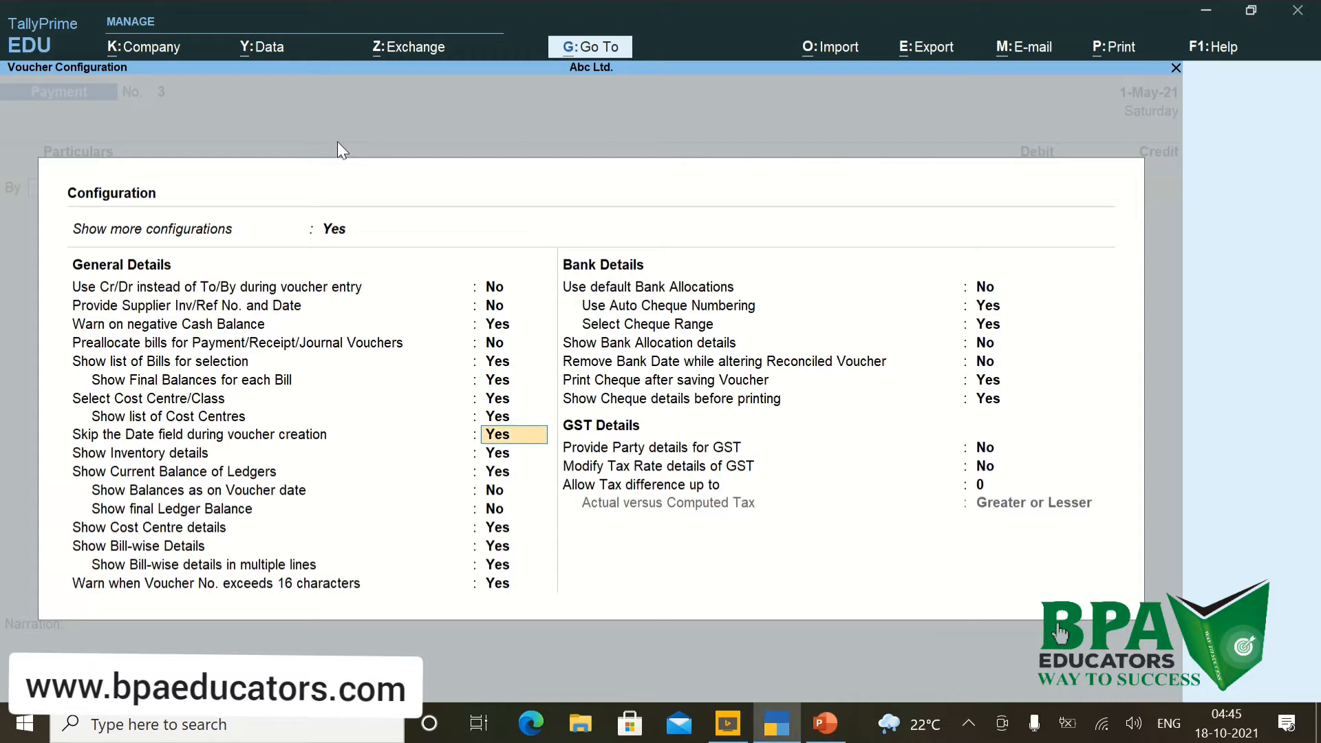
Keep the remaining general, bank and GST options and save the voucher configuration.
key(Return)
key(Return)
key(Return)
key(Return)
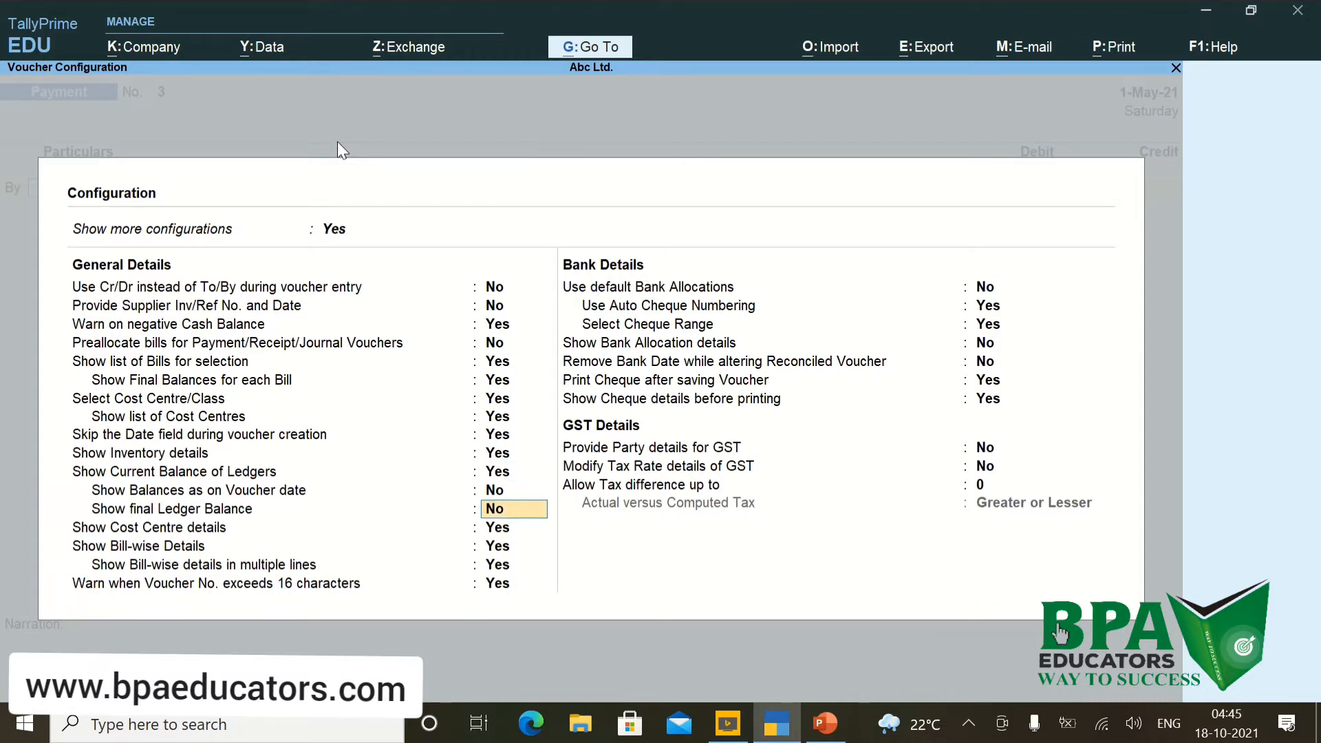
key(Return)
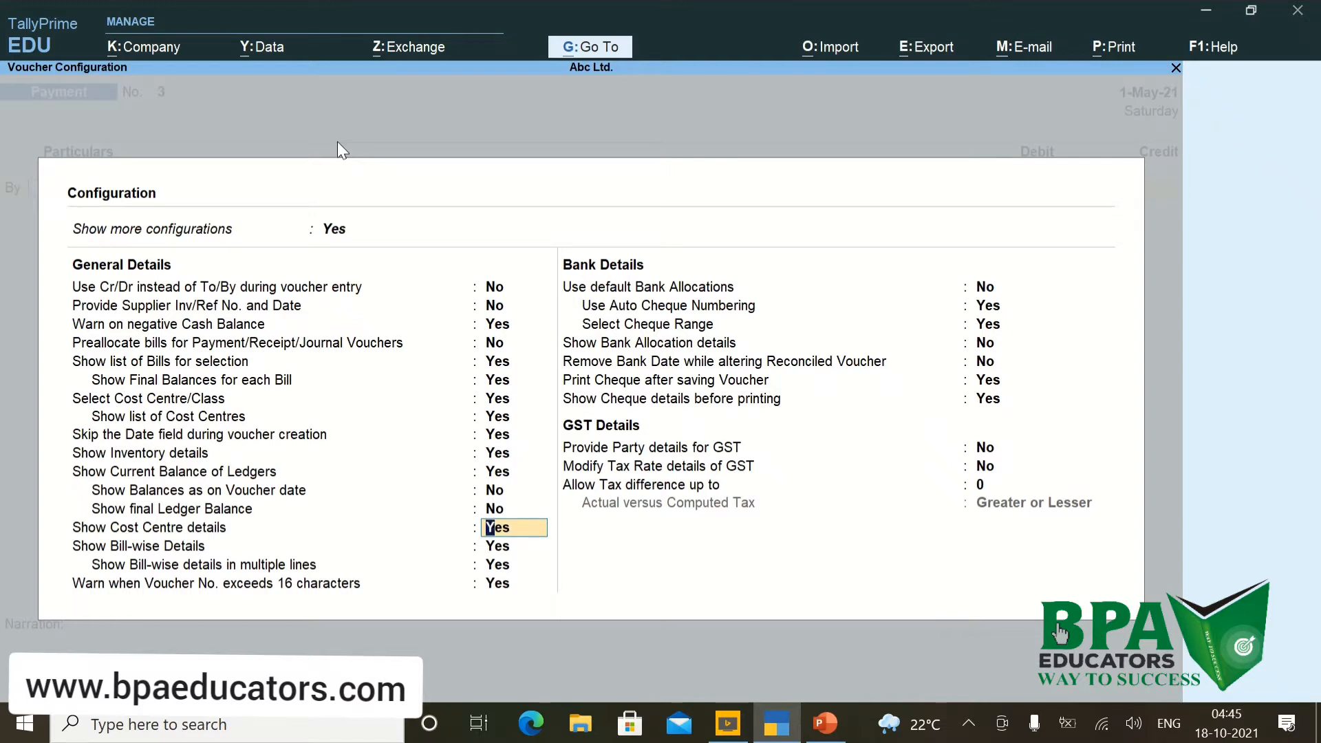
key(Return)
key(Return)
key(Return)
key(Return)
key(Return)
key(Return)
key(Return)
key(Return)
key(Return)
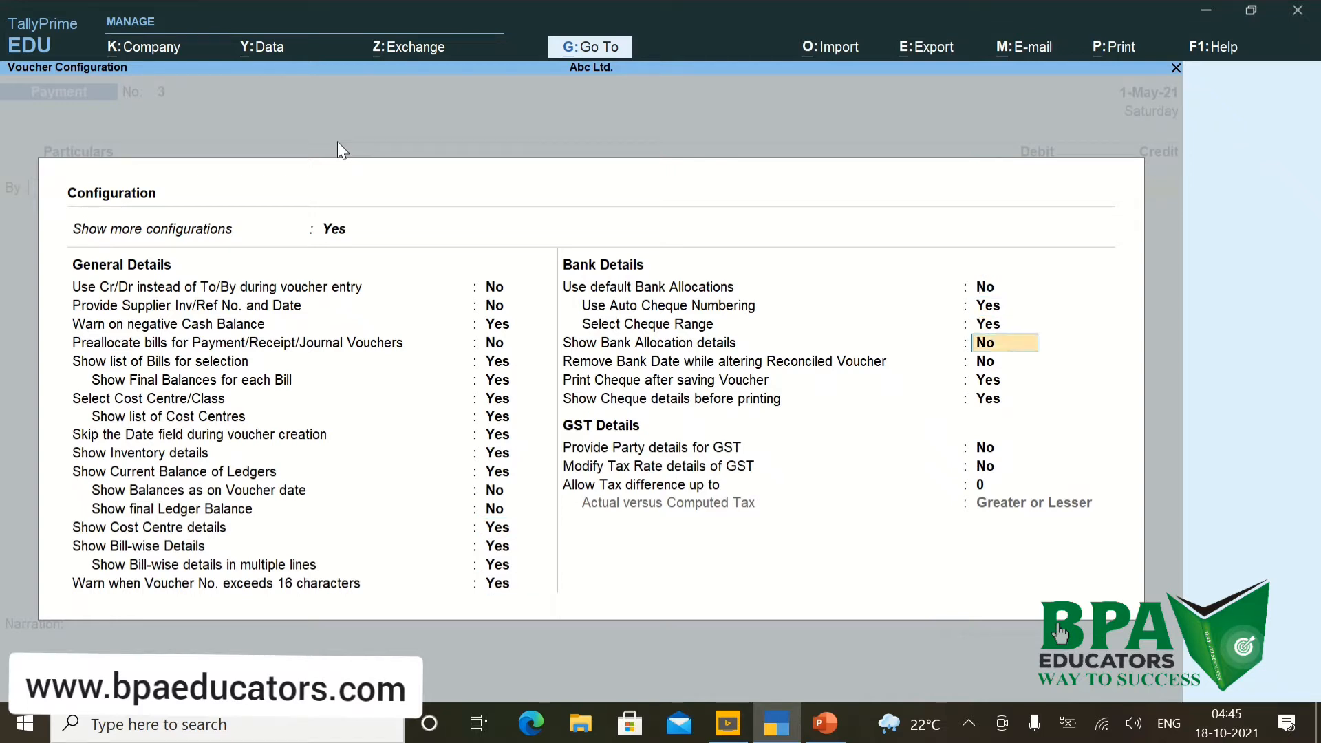
key(Return)
key(Return)
key(Return)
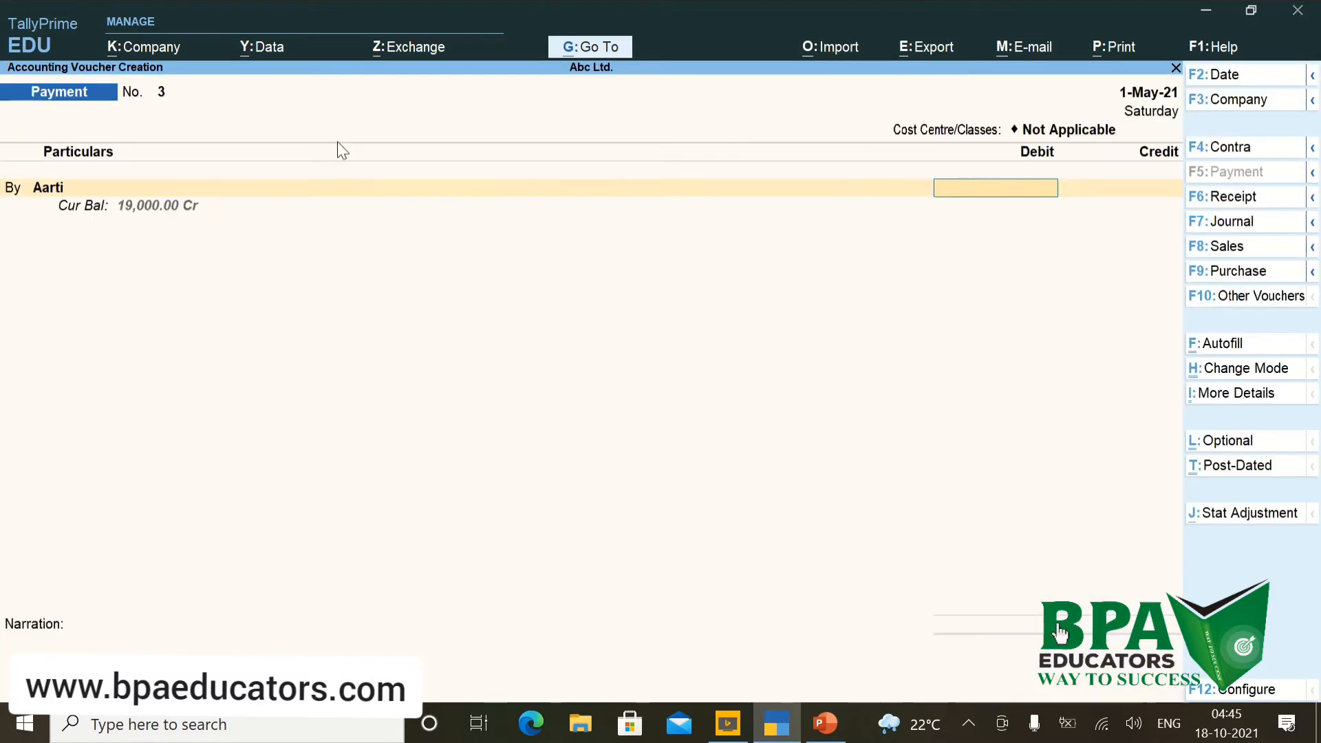
Quit the payment voucher without saving it and return to the Gateway of Tally.
key(Escape)
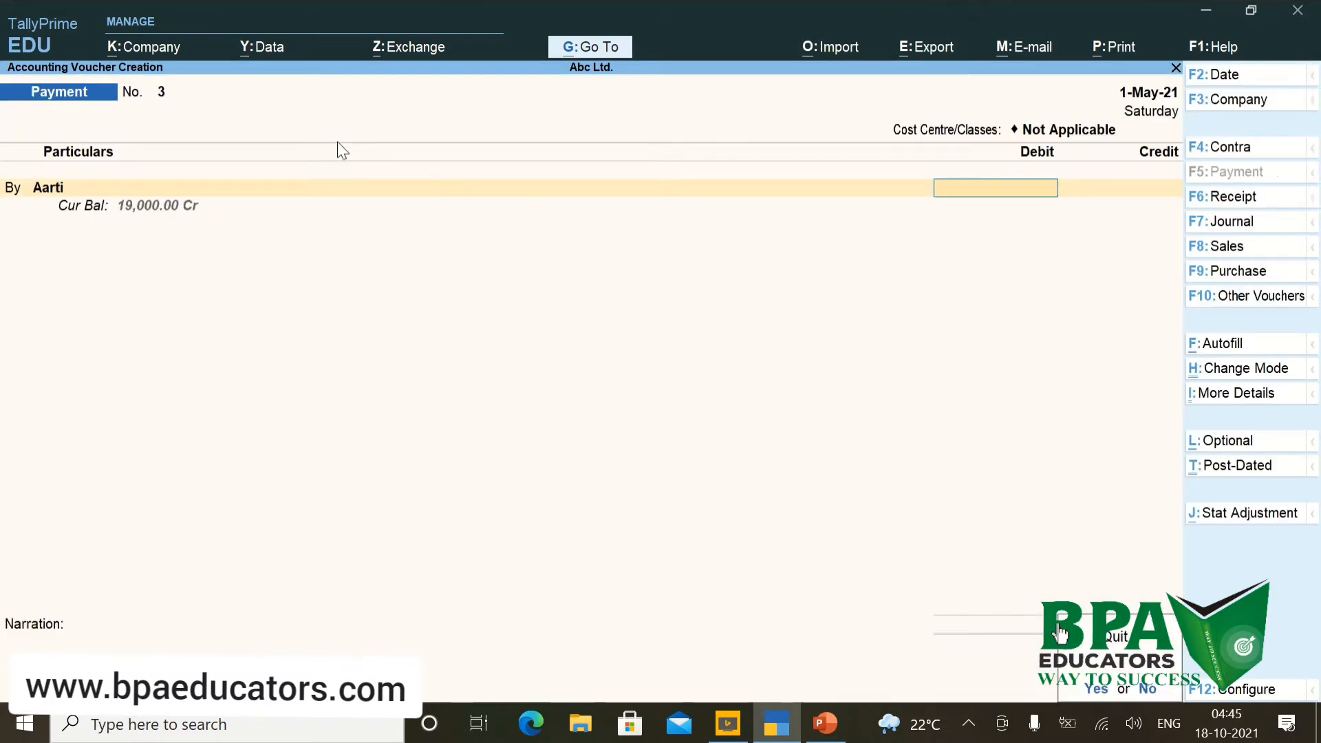
key(Return)
key(c)
key(Escape)
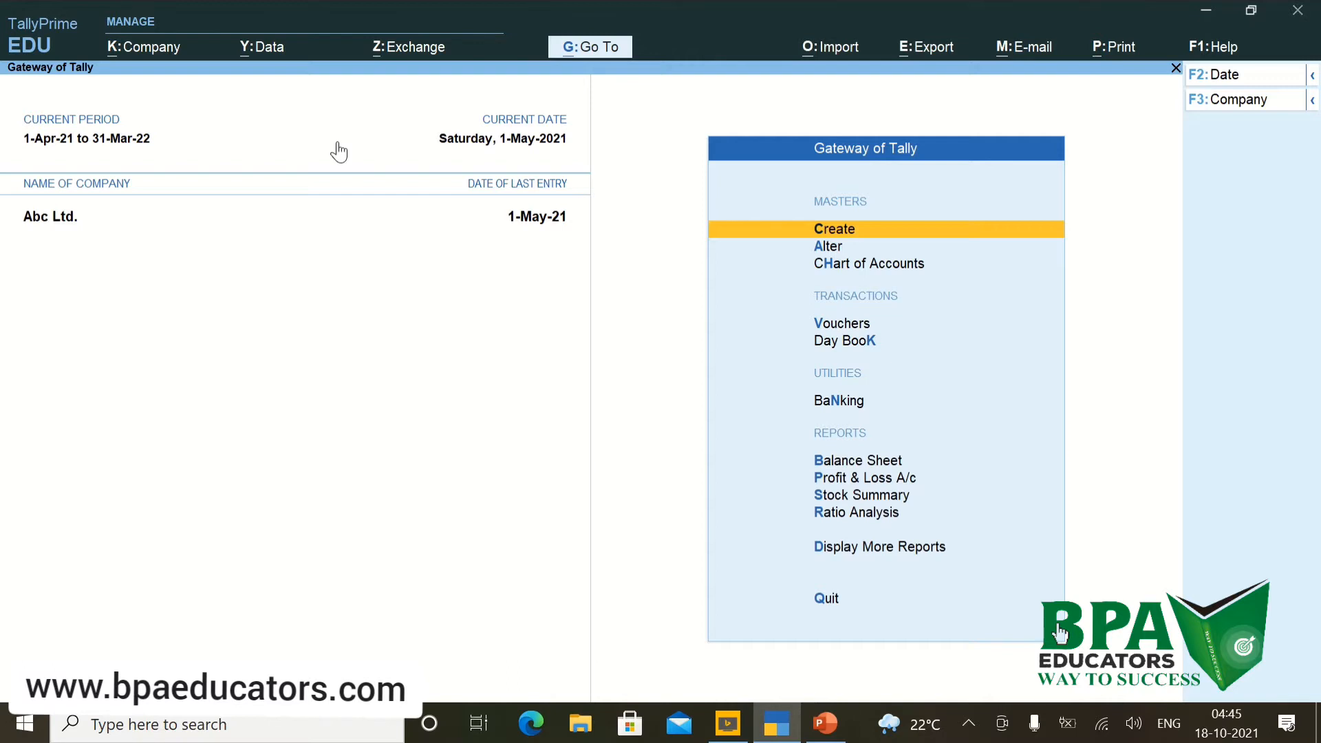
Open master creation and expand the list of masters to show more types.
key(Return)
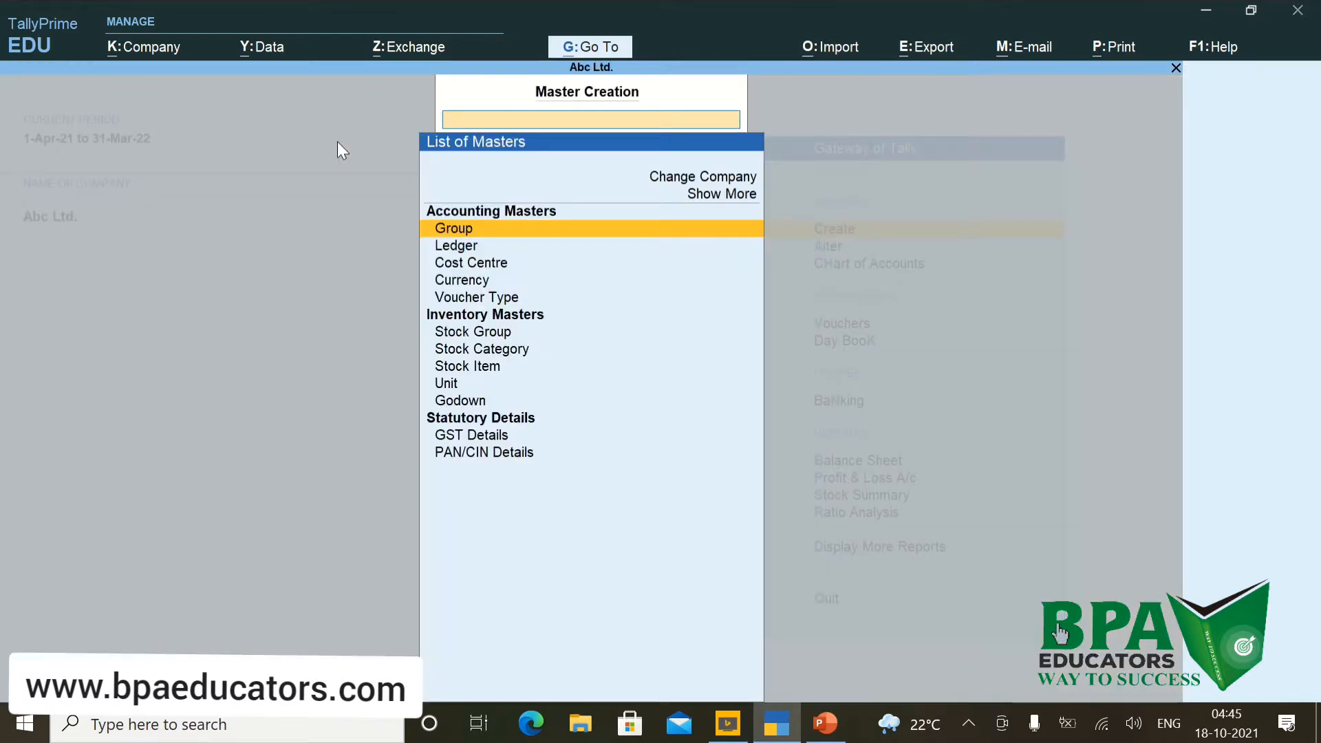
key(Up)
key(Up)
key(Return)
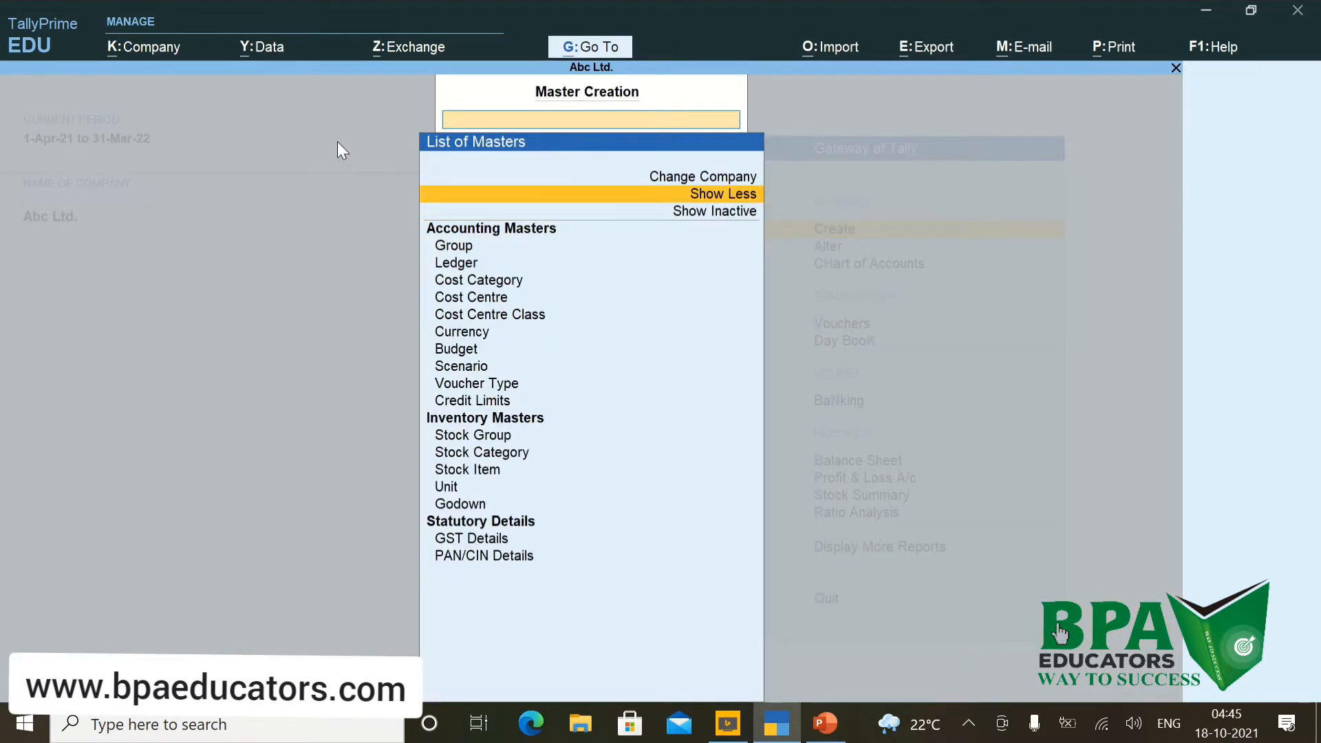
Create a new cost category named Advertisement, with revenue items allocated and non-revenue items not allocated.
key(Down)
key(Down)
key(Down)
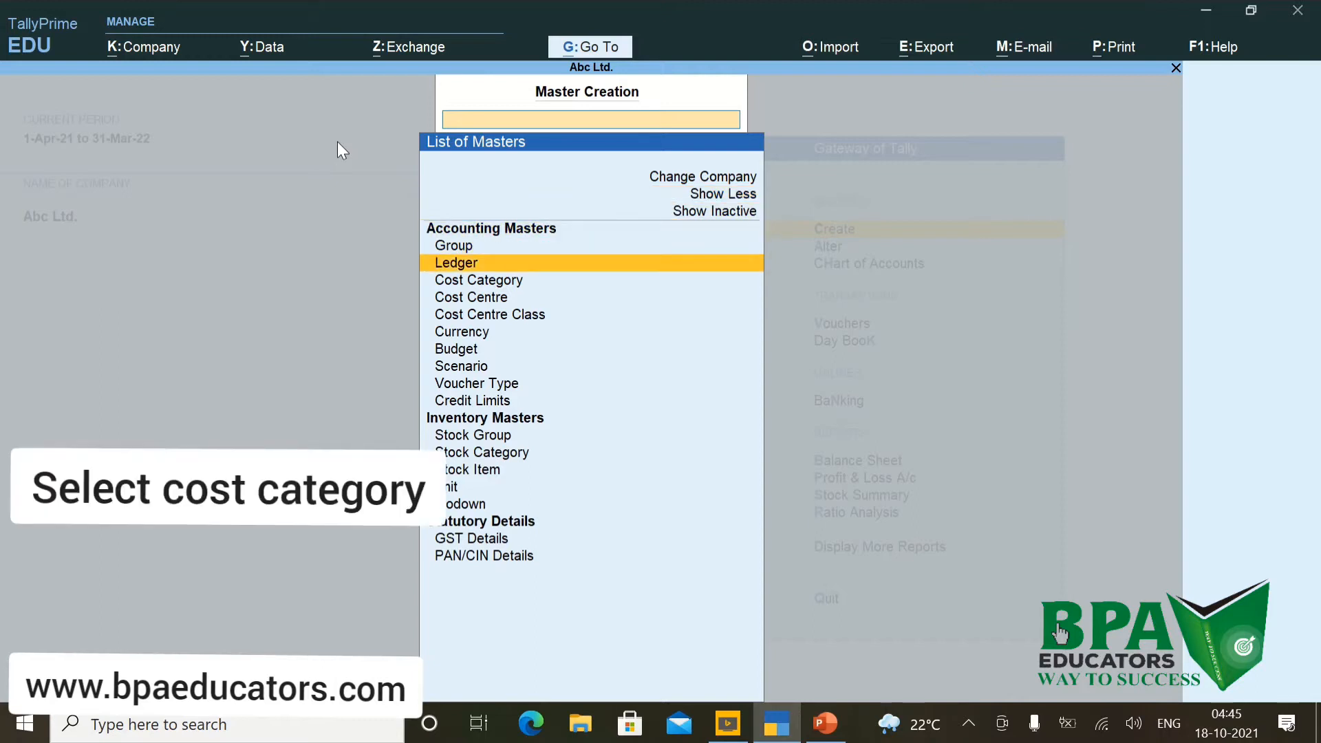
key(Down)
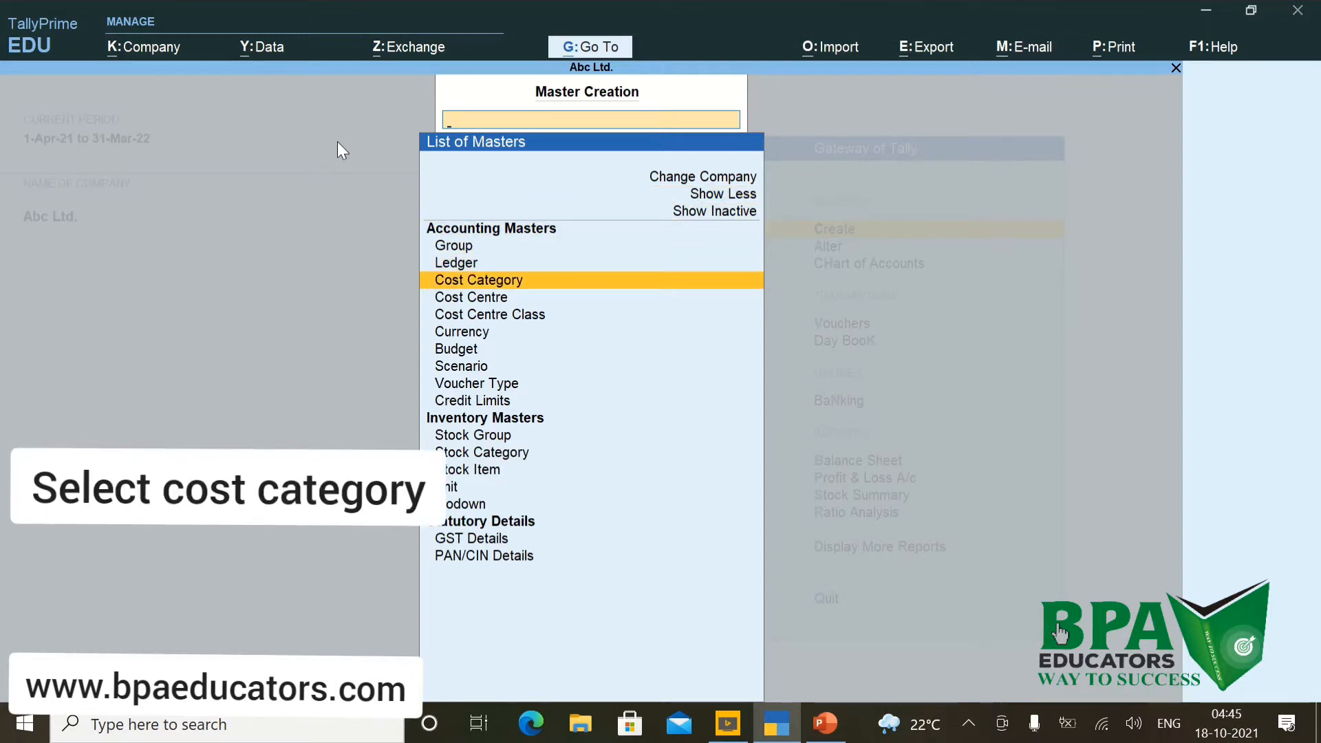
key(Return)
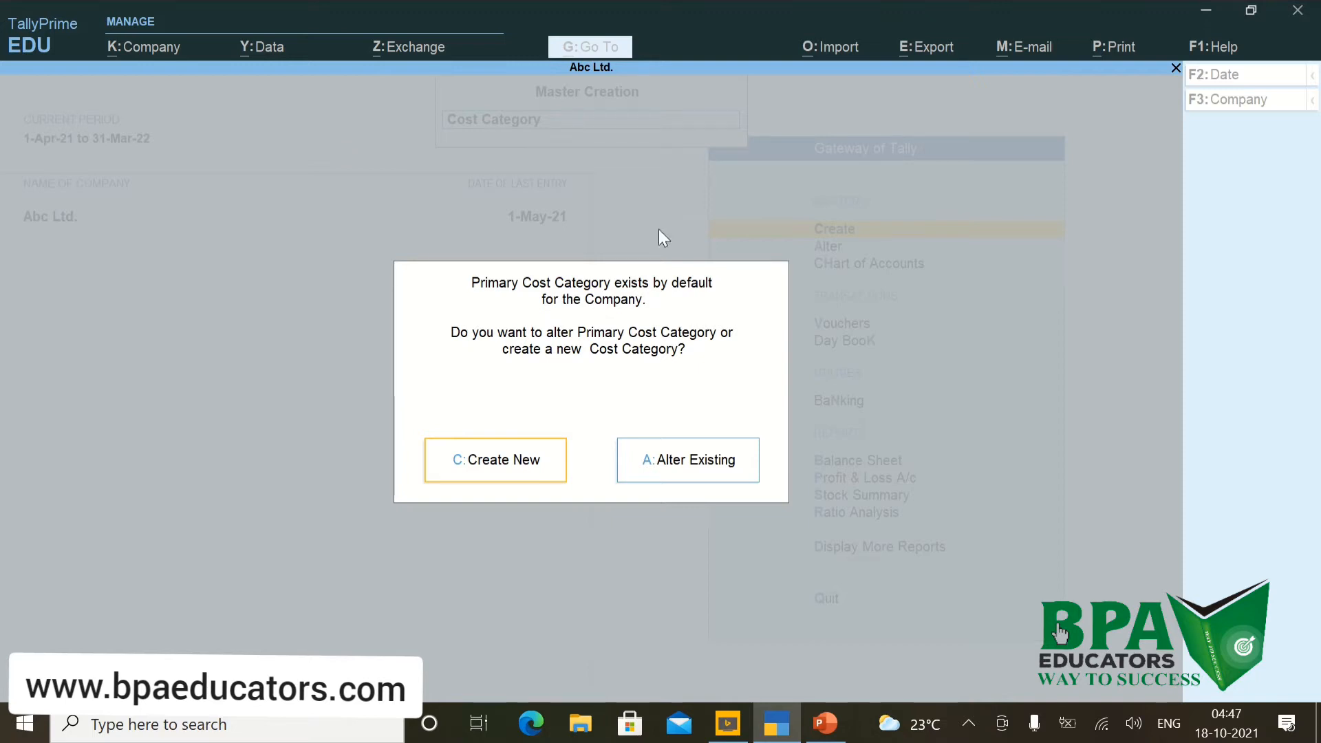
click(490, 466)
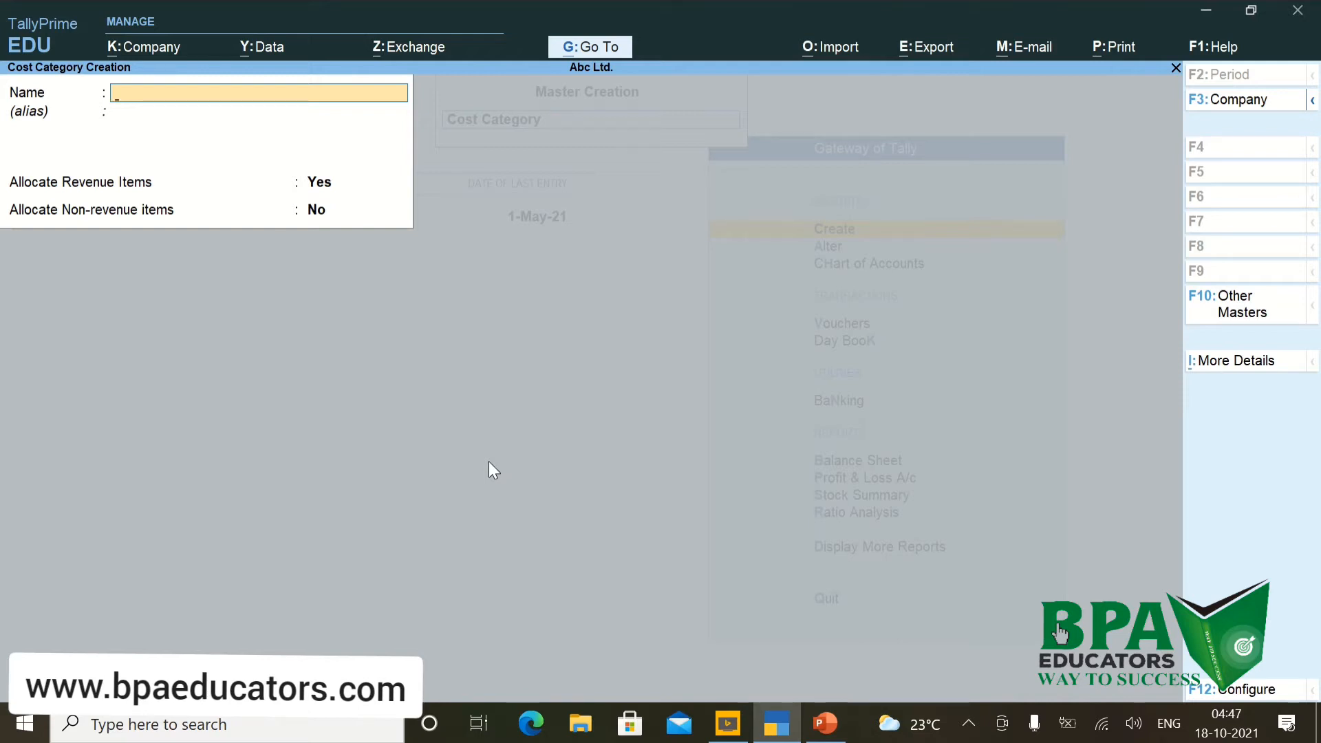
text(Advertisement)
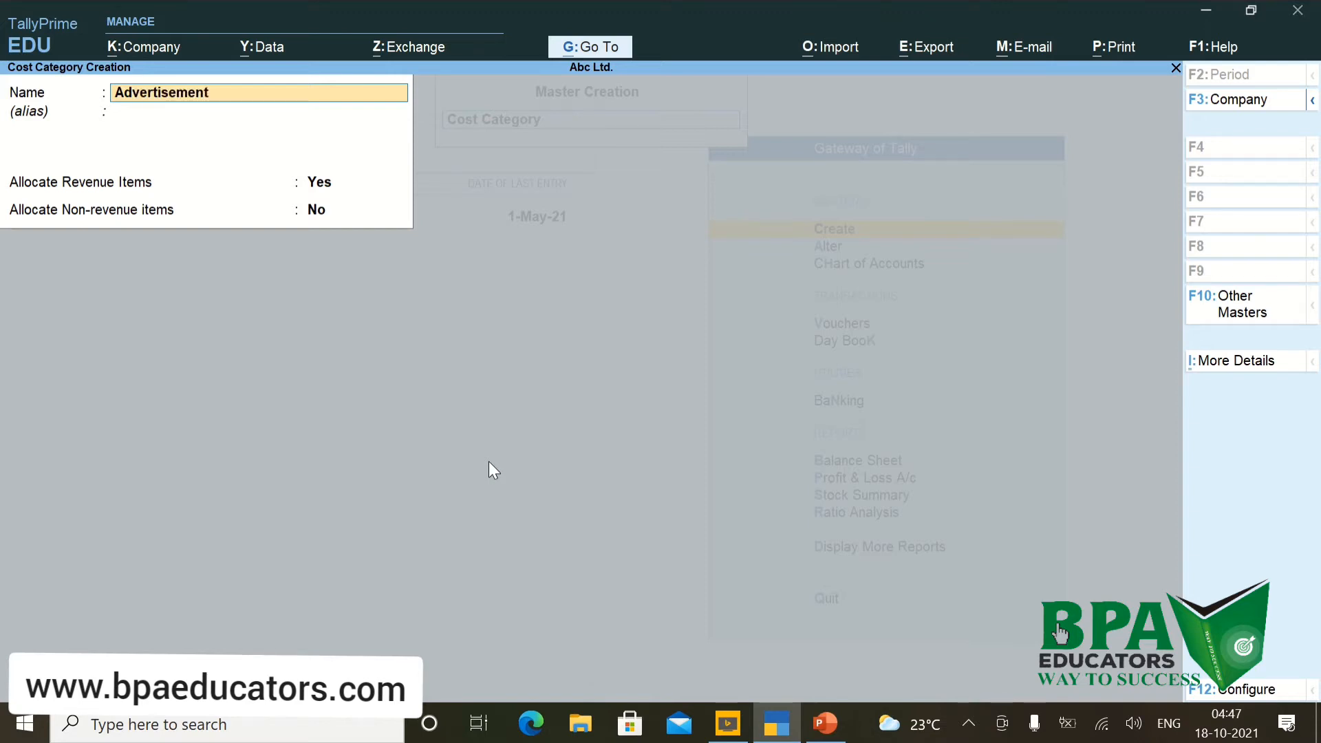
key(Return)
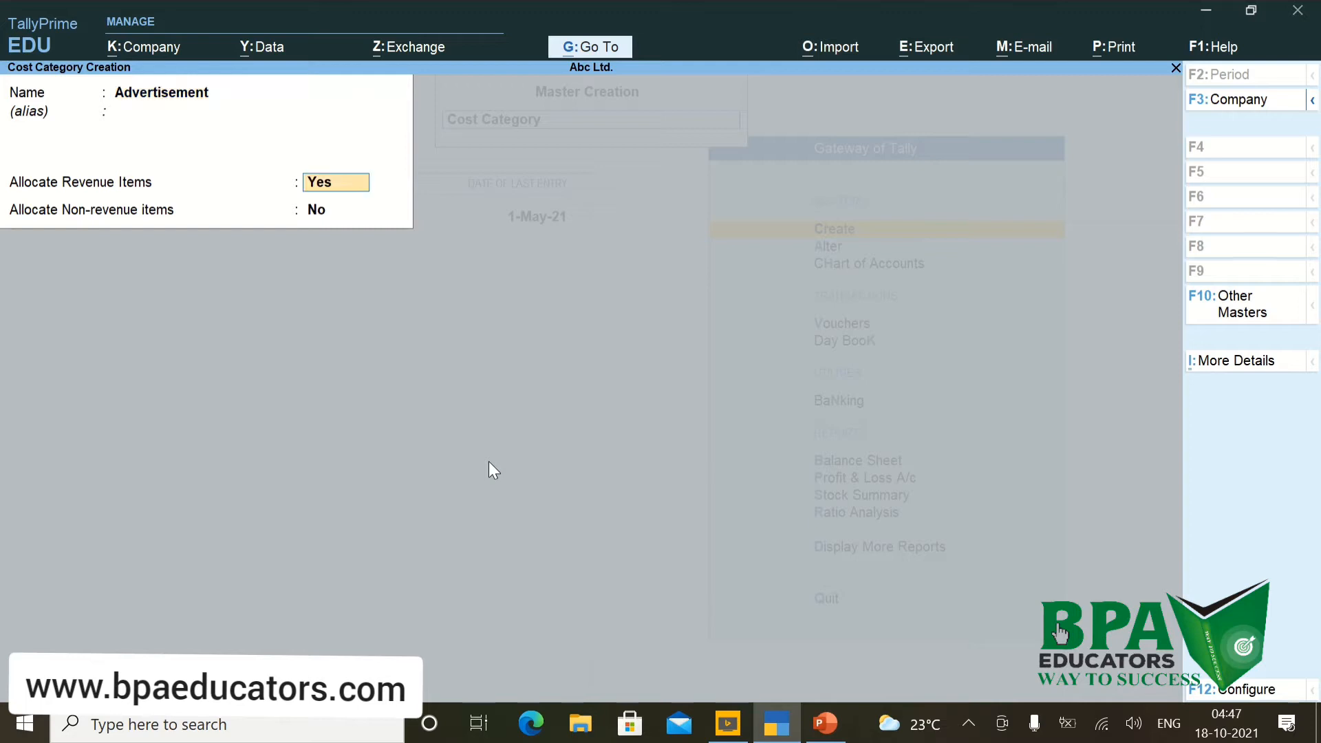
key(Return)
key(Return)
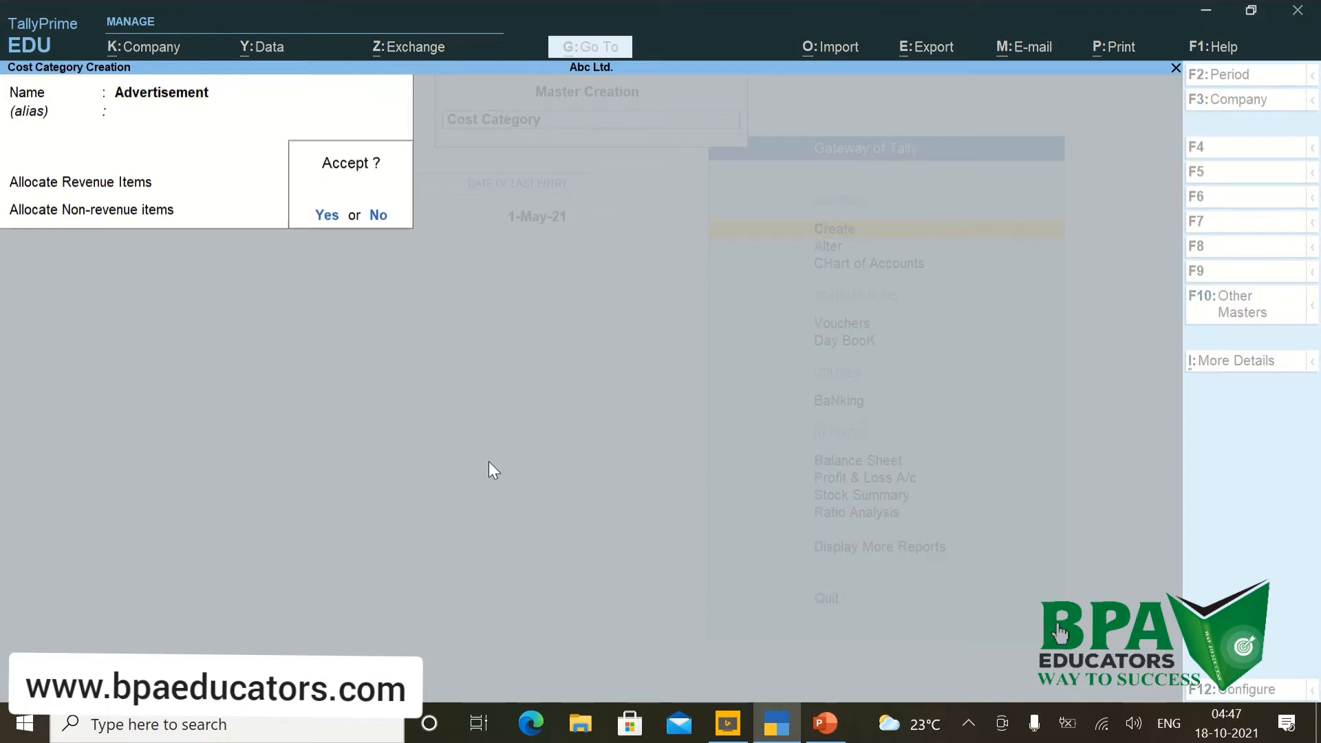
key(Return)
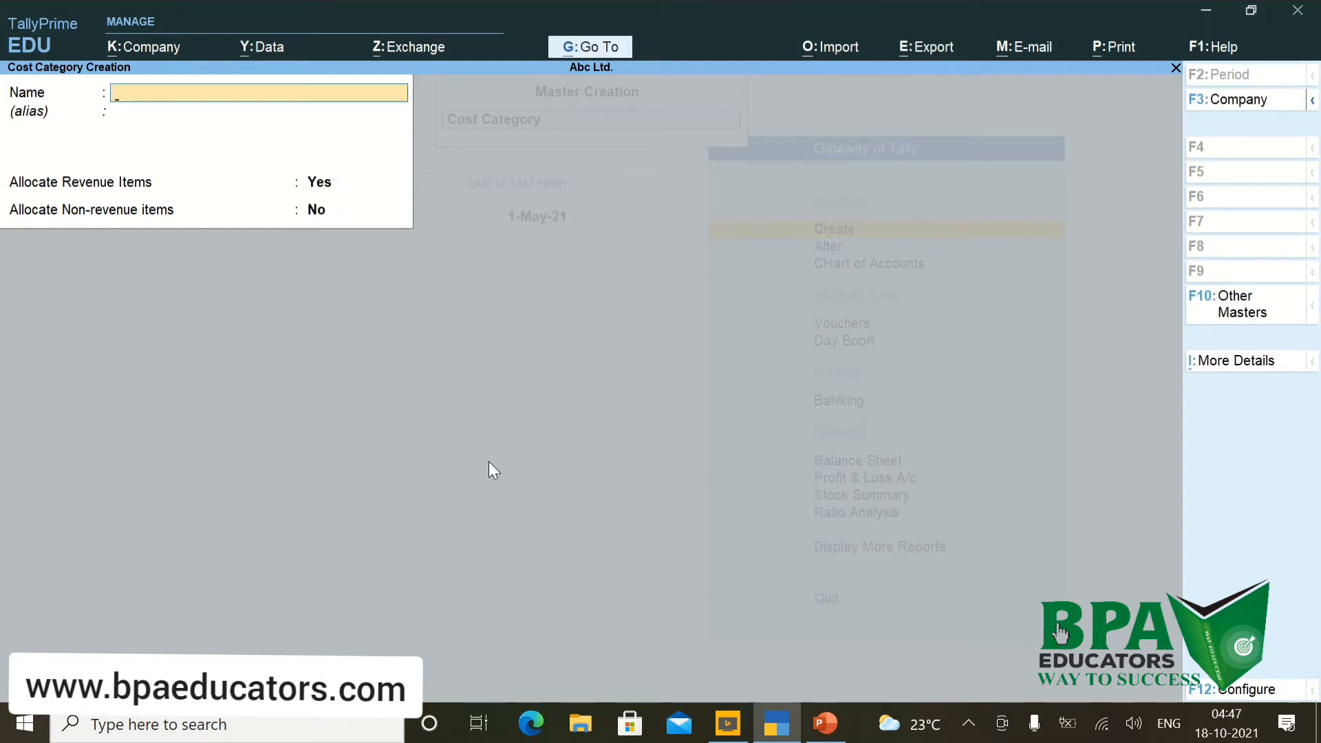
key(Escape)
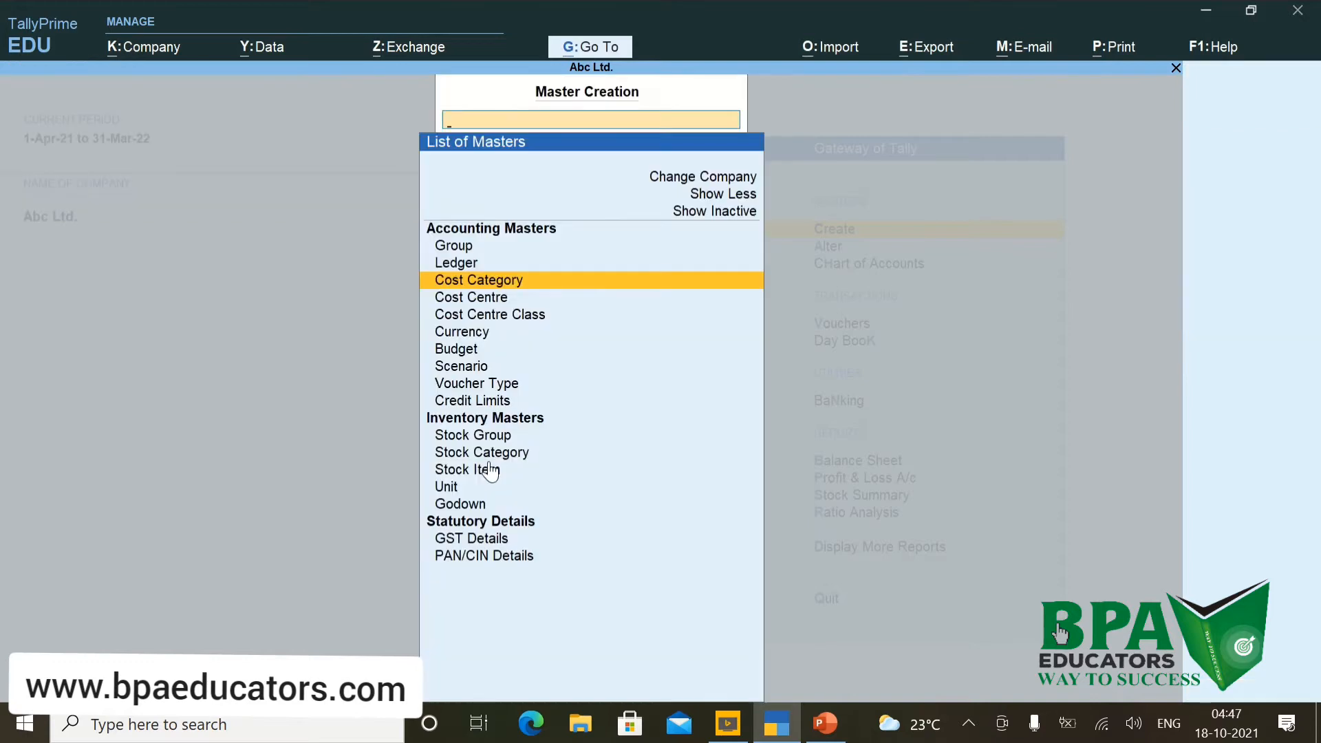
Create a cost centre named Poster in the Advertisement category, placed under Primary.
key(Down)
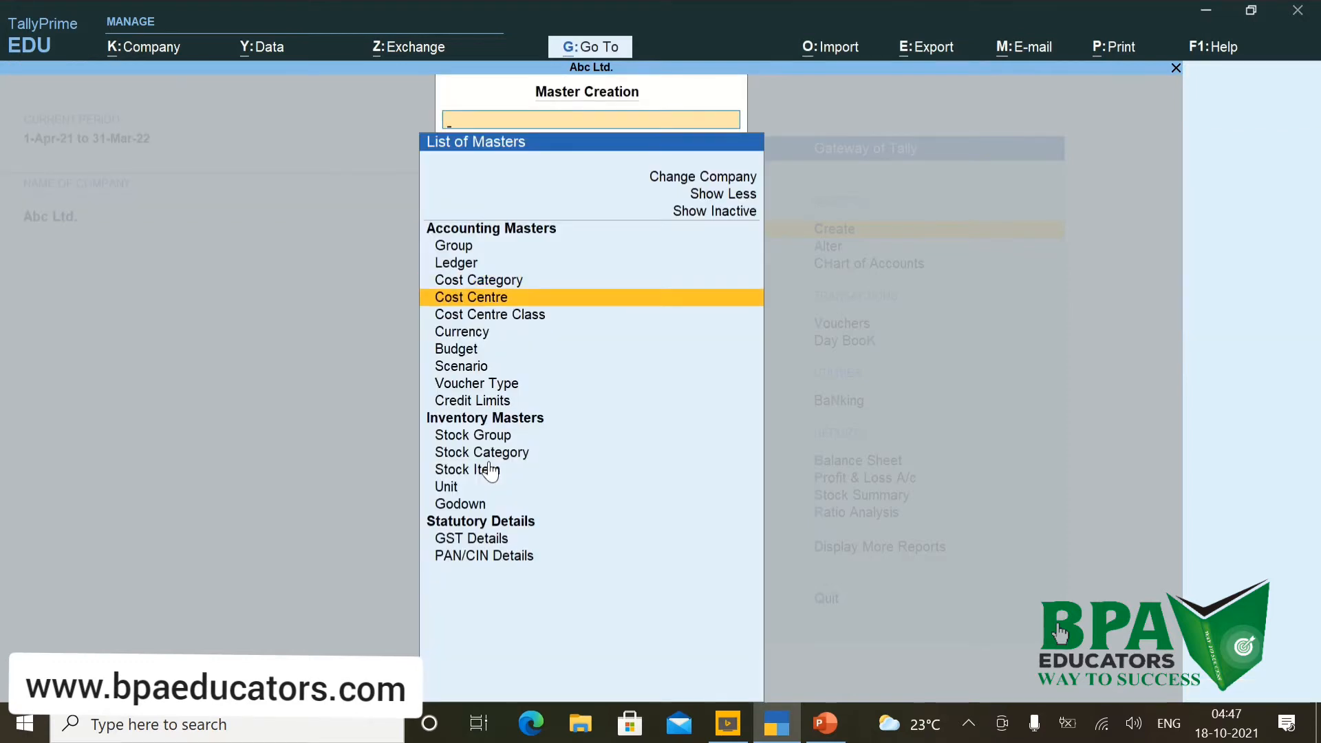
key(Return)
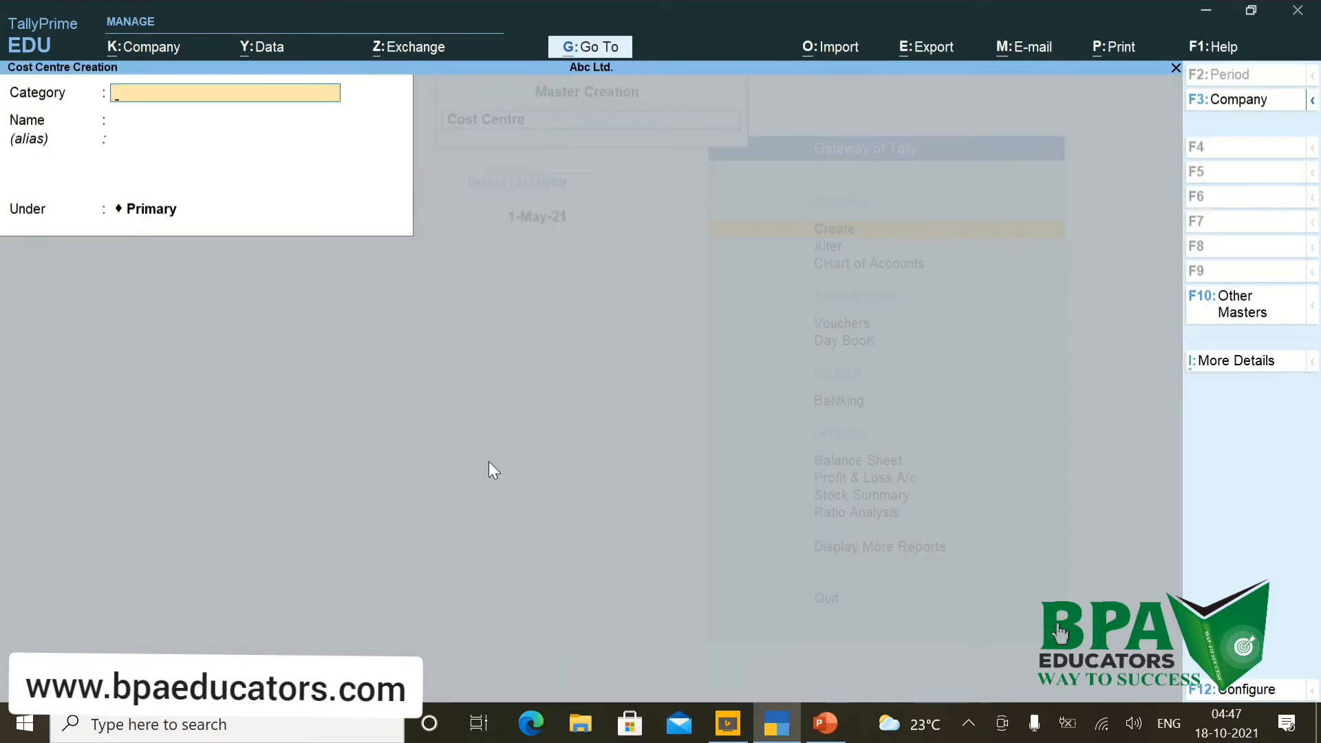
text(A)
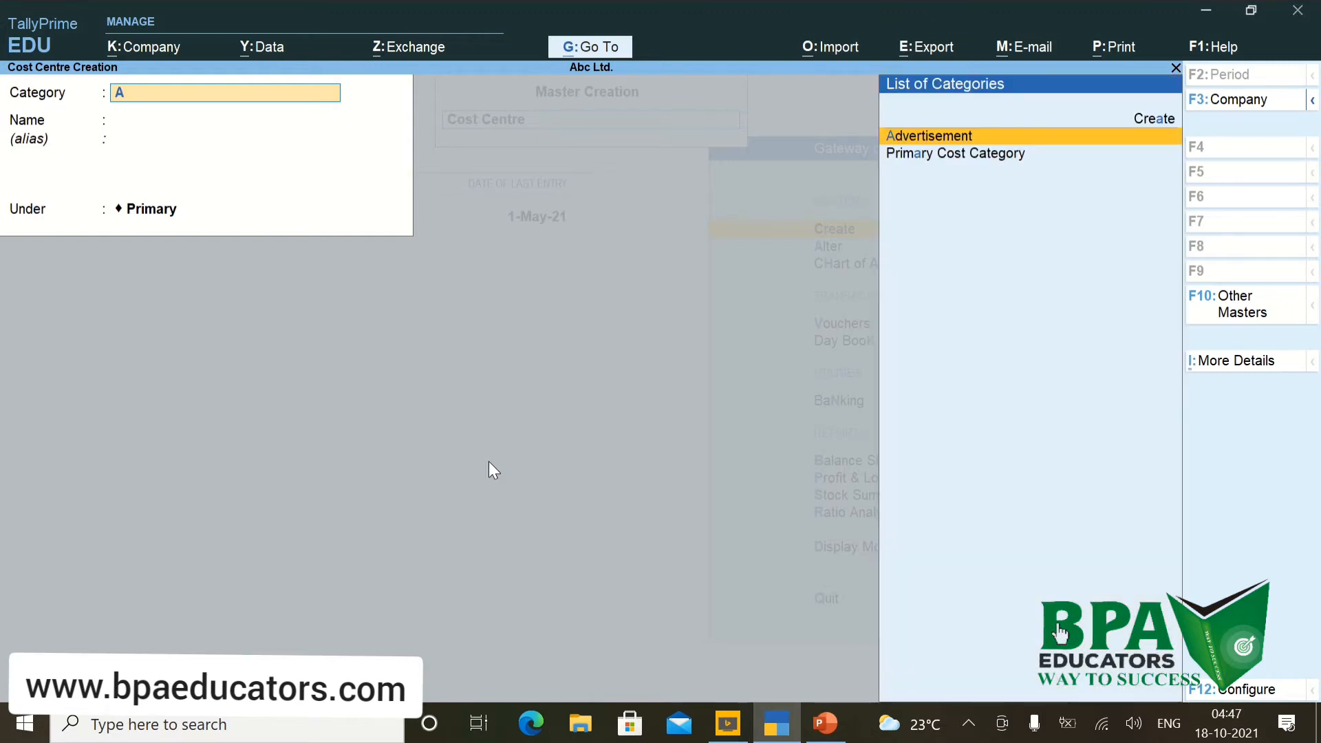
key(Return)
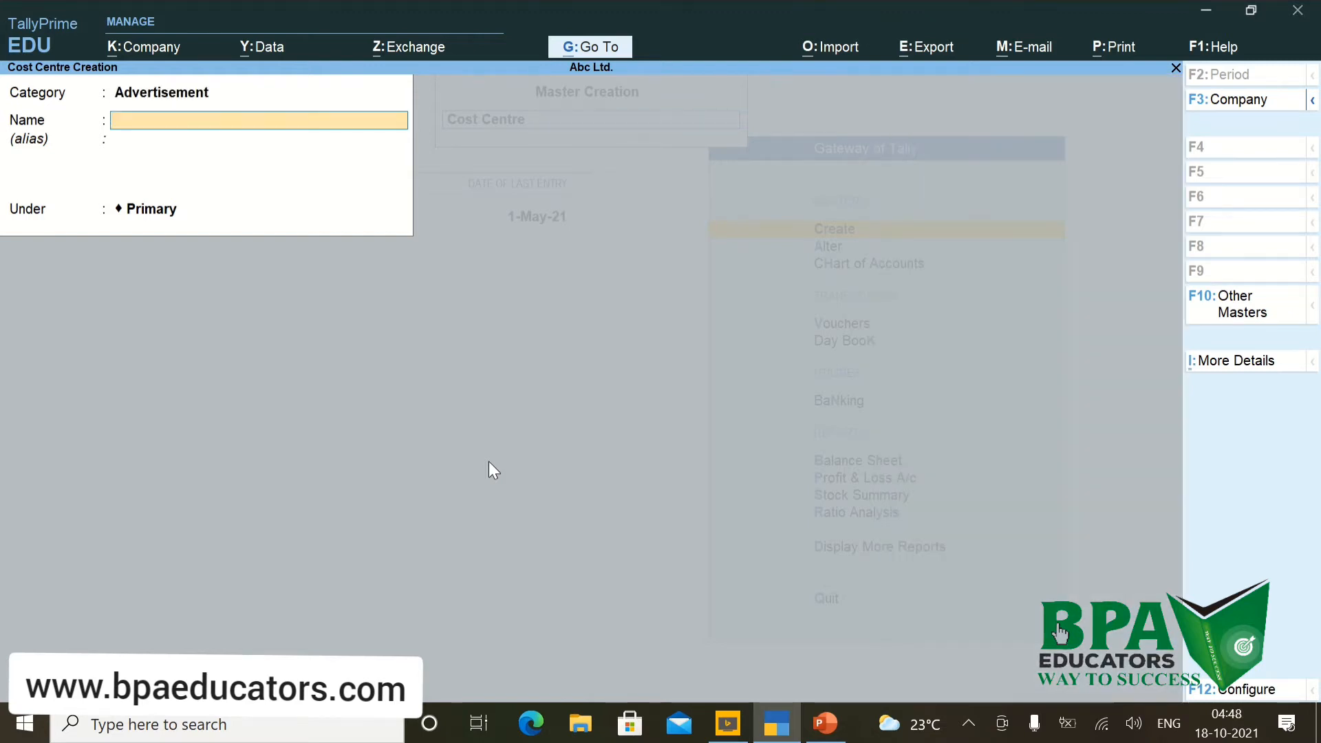
text(Poster)
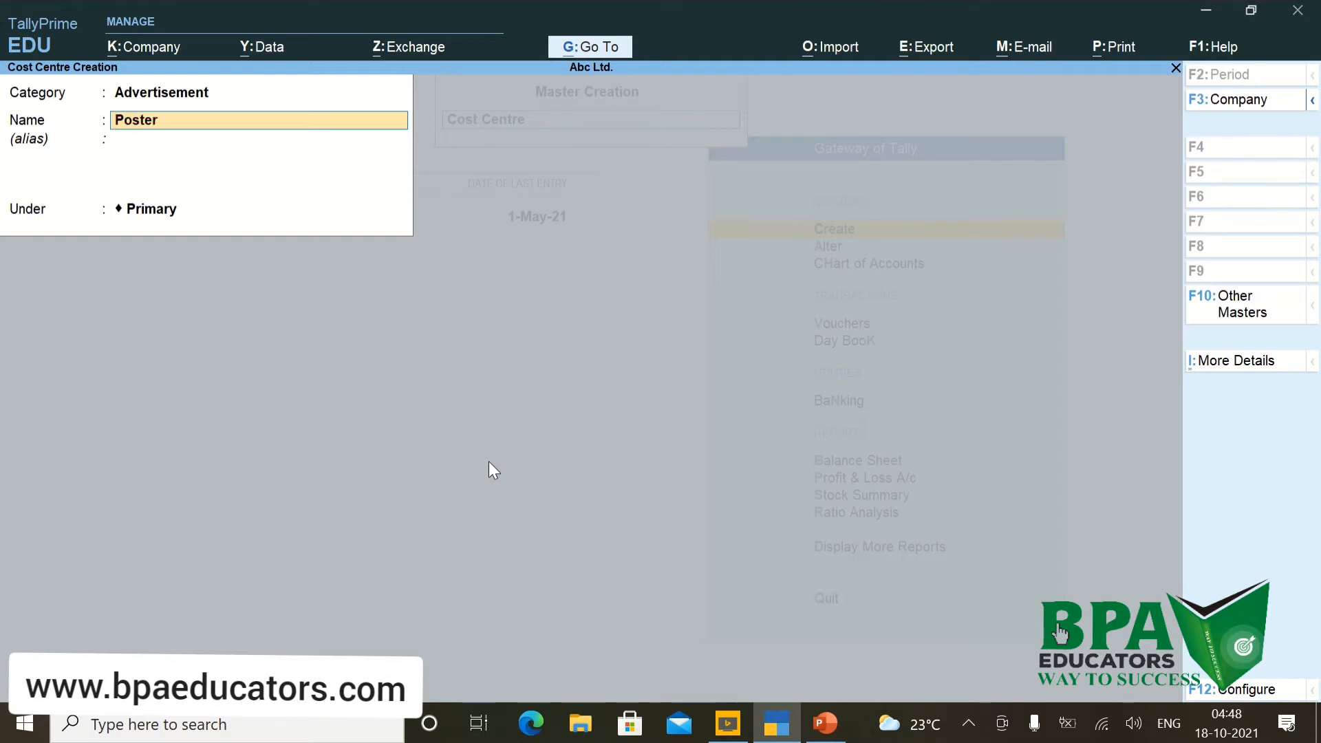
key(Return)
key(Return)
key(Return)
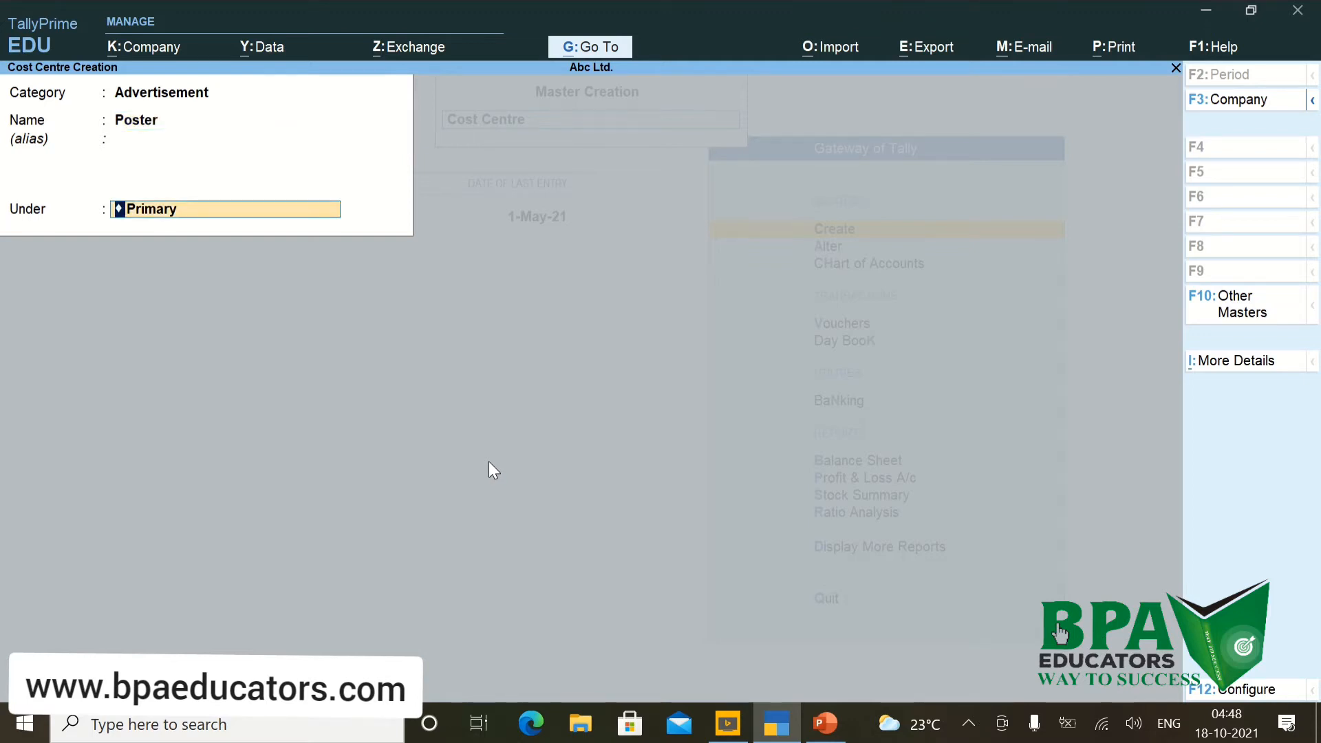
key(y)
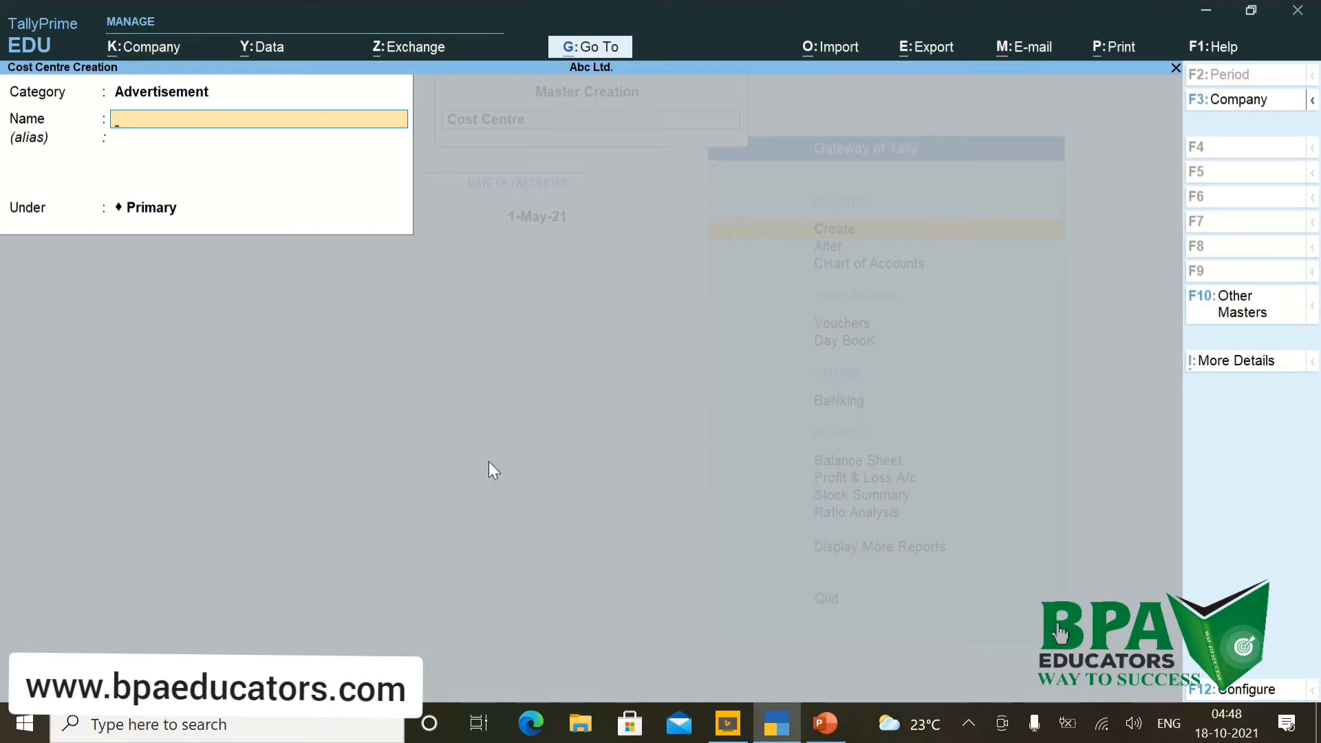
Create the cost centre Star News in the Advertisement category under a new parent cost centre, News Channel, which itself sits under Primary.
text(Star News)
key(Return)
key(Return)
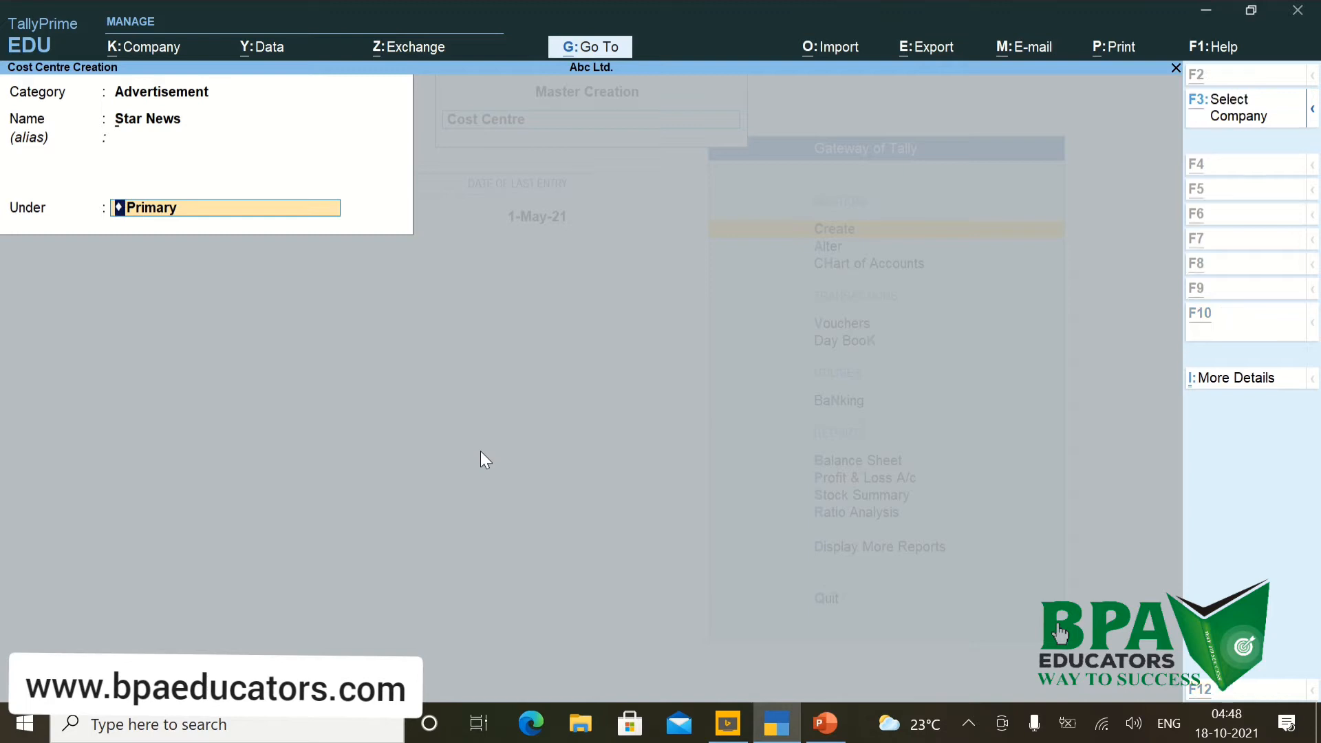
key(ctrl+a)
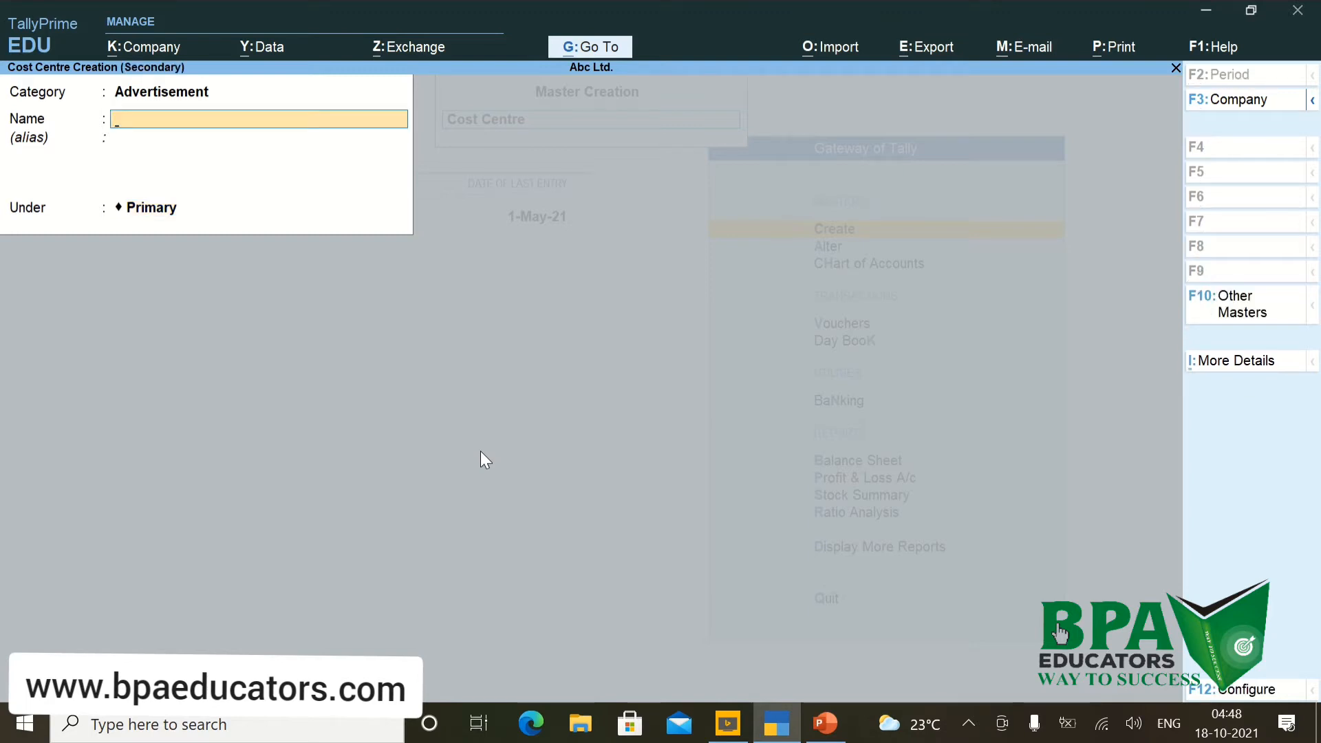
text(News Channel)
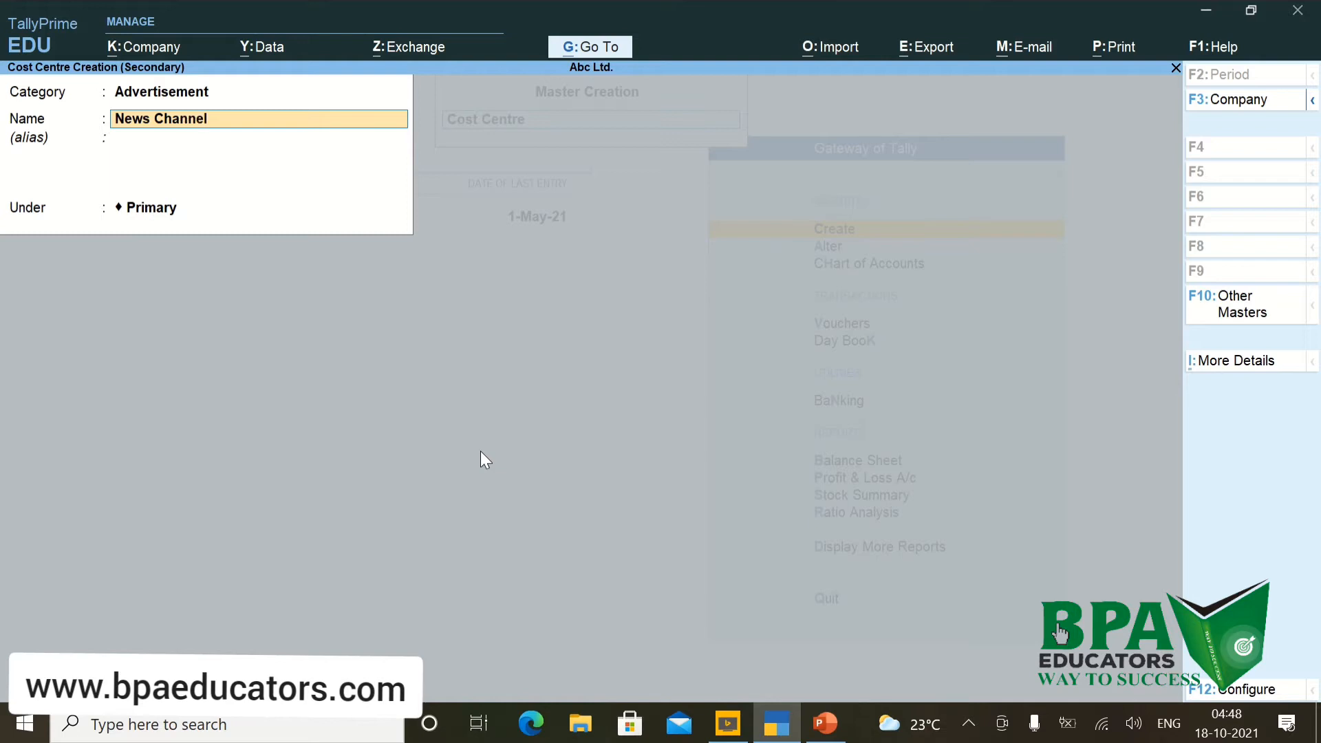
key(Return)
key(Return)
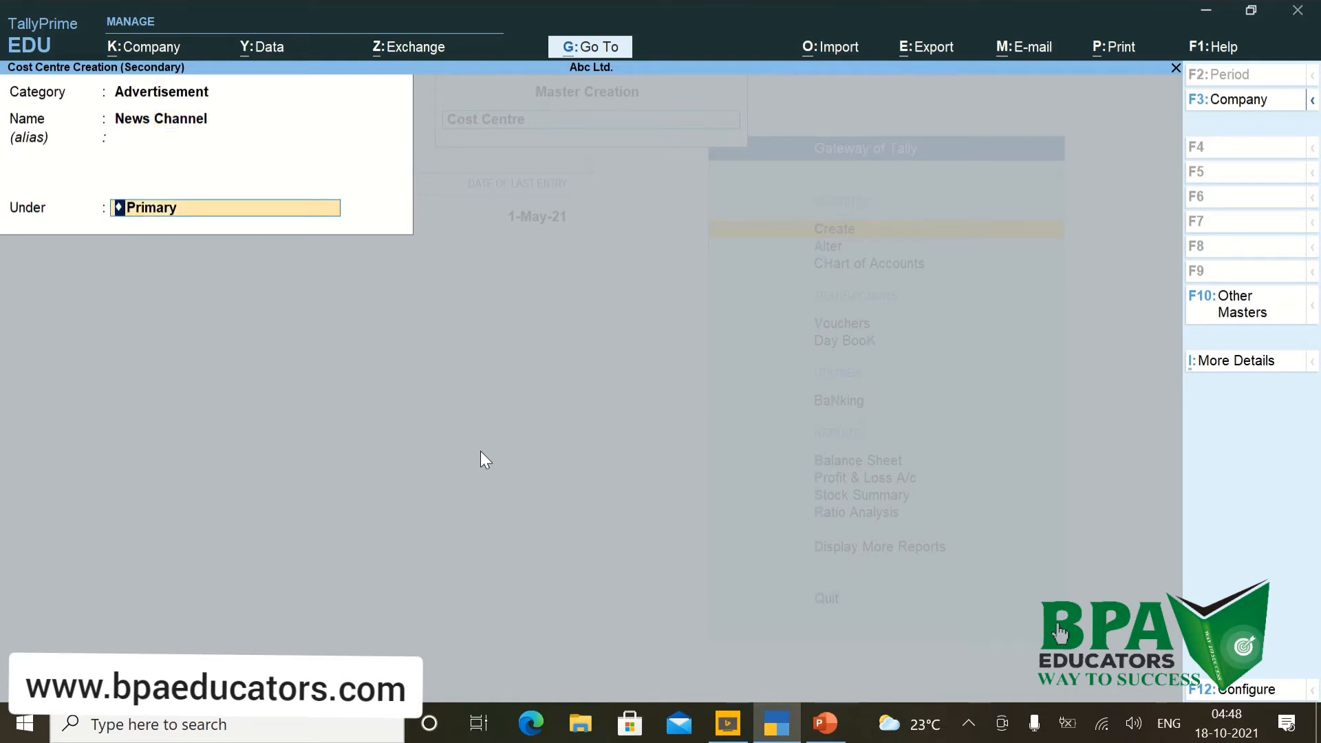
key(Return)
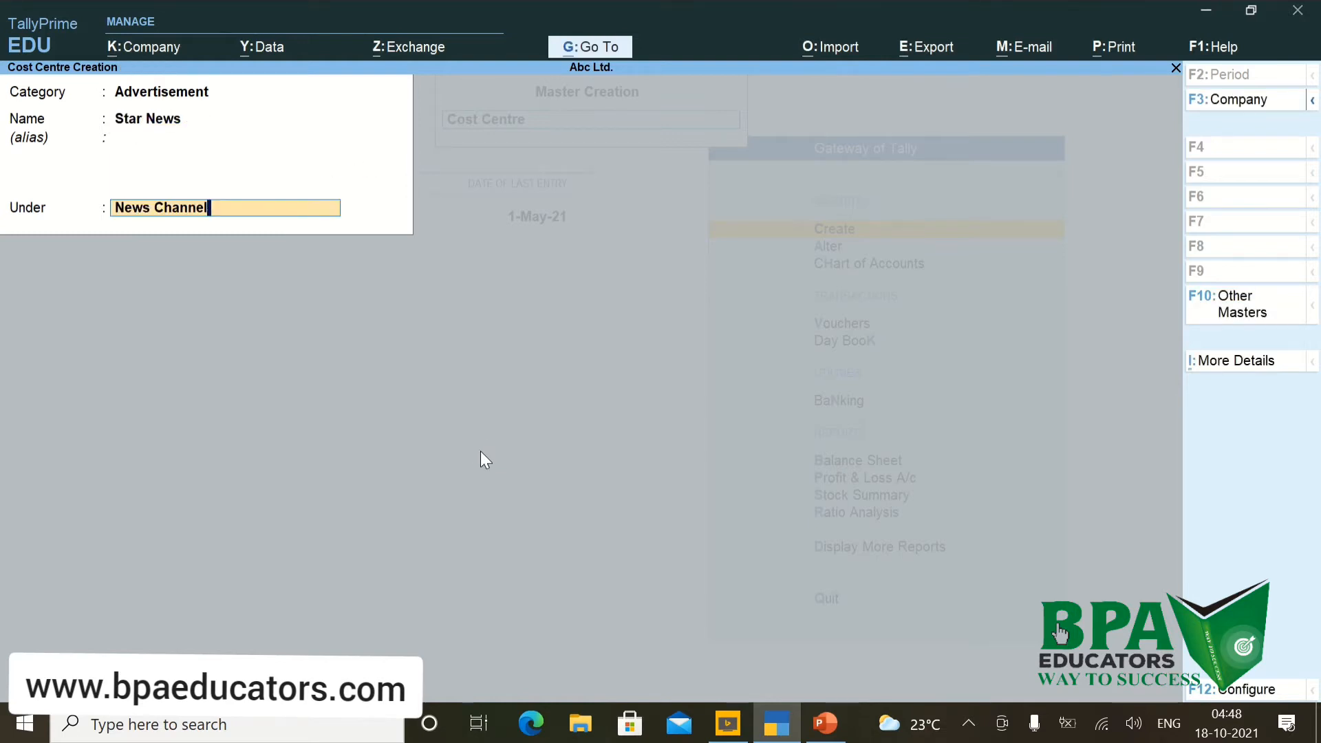
key(Return)
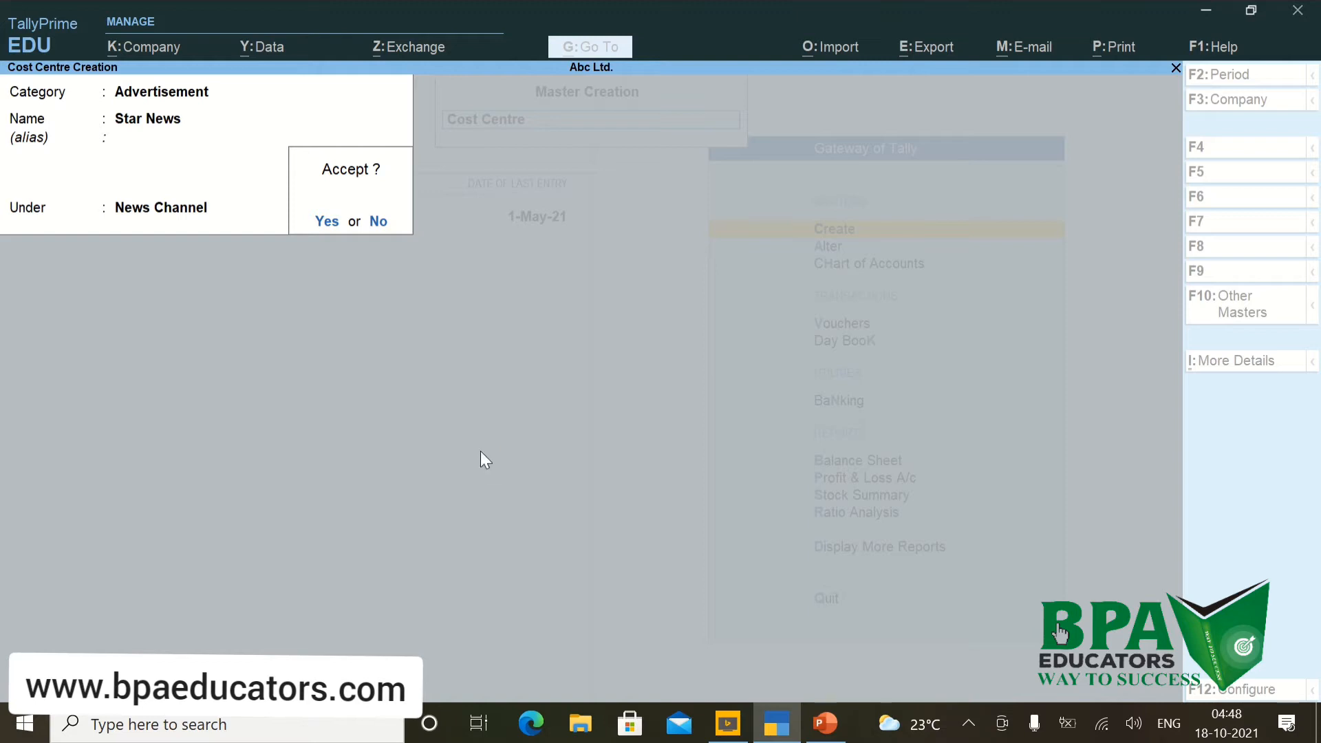
key(Return)
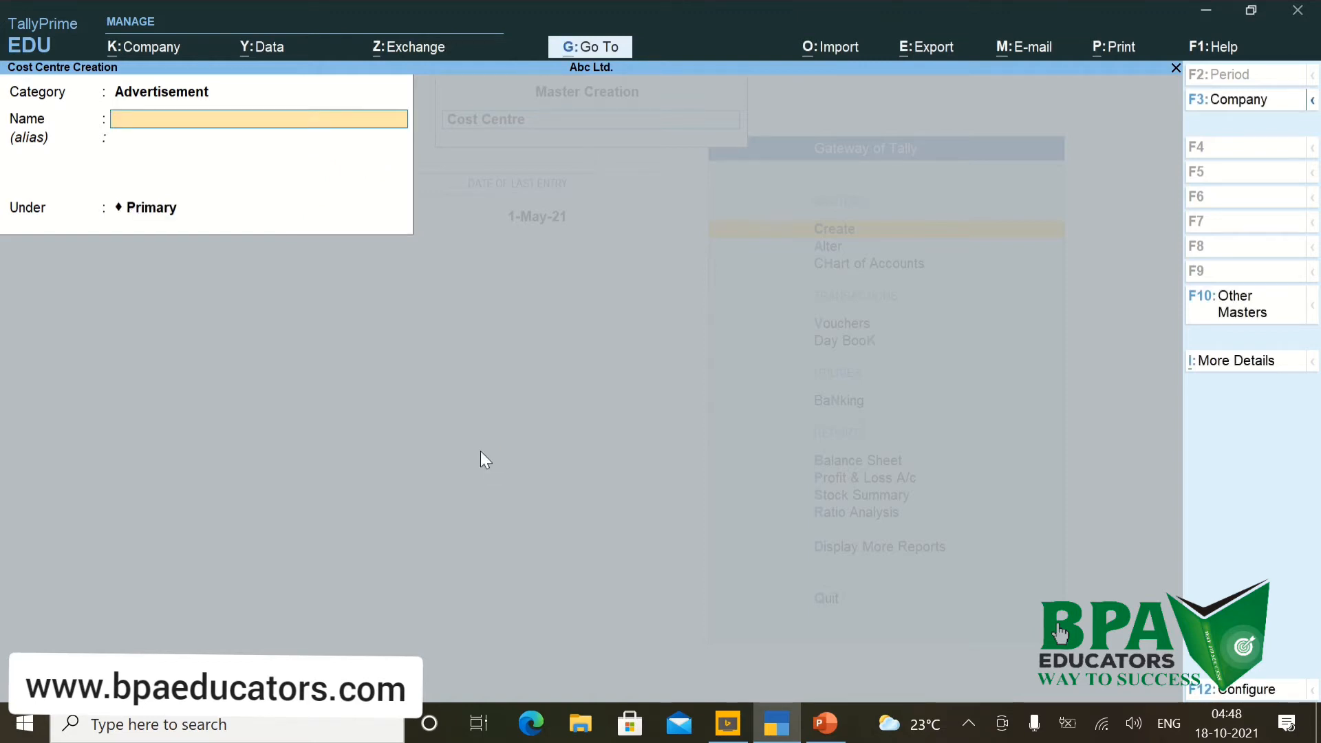
Create a cost centre named Websites in the Advertisement category, placed under Primary.
text(Webs)
text(it)
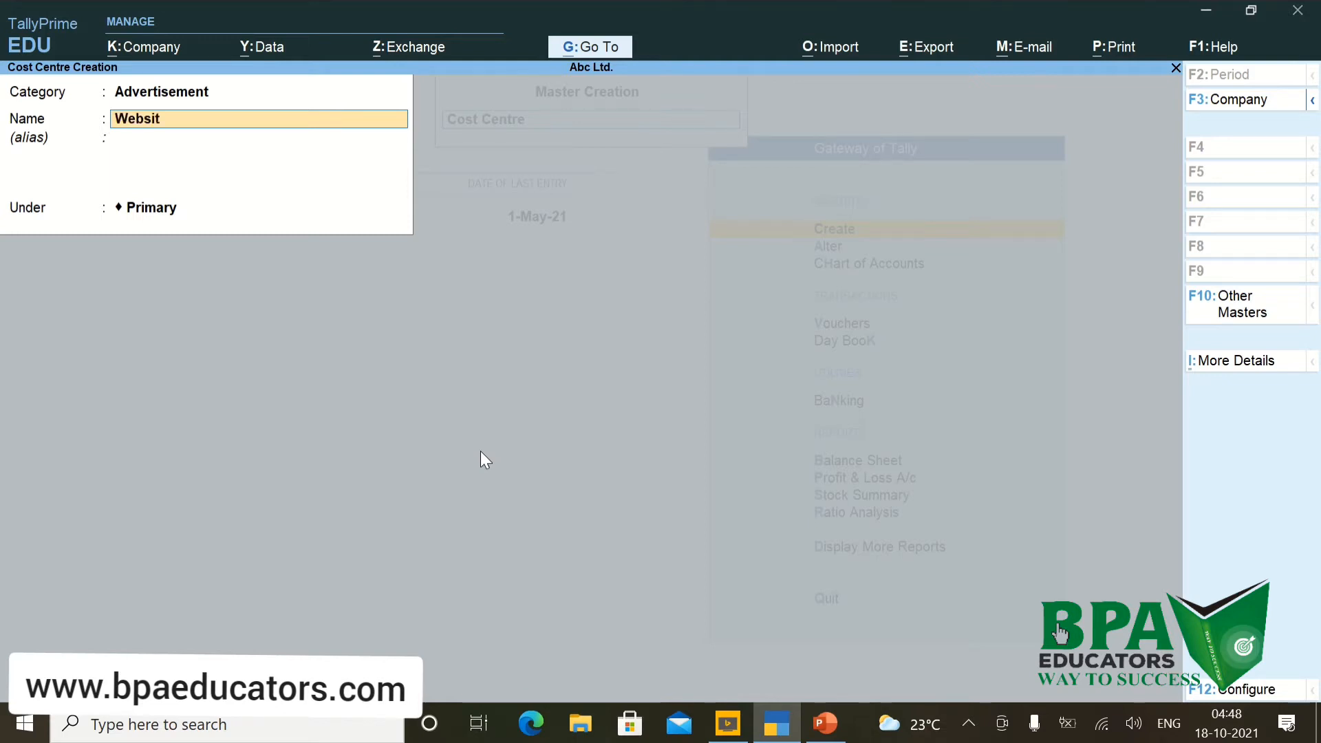
text(es)
key(Return)
key(Return)
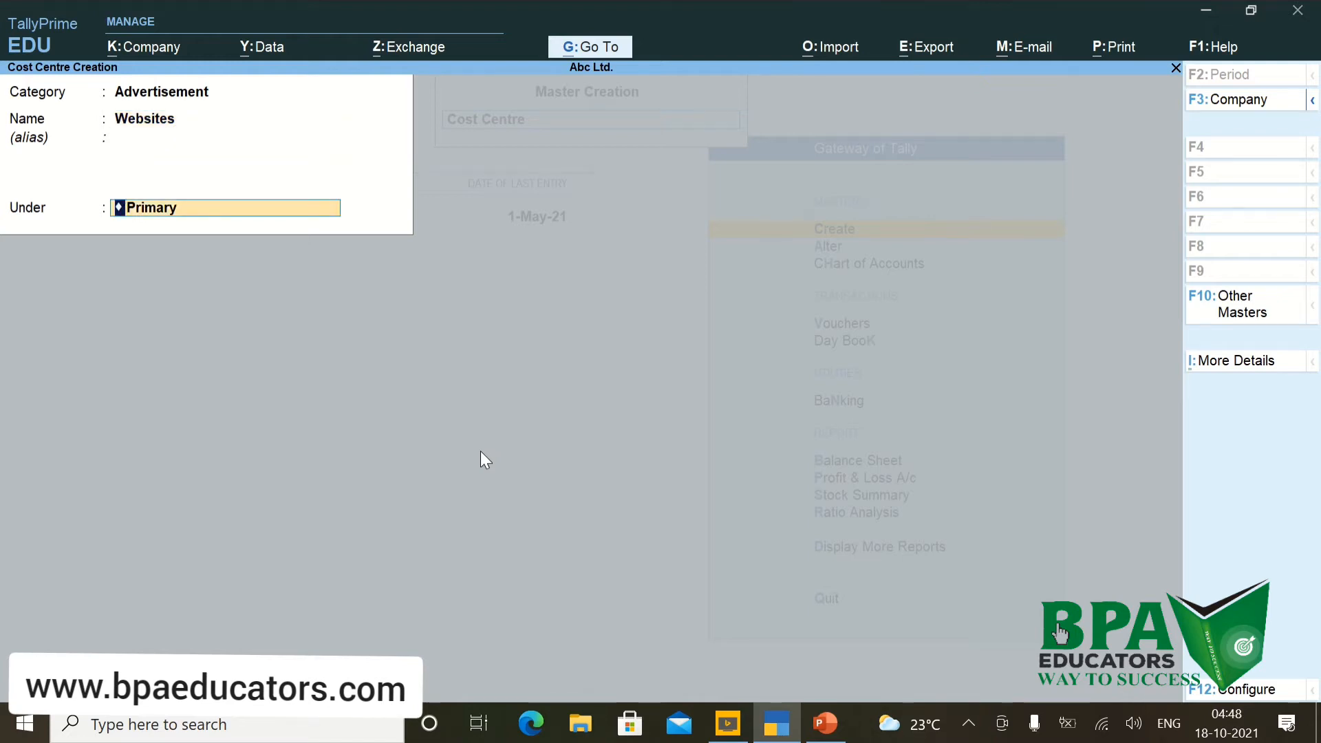
key(Return)
key(Return)
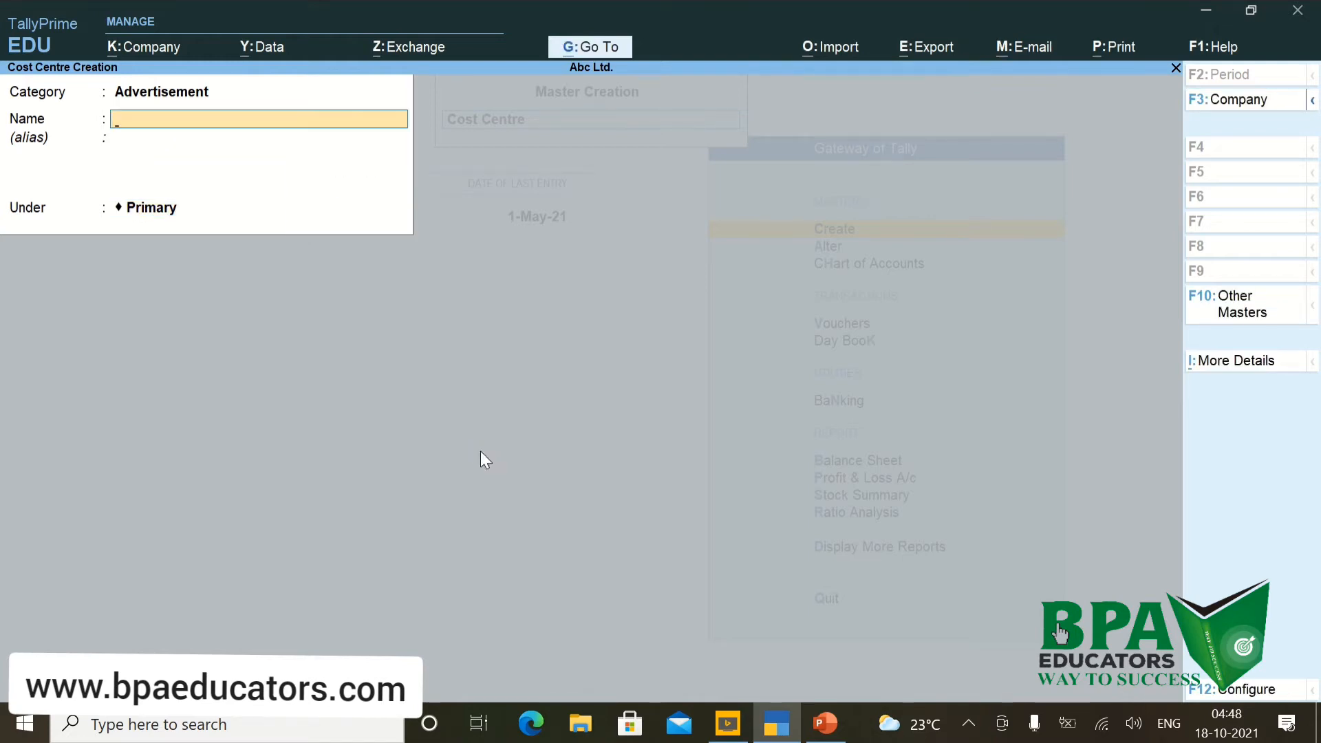
Create the cost centre Times of India in the Advertisement category under a new parent cost centre named News Paper.
text(Times of india)
key(Return)
key(Return)
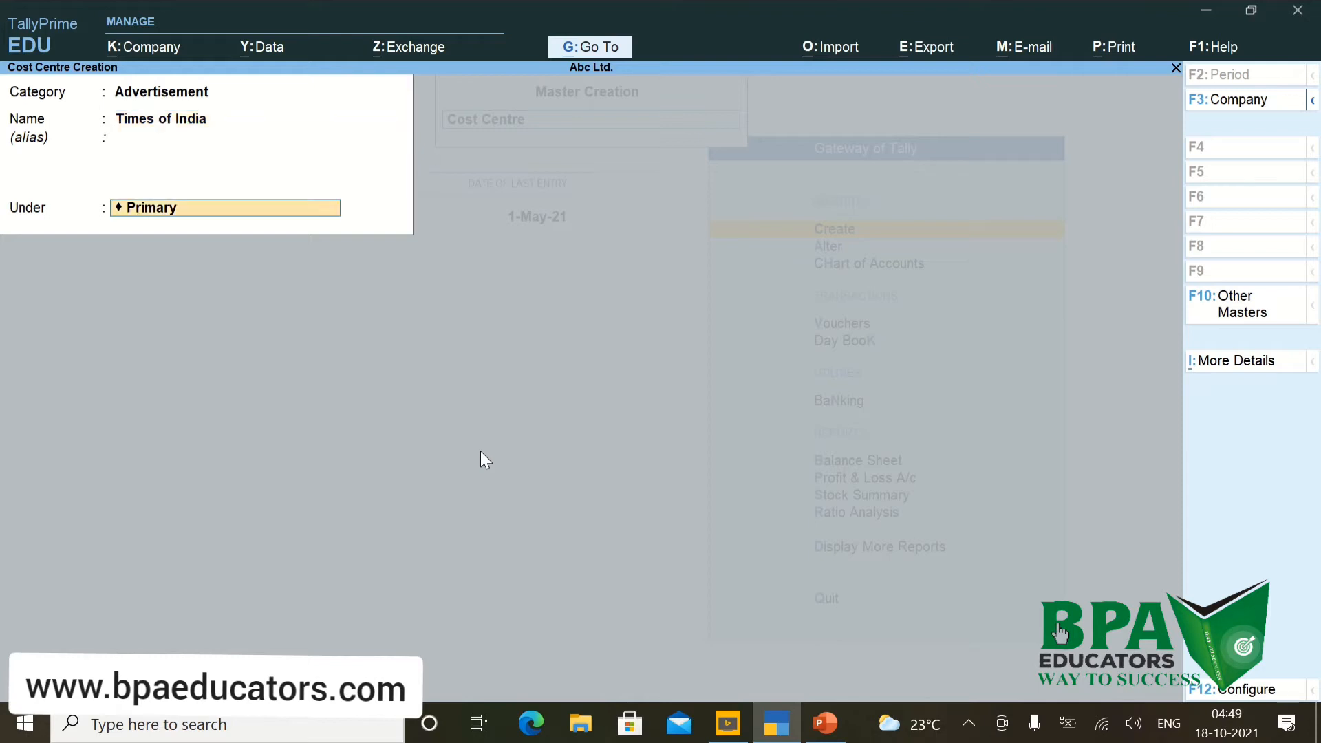
key(ctrl+a)
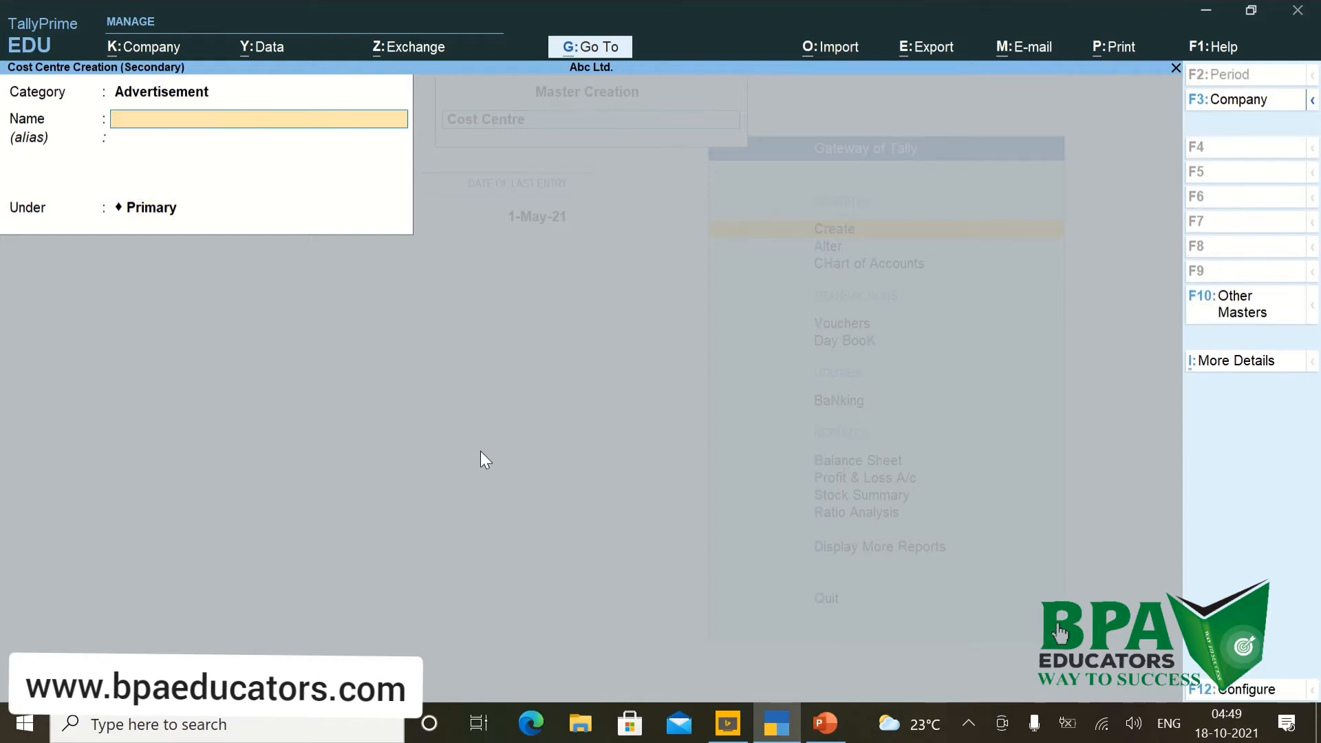
text(News Paper)
key(Return)
key(Return)
key(Return)
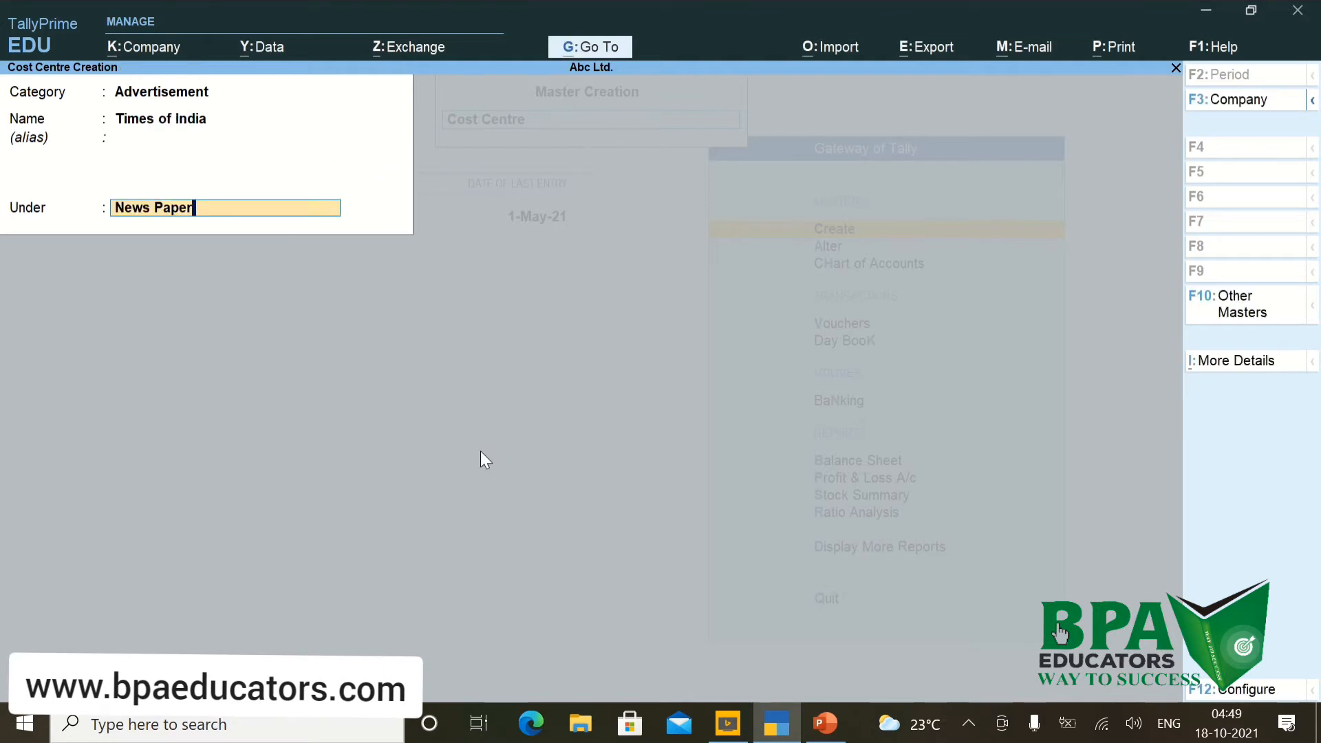
key(Return)
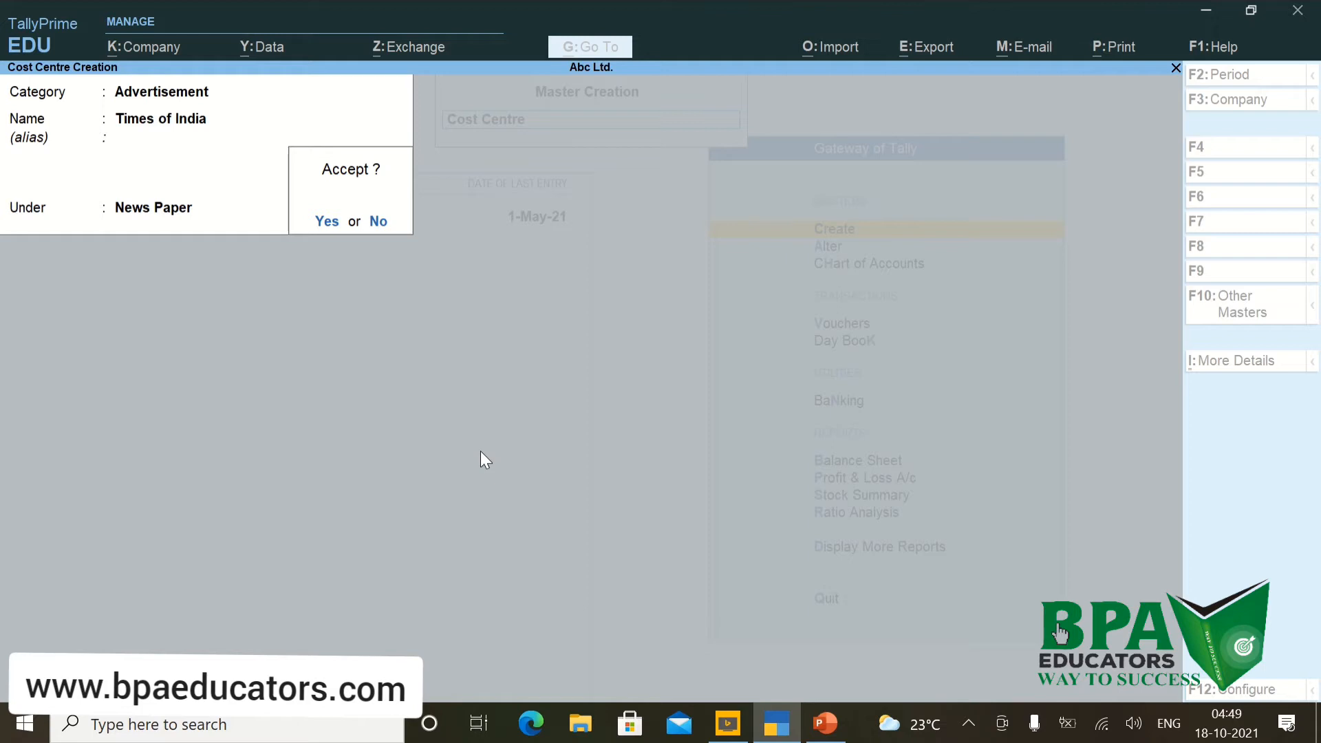
key(Return)
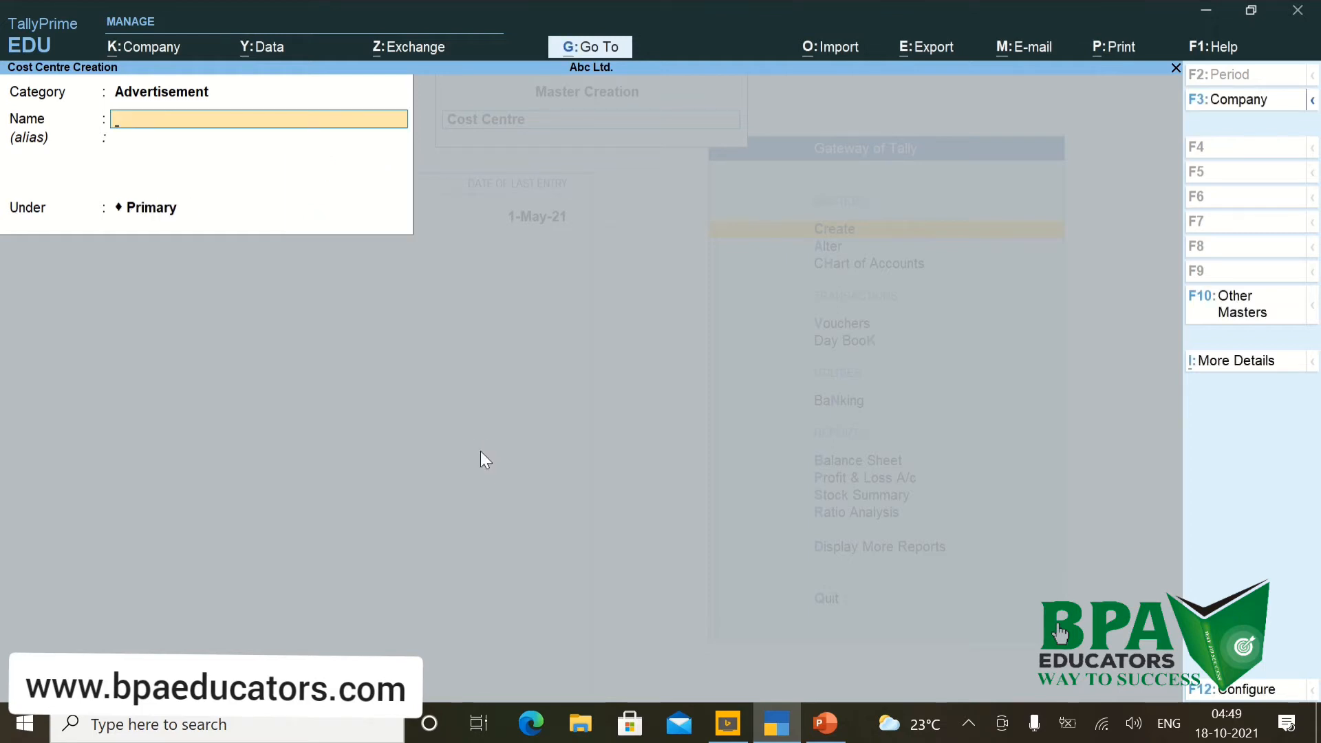
Leave cost centre creation for the Gateway of Tally and start a payment voucher with Cost Centre/Classes as Not Applicable.
key(Escape)
key(Escape)
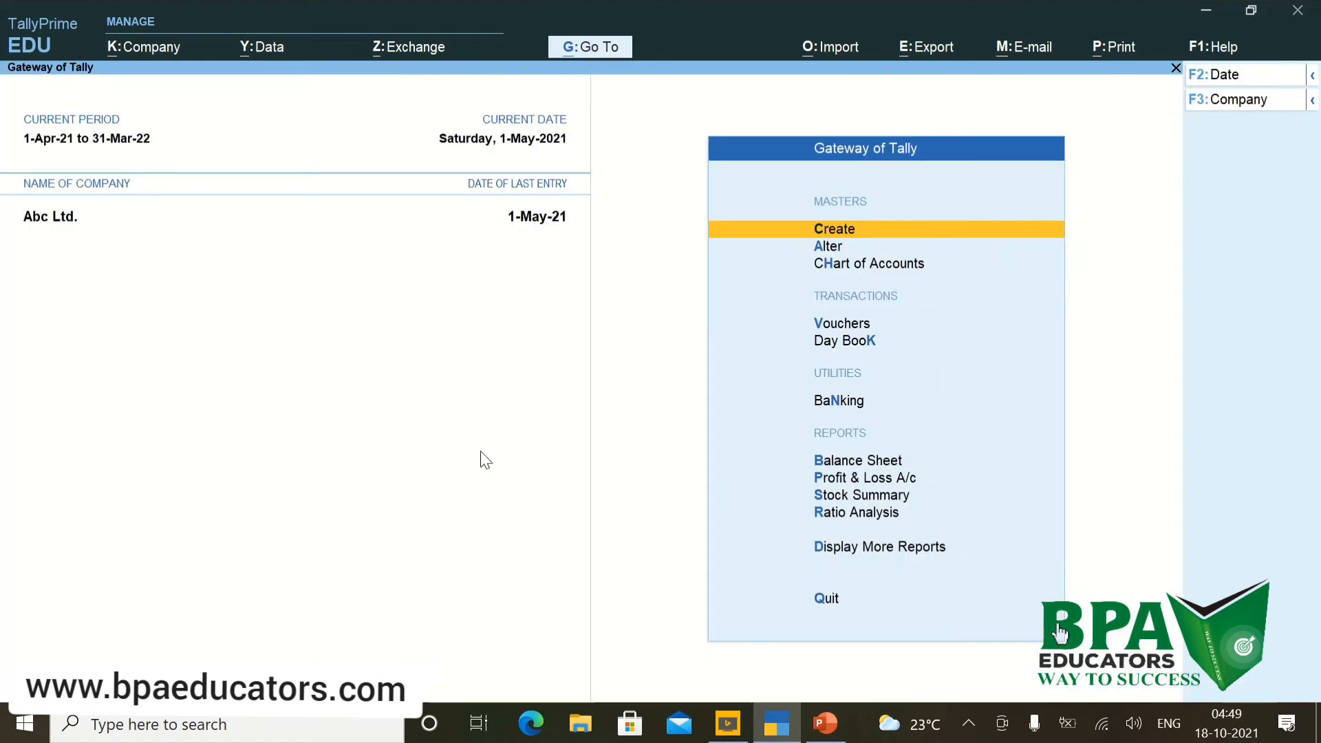
key(v)
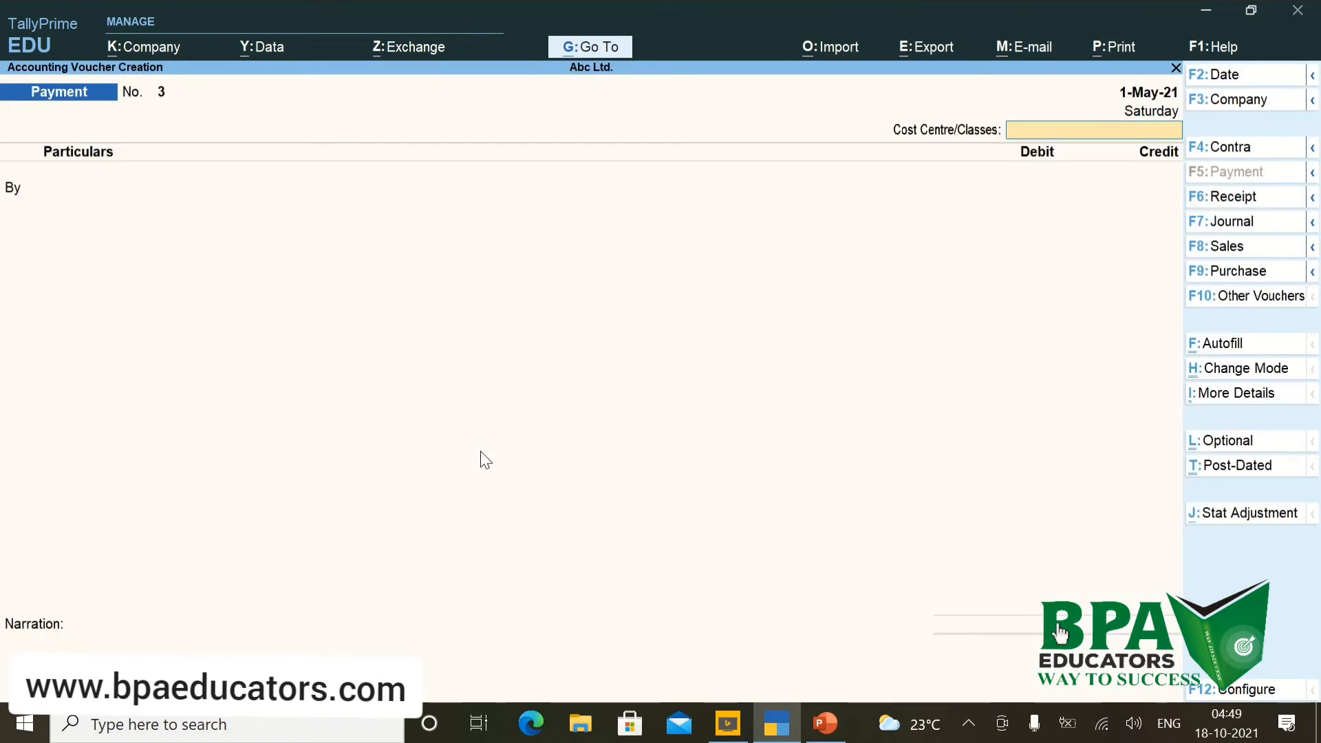
key(Return)
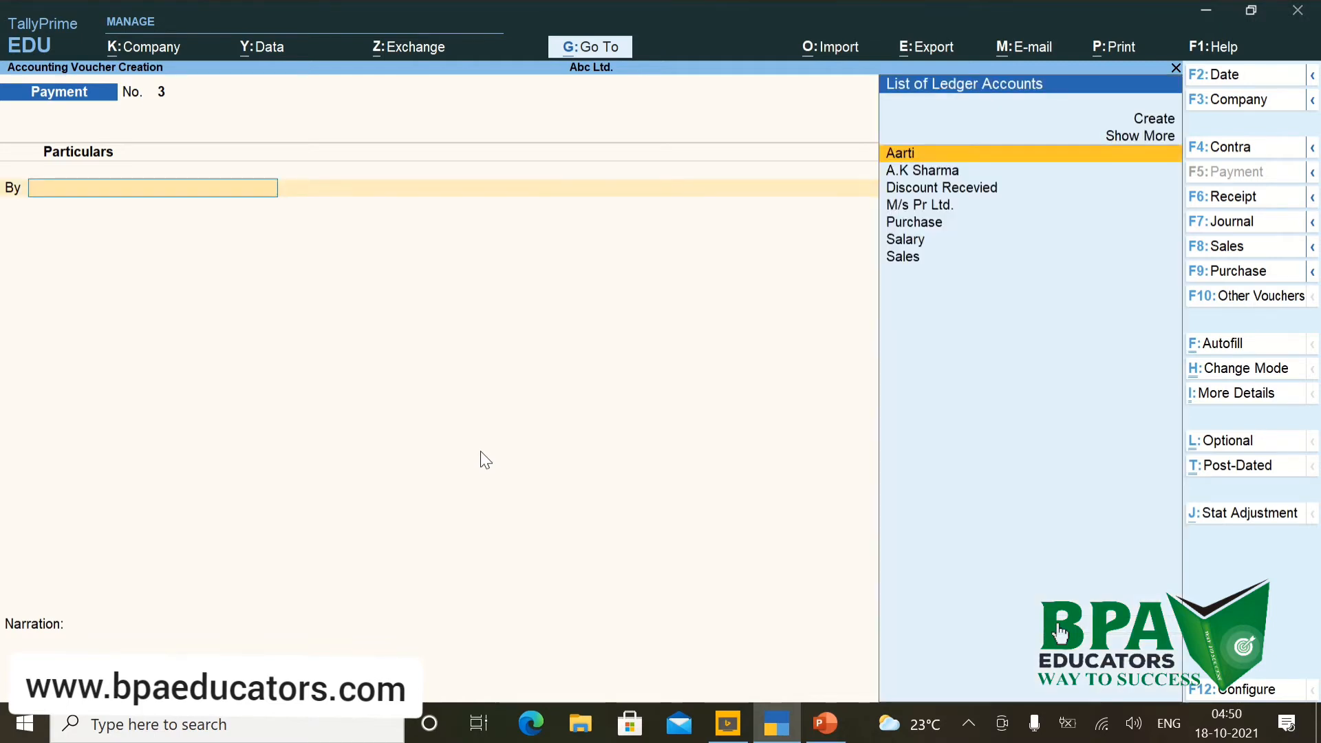
Start a new ledger named Advertisement from the voucher's debit line and group it under Indirect Expenses.
text(A)
key(alt+c)
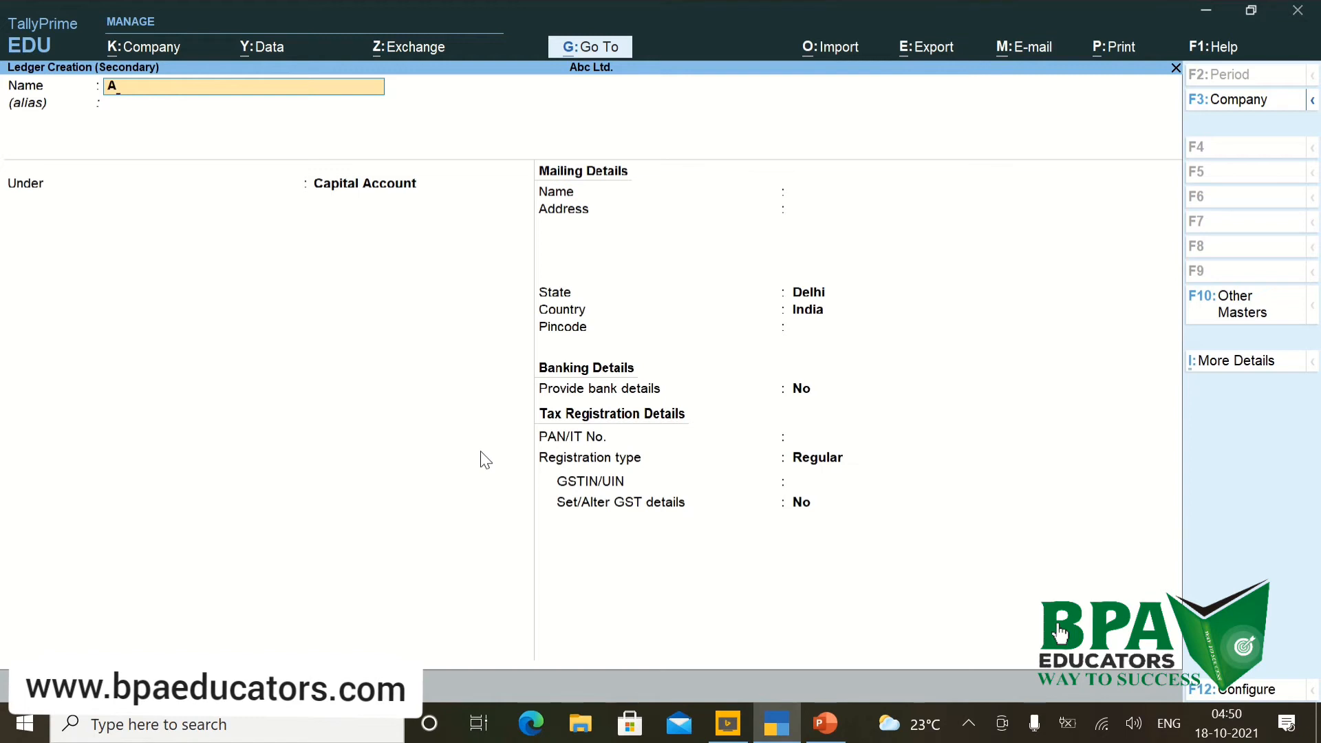
text(dvertisement)
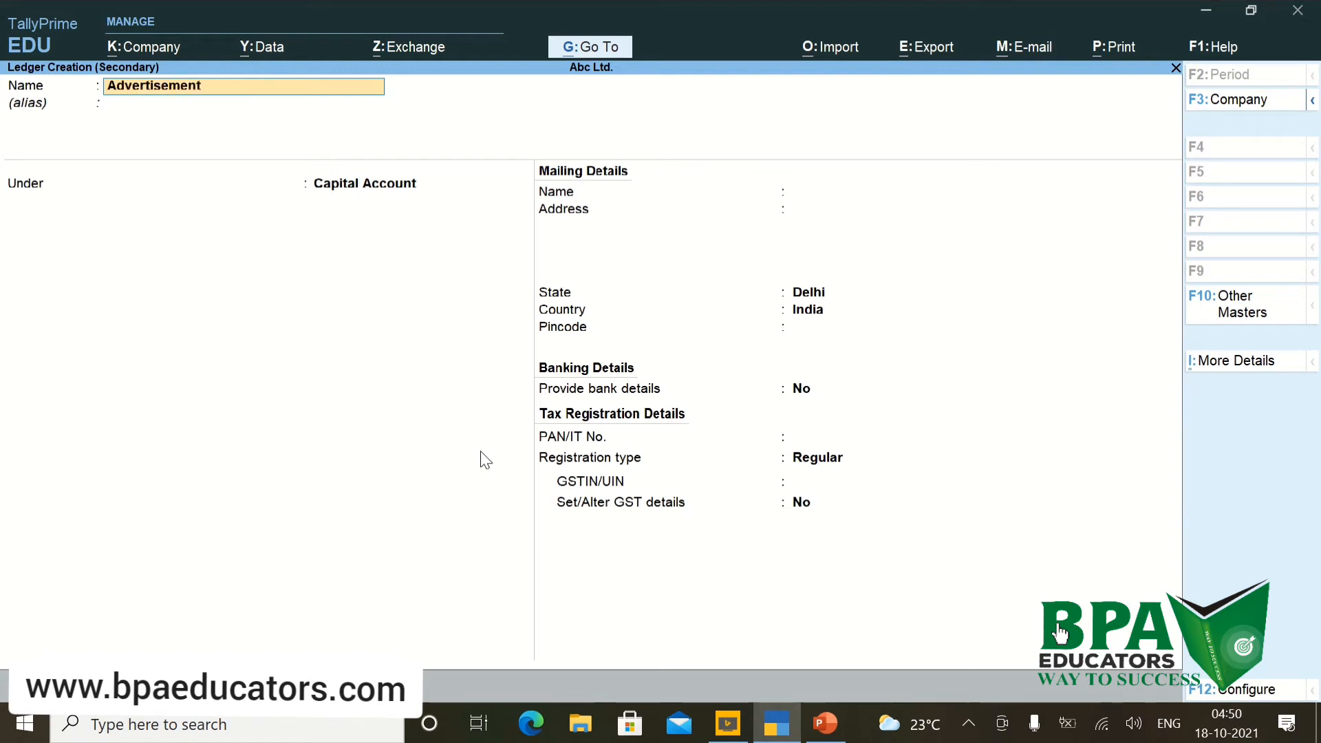
key(Return)
key(Return)
key(Return)
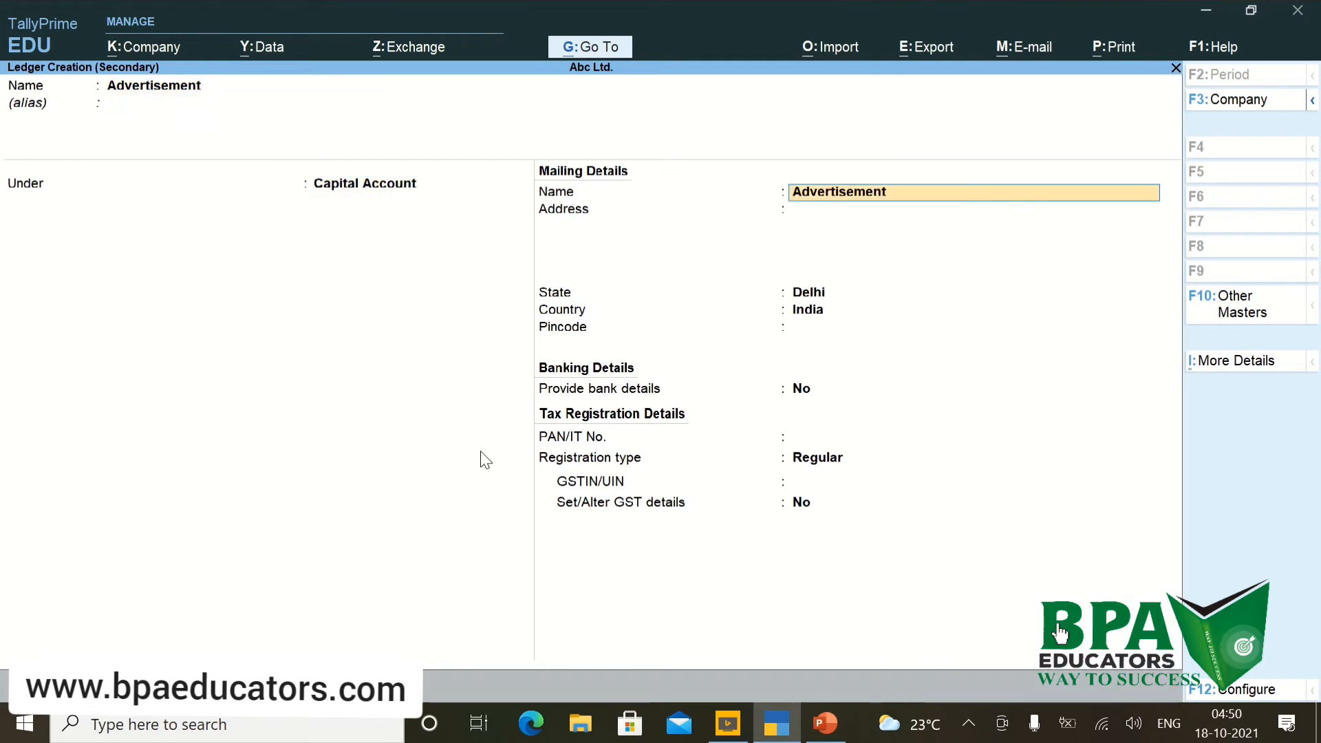
key(BackSpace)
text(In)
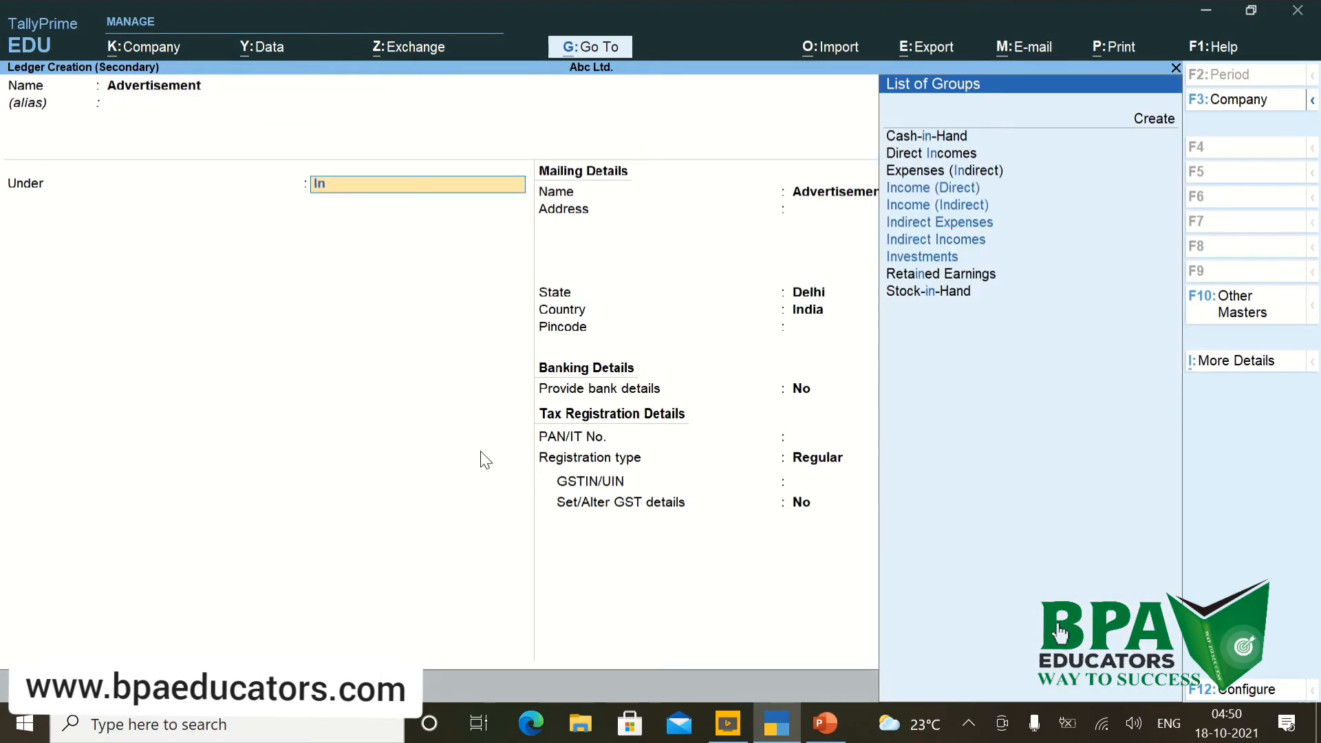
key(Down)
key(Down)
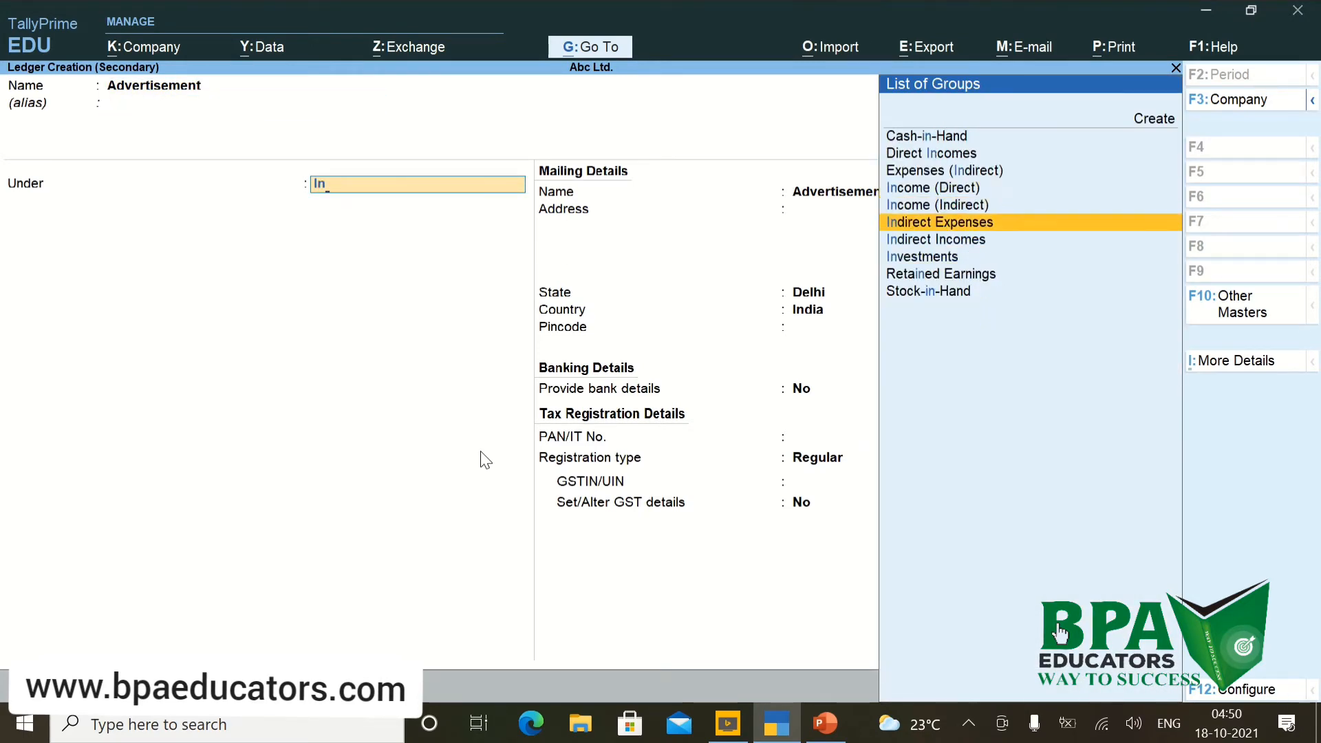
key(Return)
Keep the Advertisement ledger's default type, GST, bank and tax details and save it into the voucher.
key(Return)
key(Return)
key(Return)
key(Return)
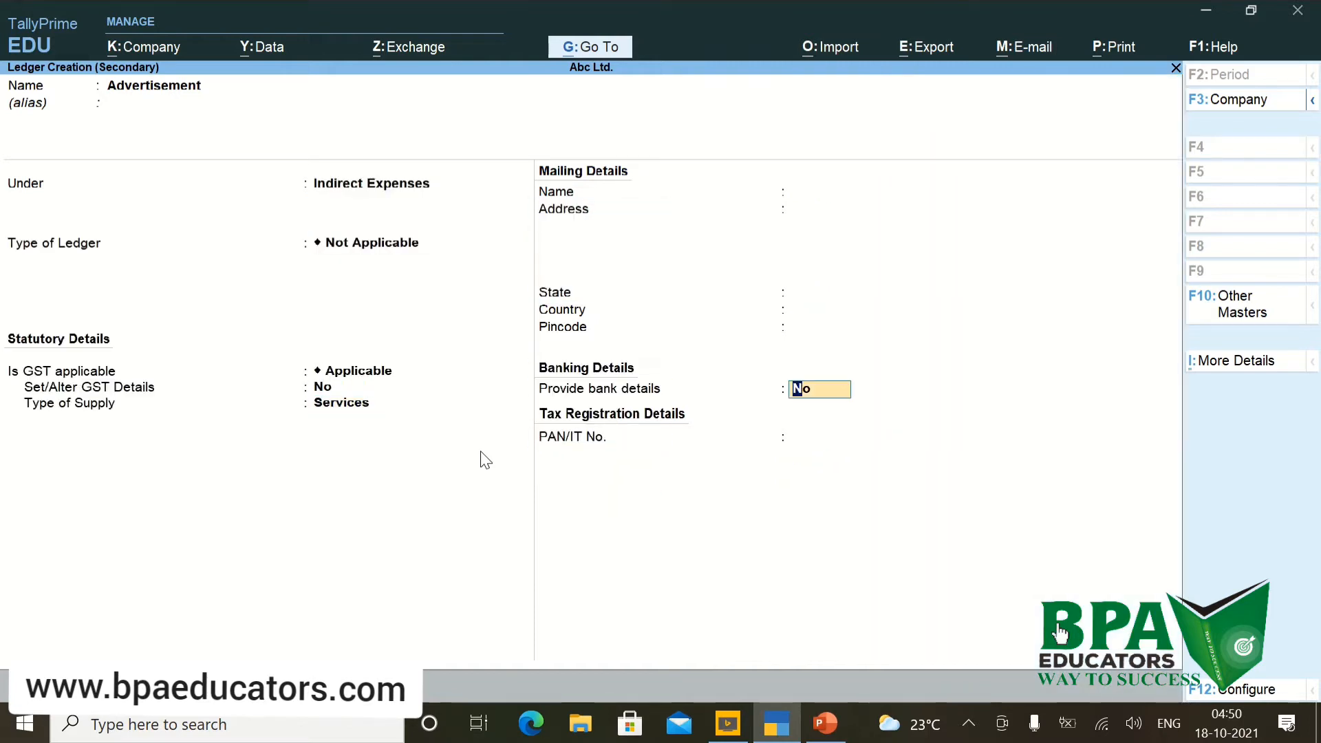
key(Return)
key(Return)
key(Return)
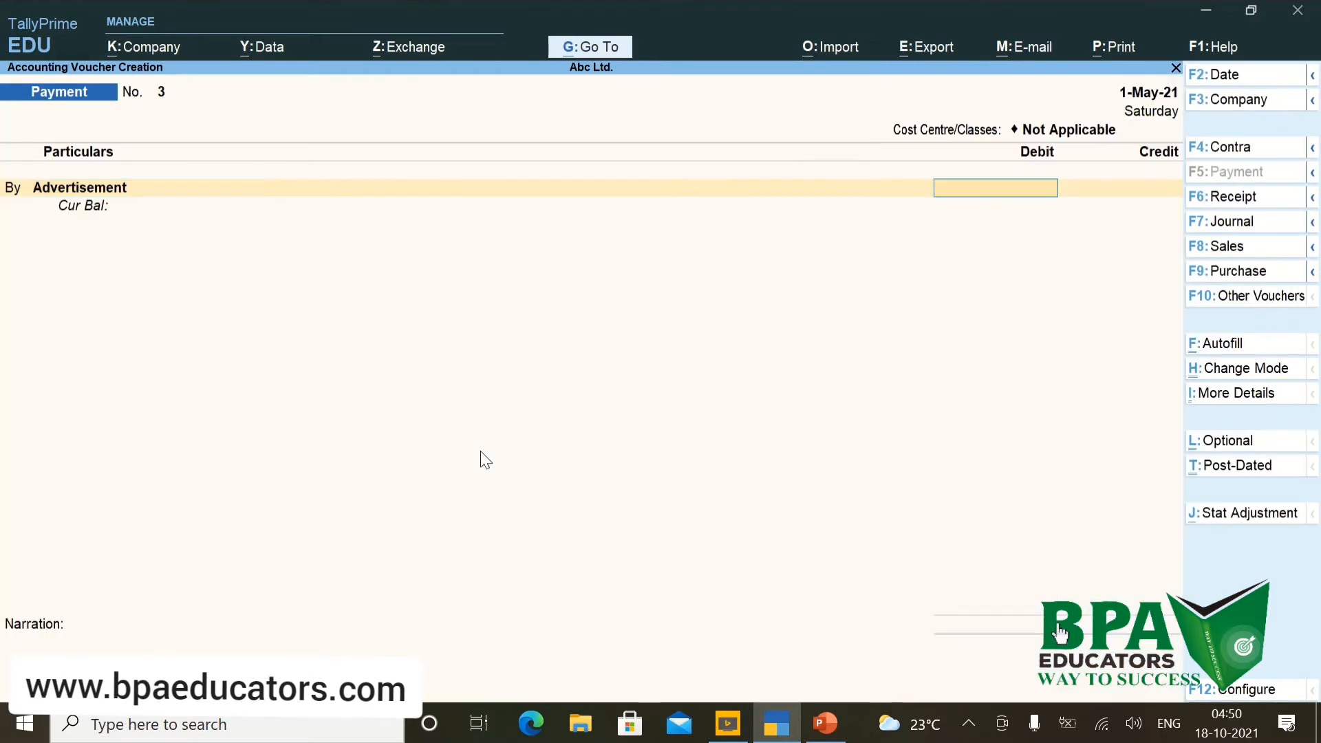
Debit Advertisement with 50,000 and choose Advertisement as the cost category for its allocation.
text(50000)
key(Return)
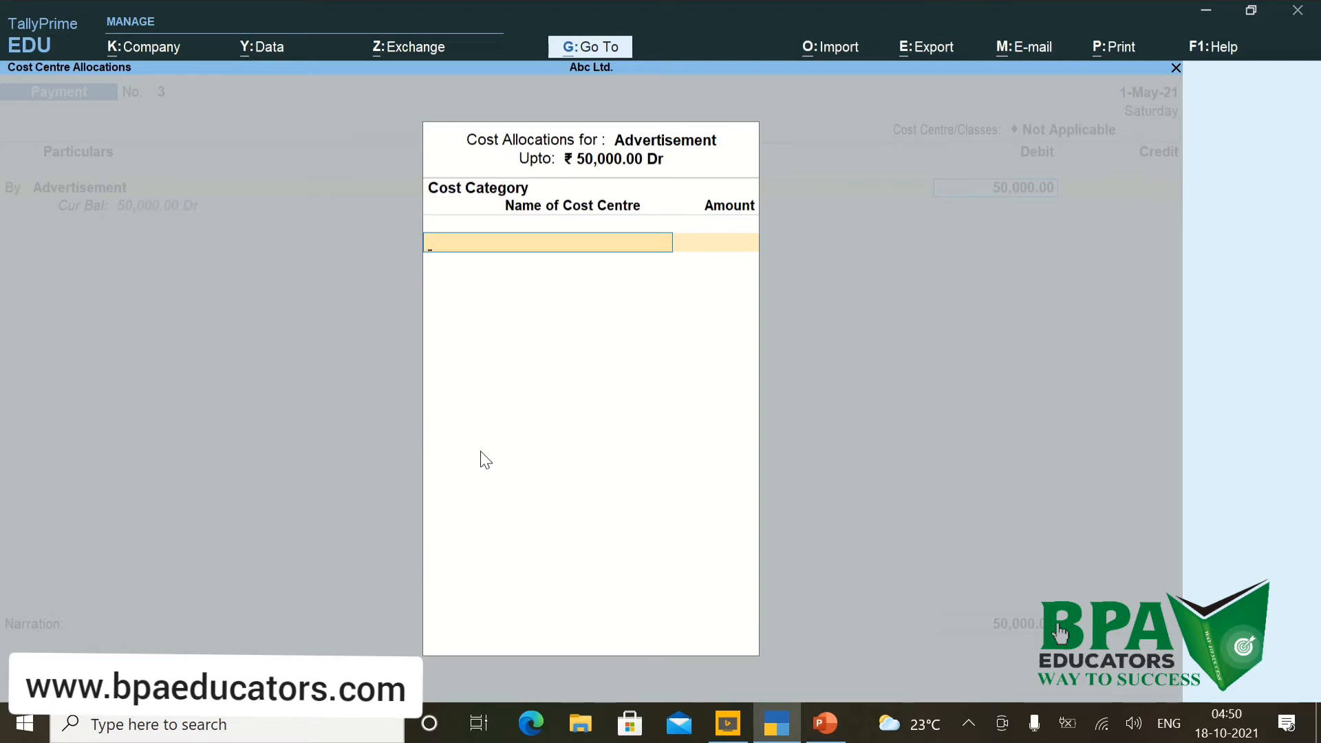
text(A)
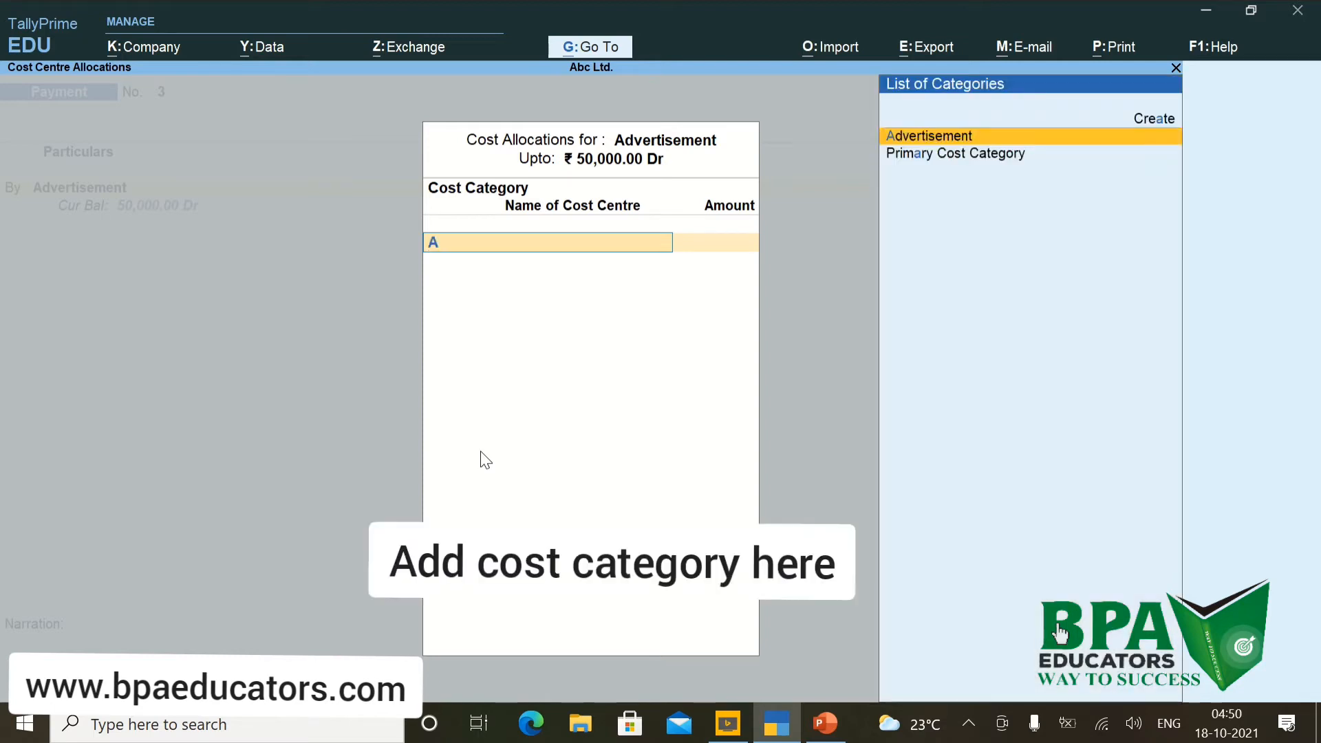
key(Return)
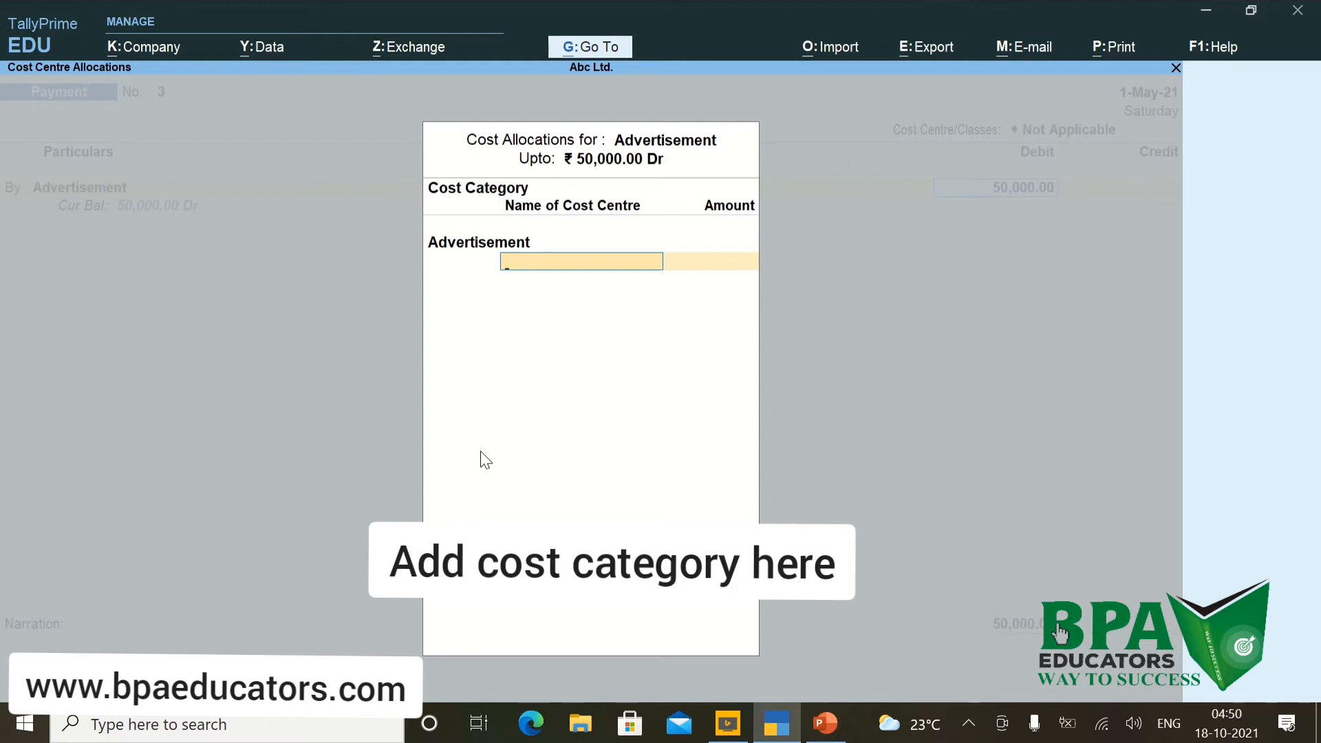
Allocate 10,000 of the advertisement expense to the Poster cost centre.
text(P)
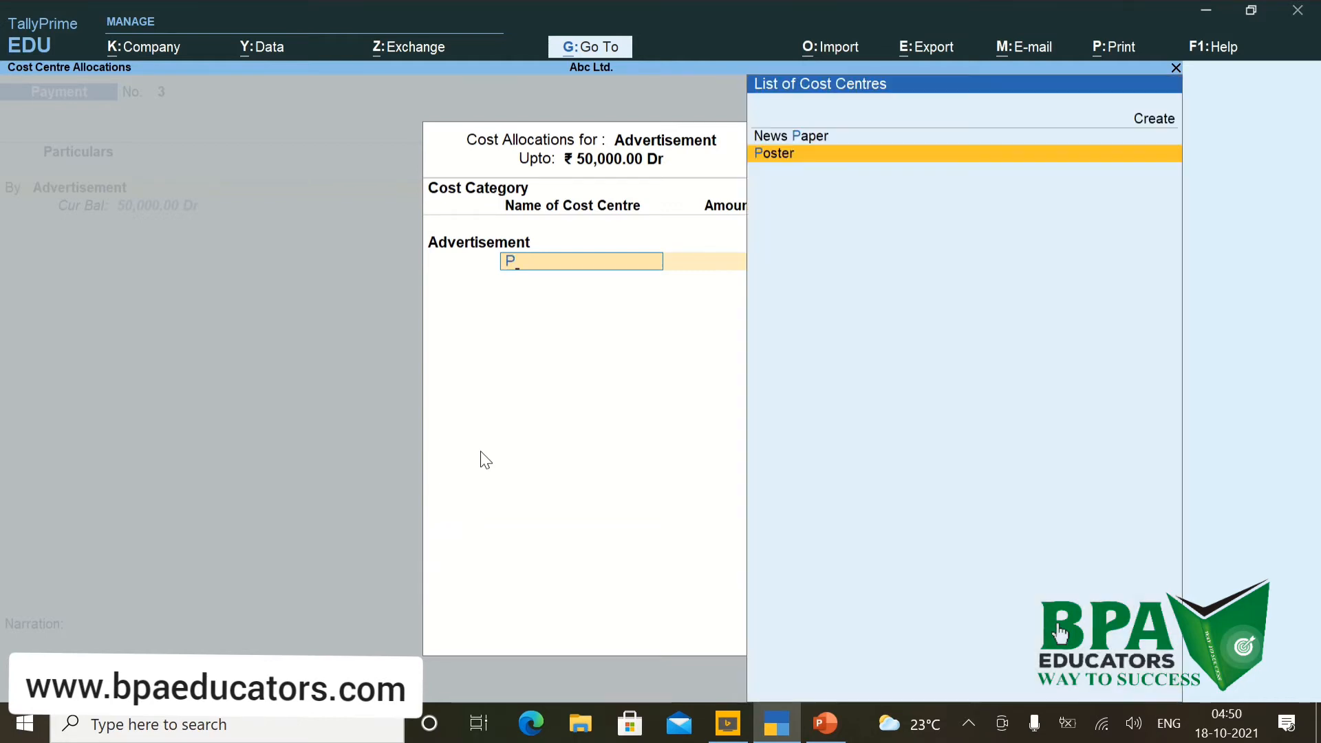
key(Return)
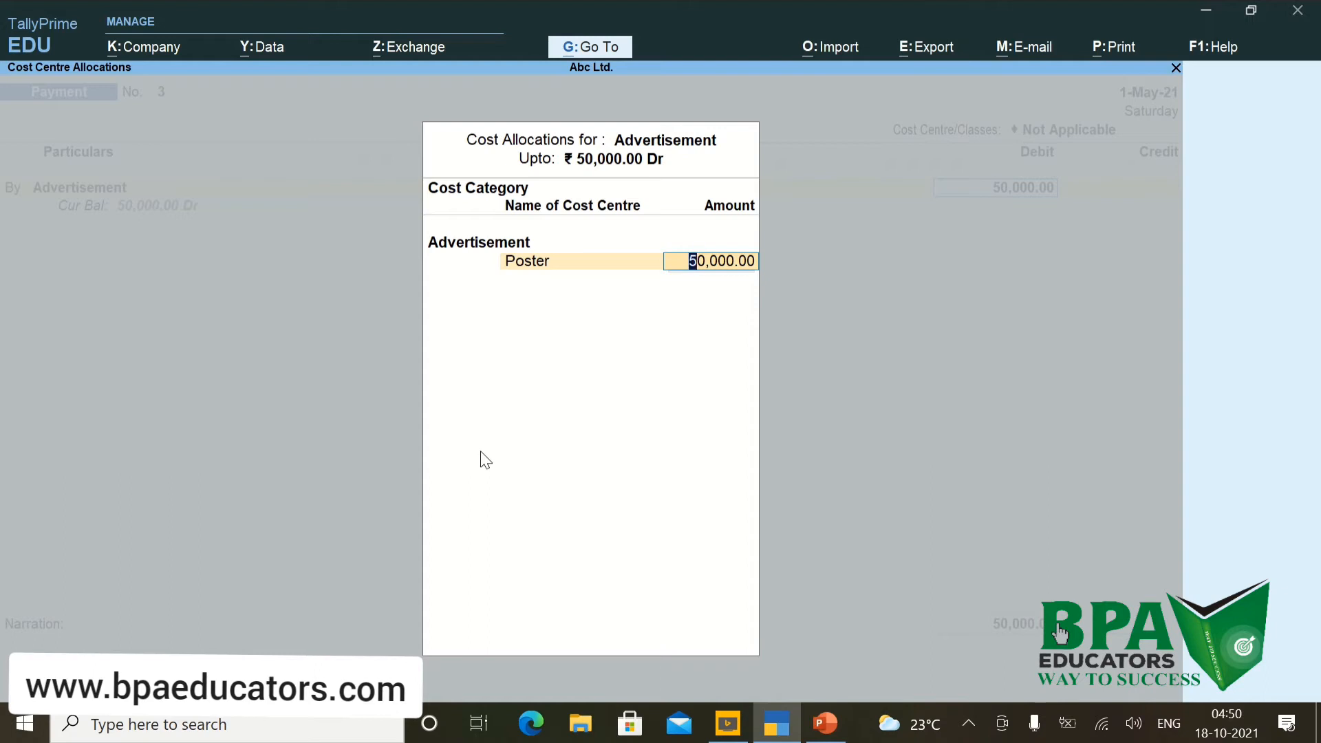
text(1)
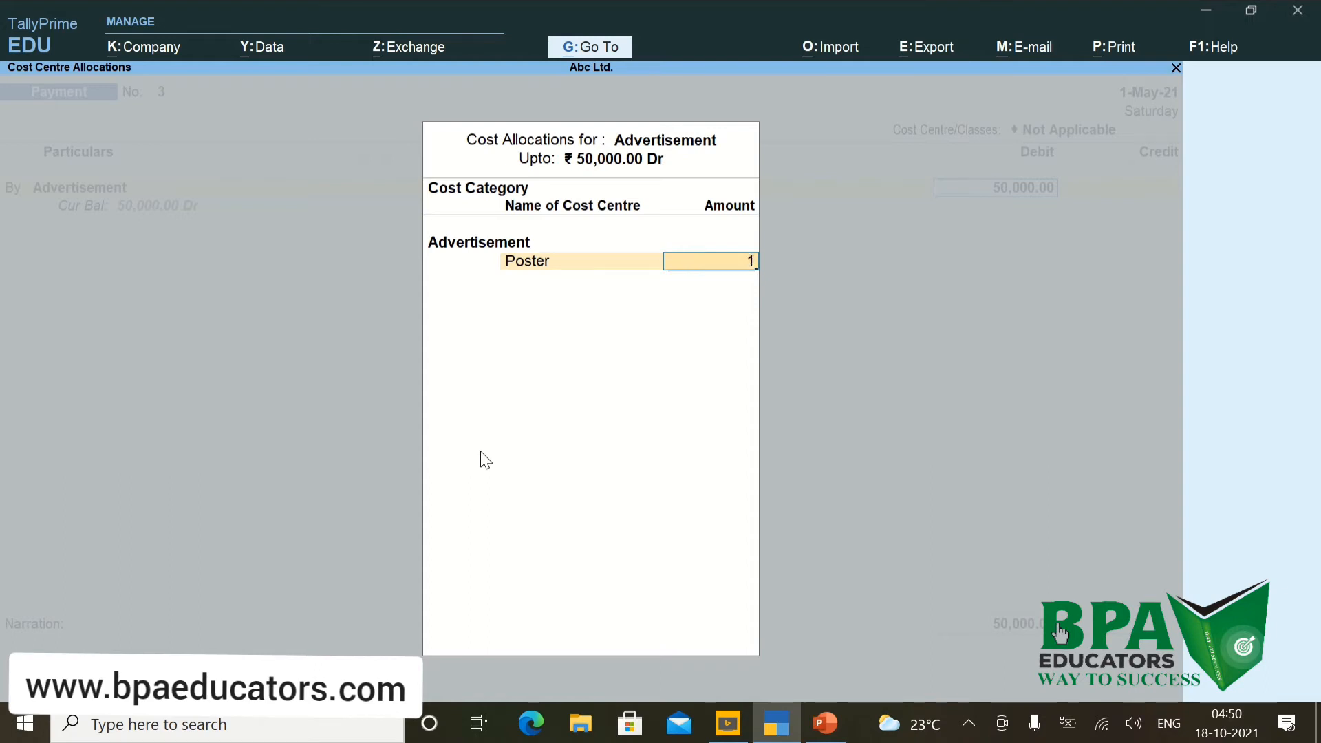
text(00000)
key(BackSpace)
key(Return)
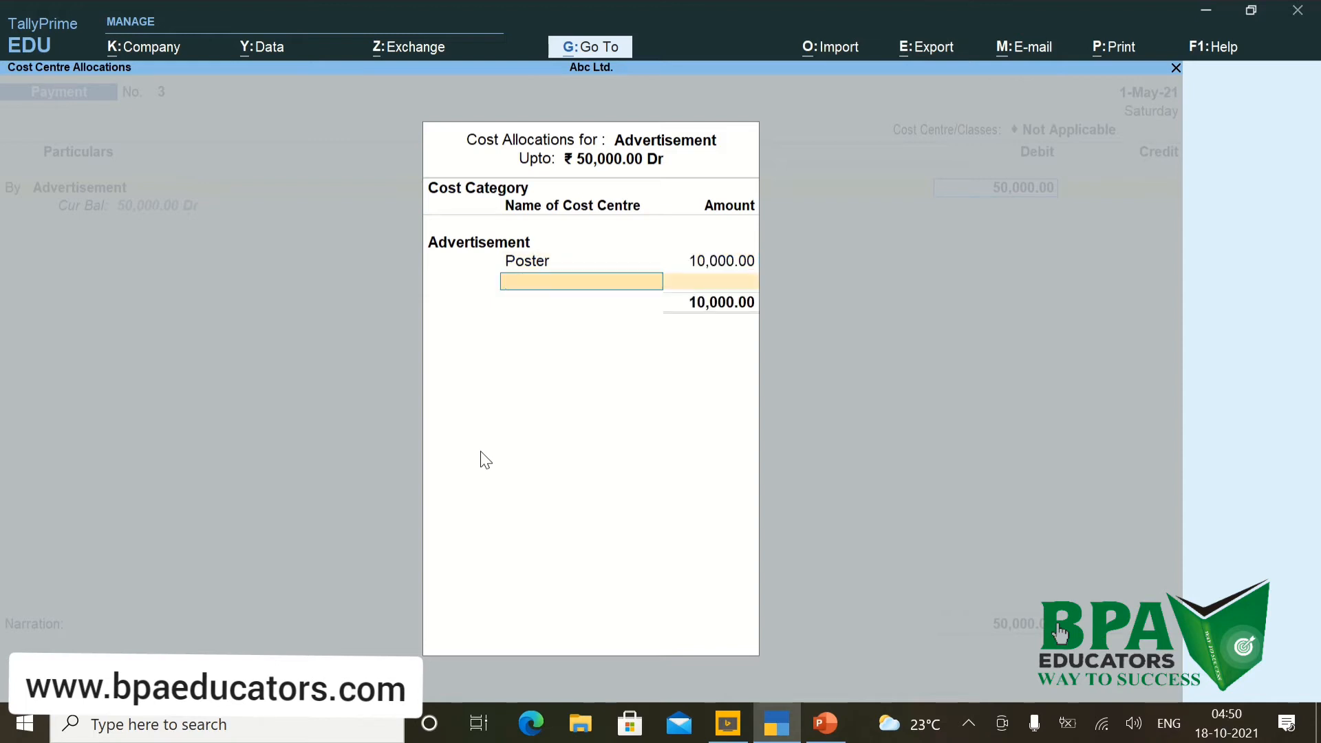
Allocate 10,000 of the advertisement expense to the Star News cost centre.
text(Ne)
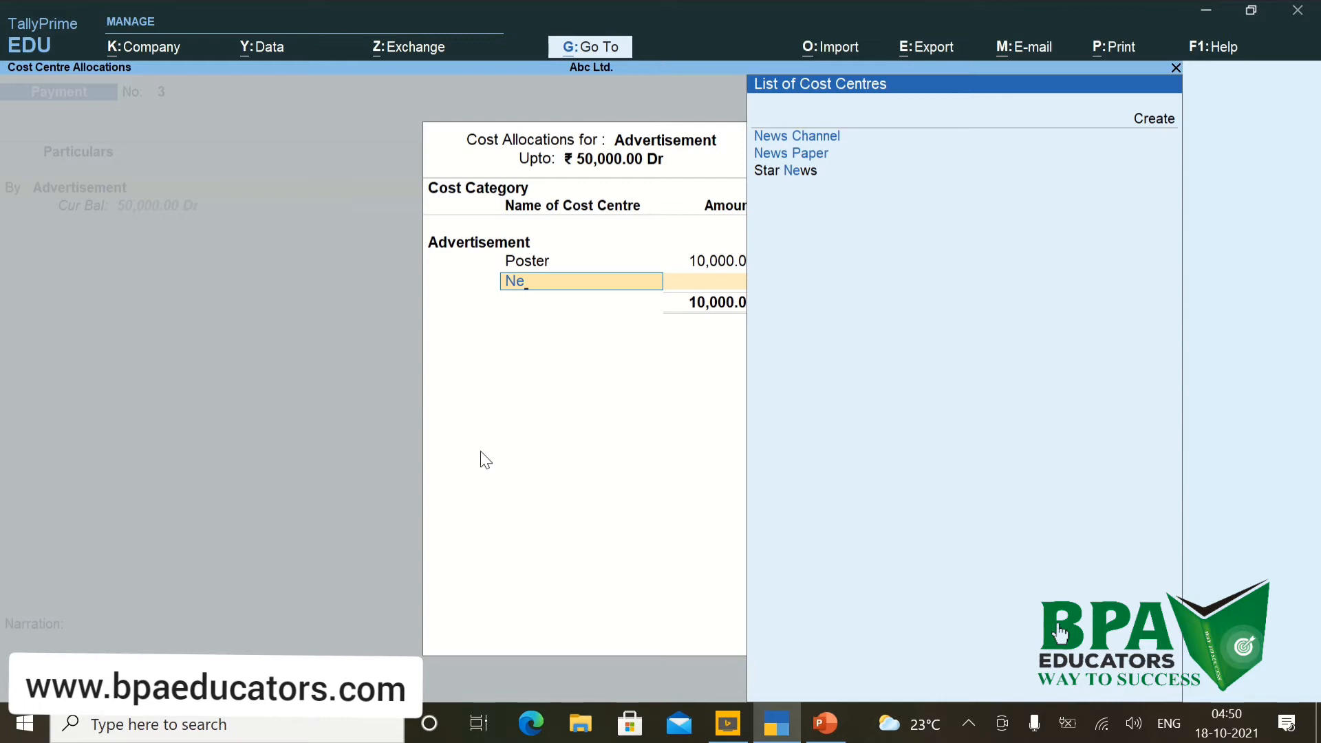
key(Down)
key(Down)
key(Down)
key(Return)
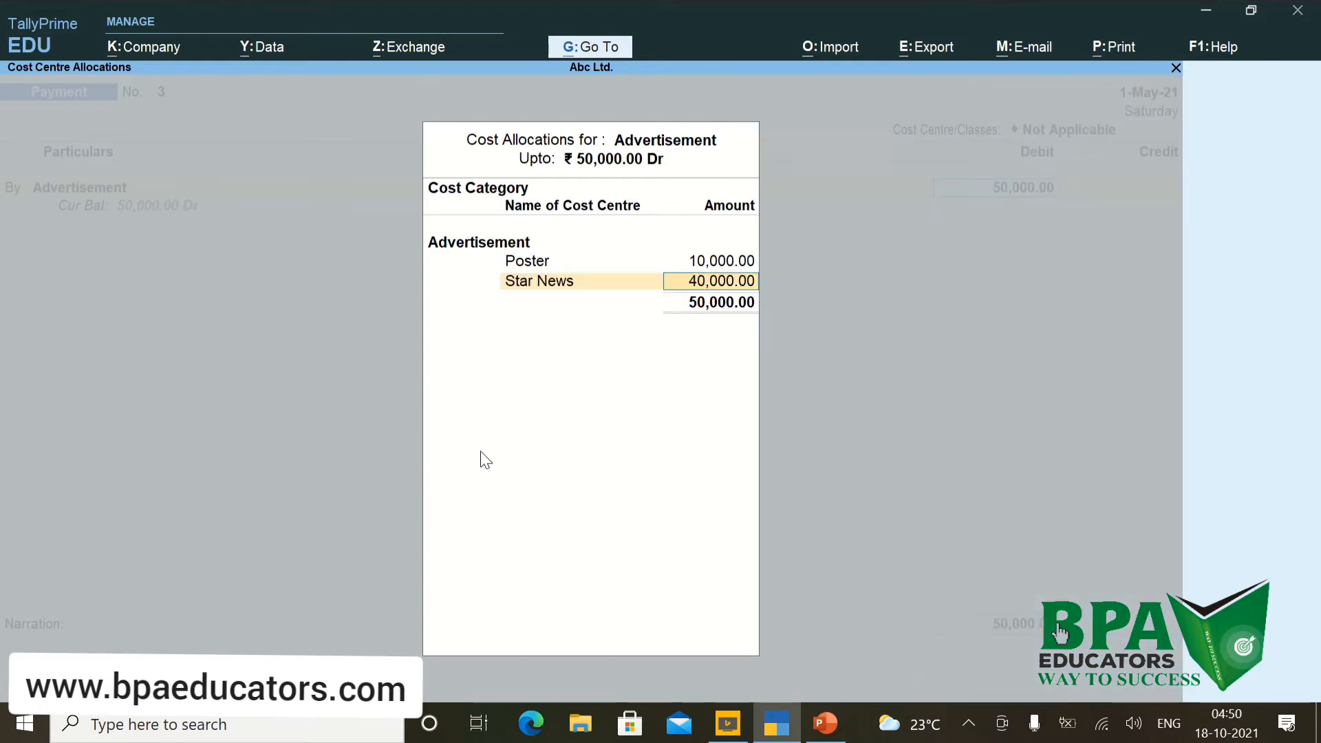
text(10000)
key(Return)
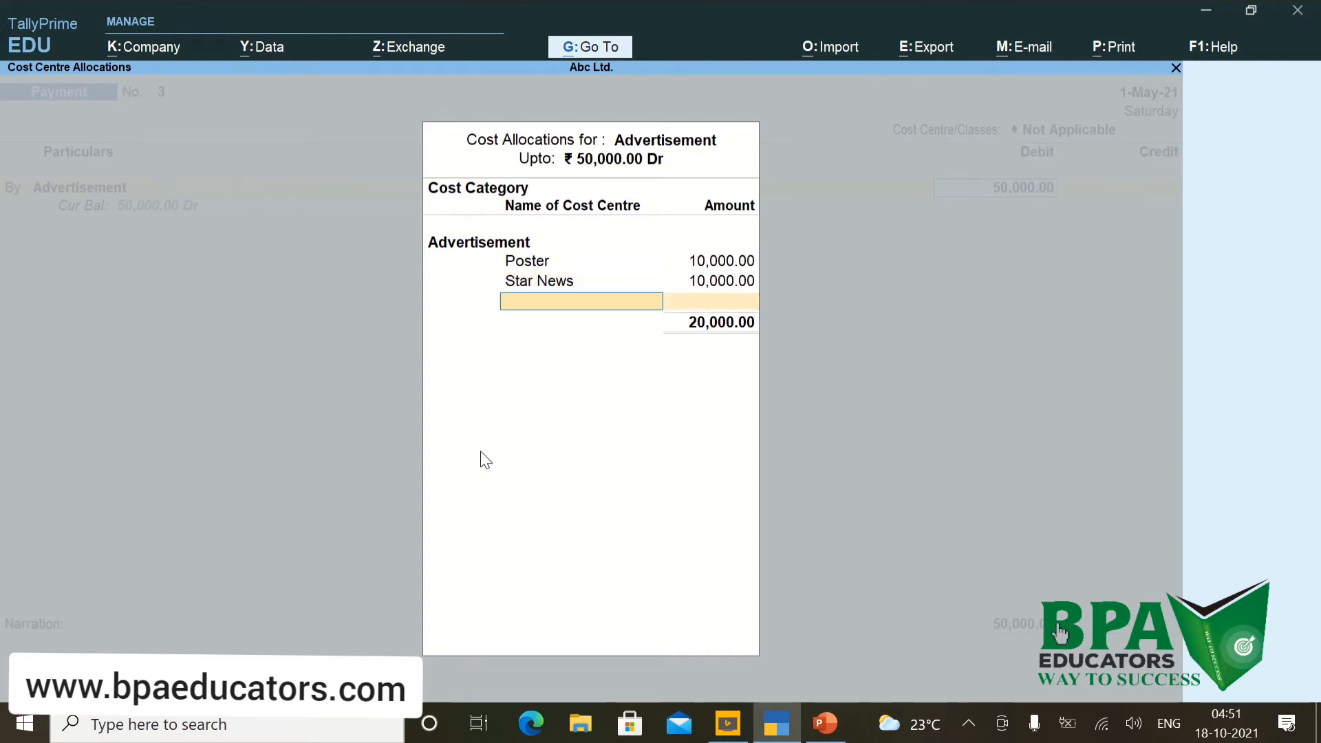
Allocate 20,000 of the advertisement expense to the Websites cost centre.
text(We)
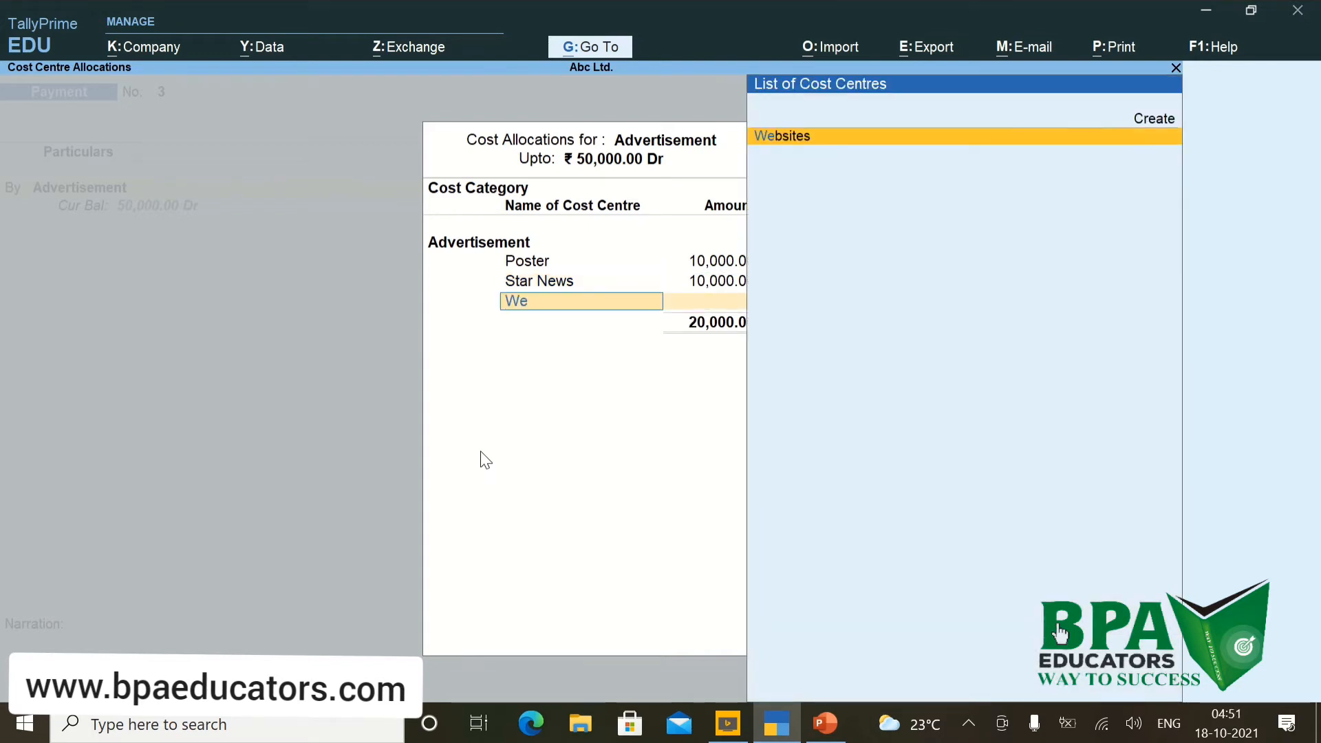
key(Return)
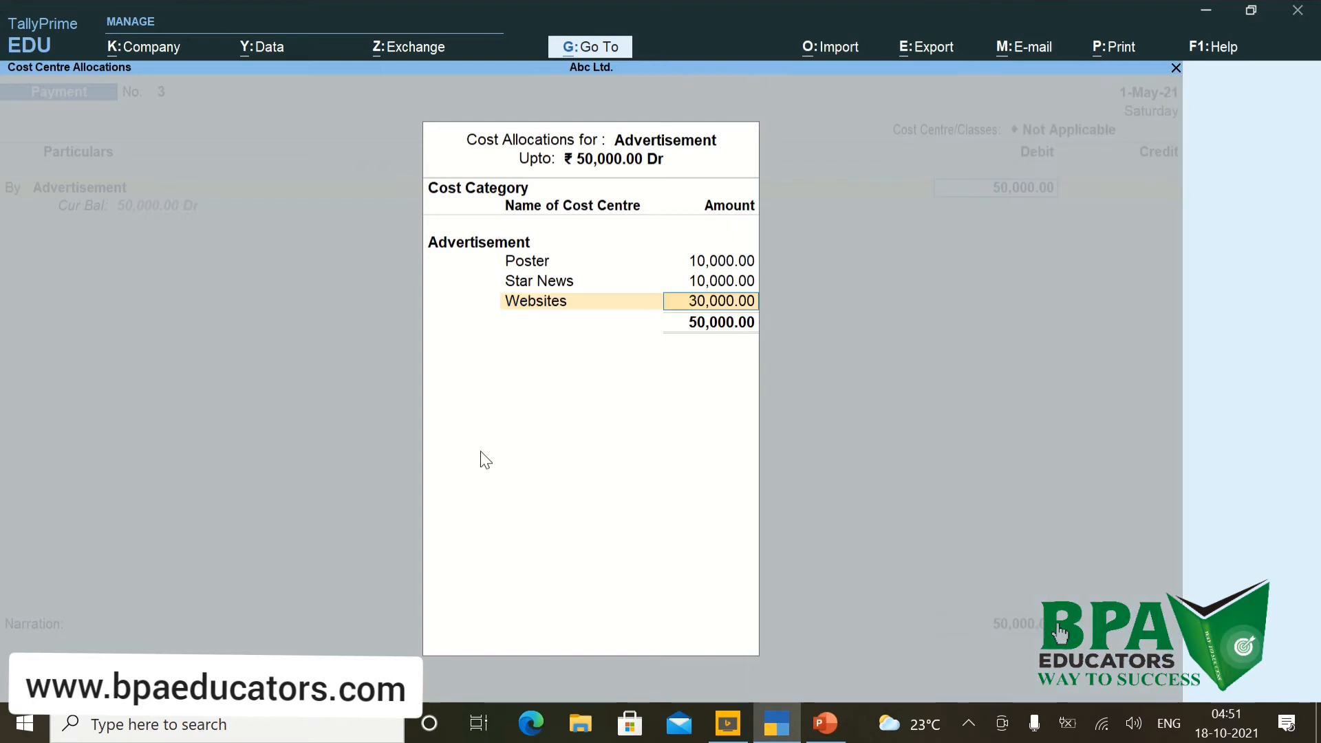
text(20,)
text(0000)
key(Return)
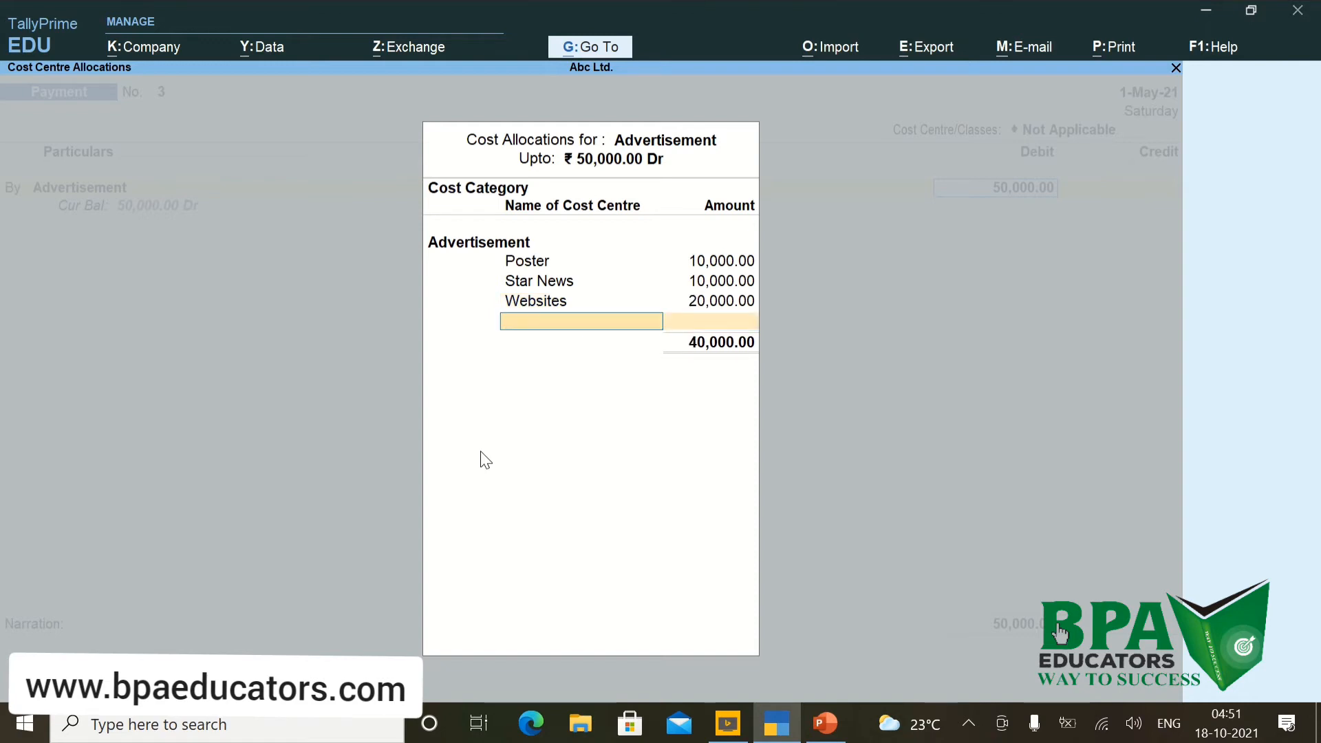
Allocate the remaining 10,000 to the Times of India cost centre and finish the cost allocation.
text(T)
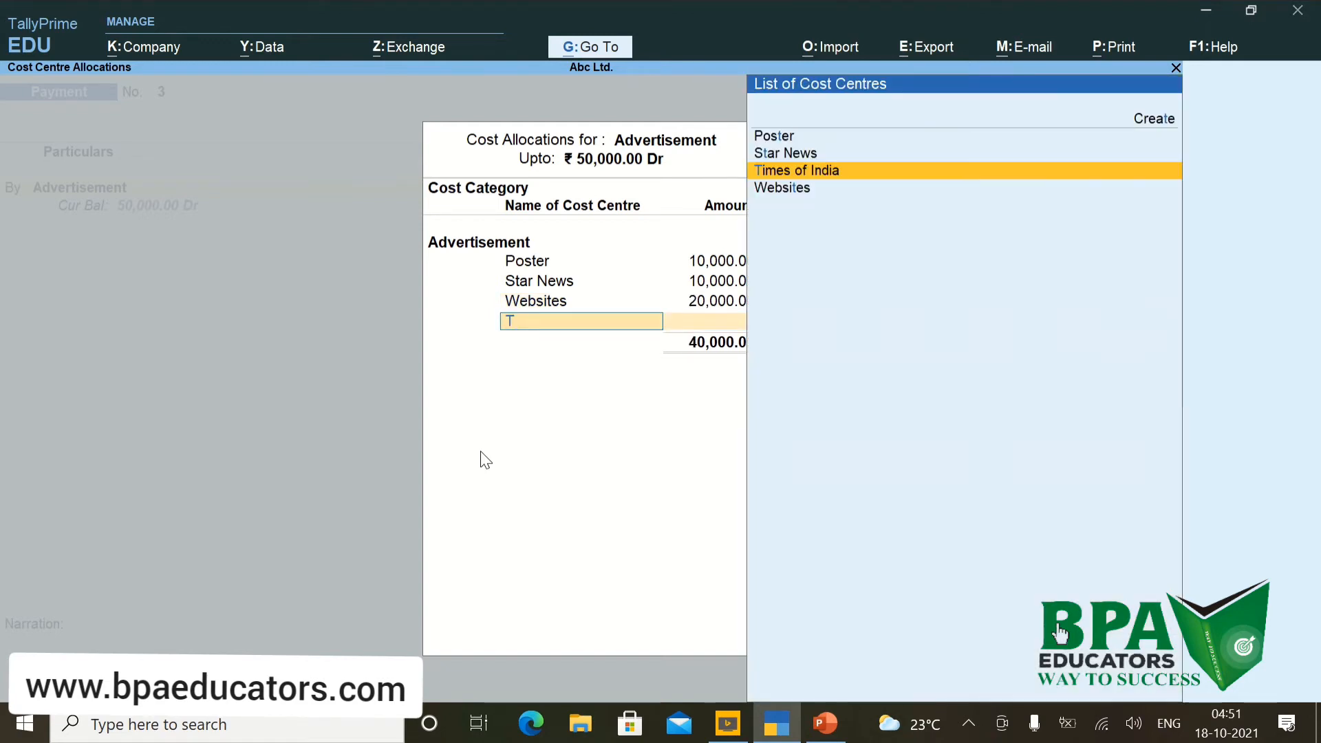
key(Return)
key(Return)
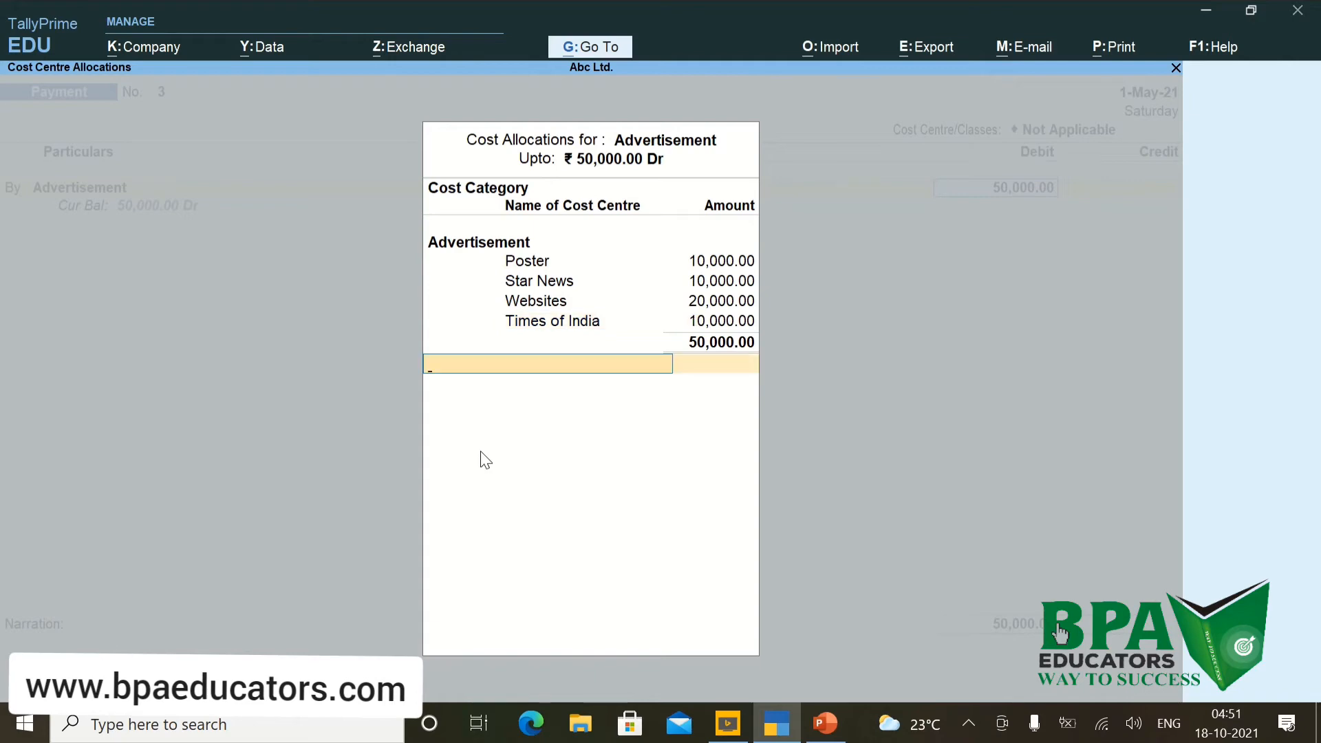
key(Return)
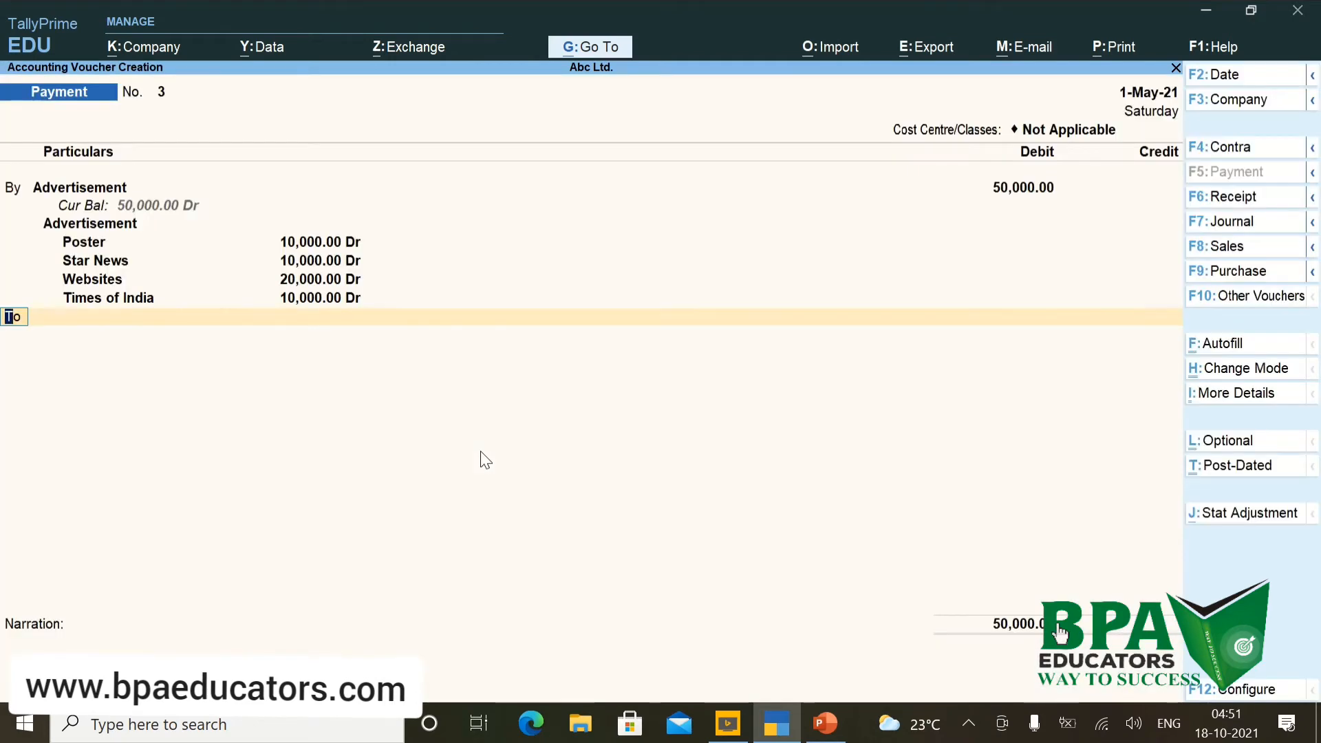
Credit Corporation Bank with 50,000 and accept Cheque as its bank allocation, leaving the cheque details blank.
key(Return)
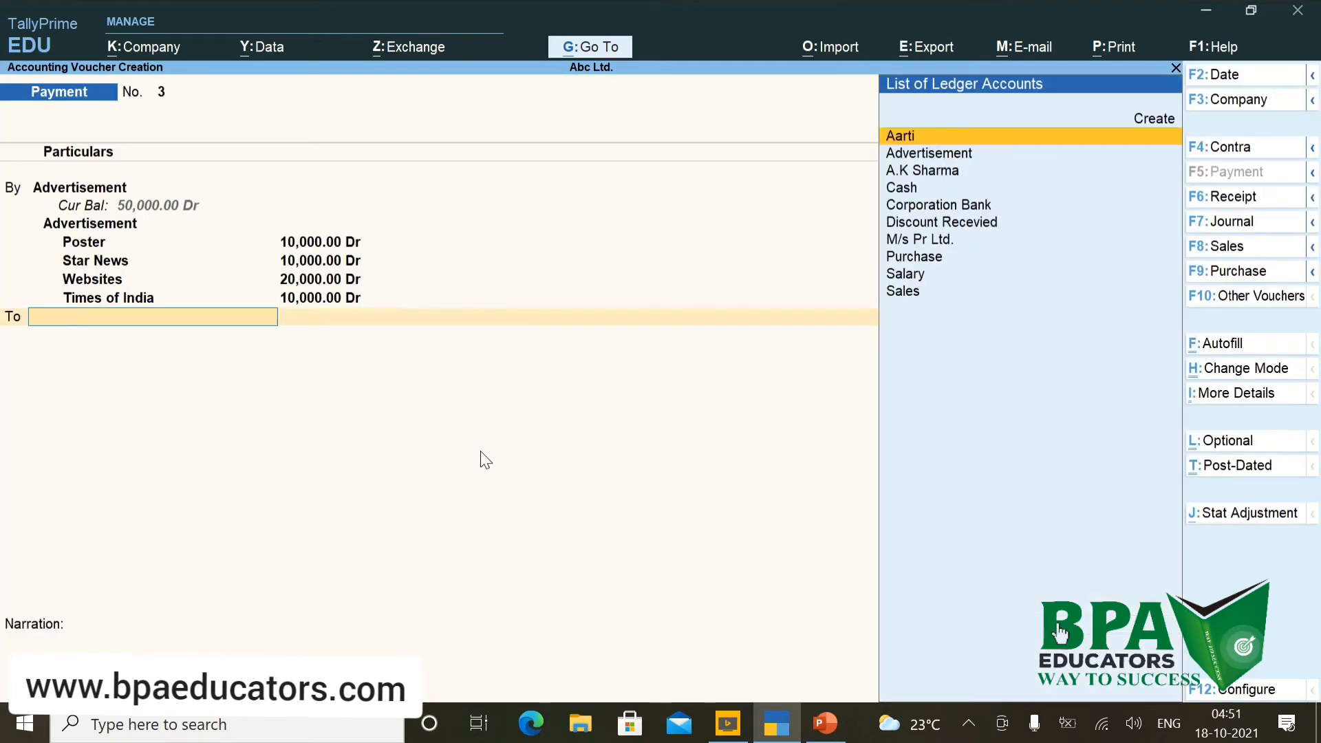
text(C)
key(Down)
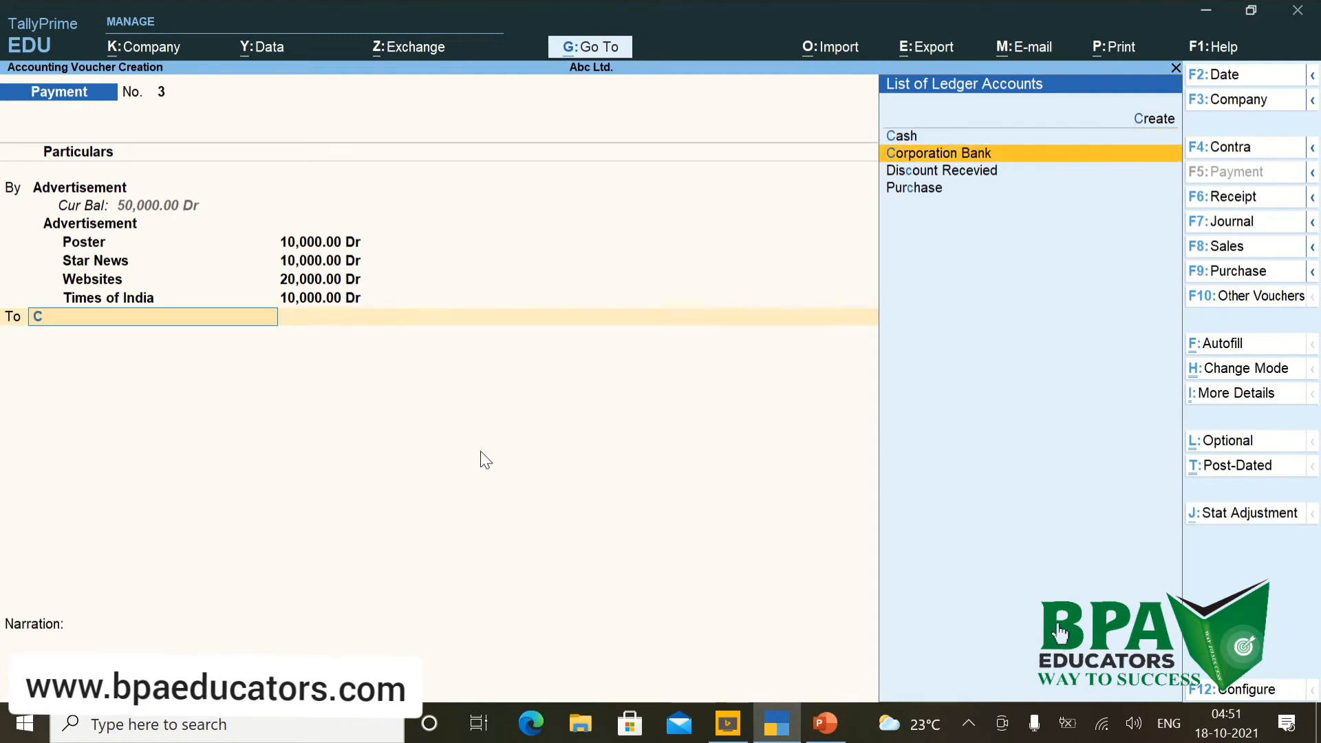
key(Return)
key(Return)
key(Return)
key(Return)
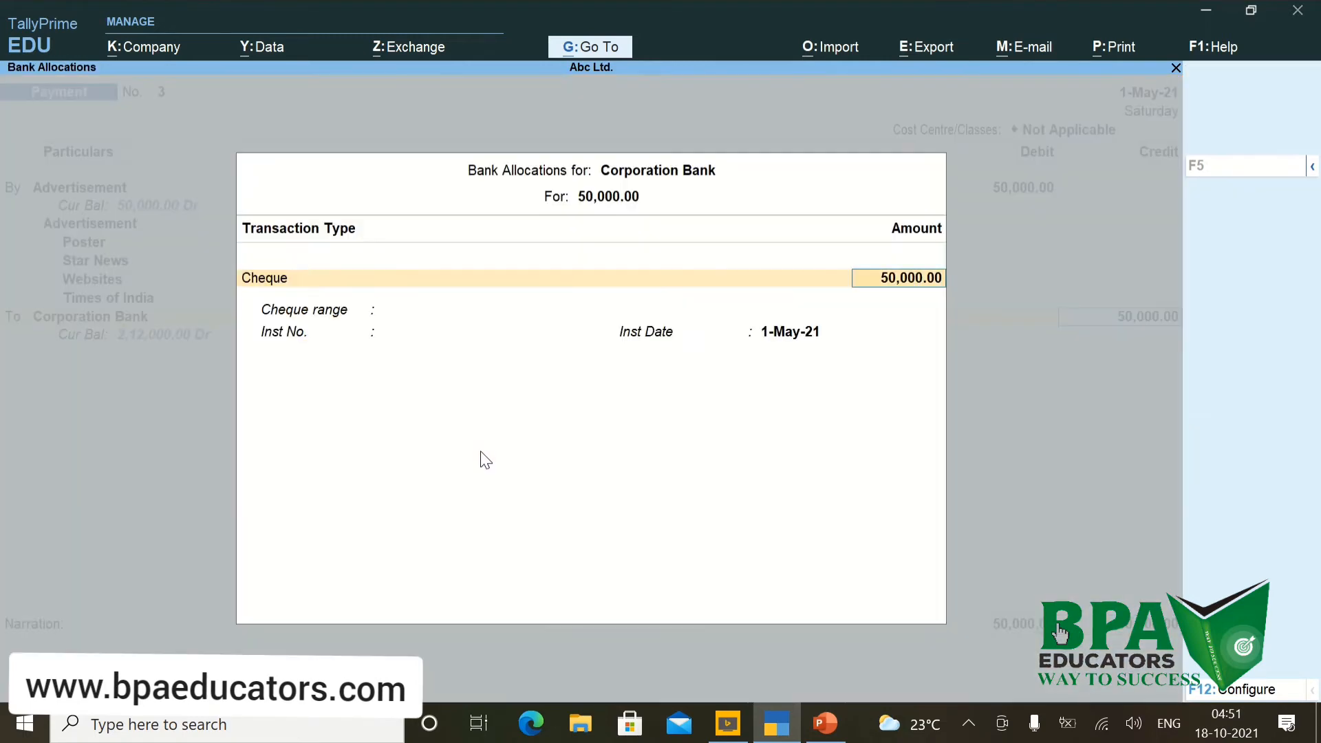
key(Return)
key(Return)
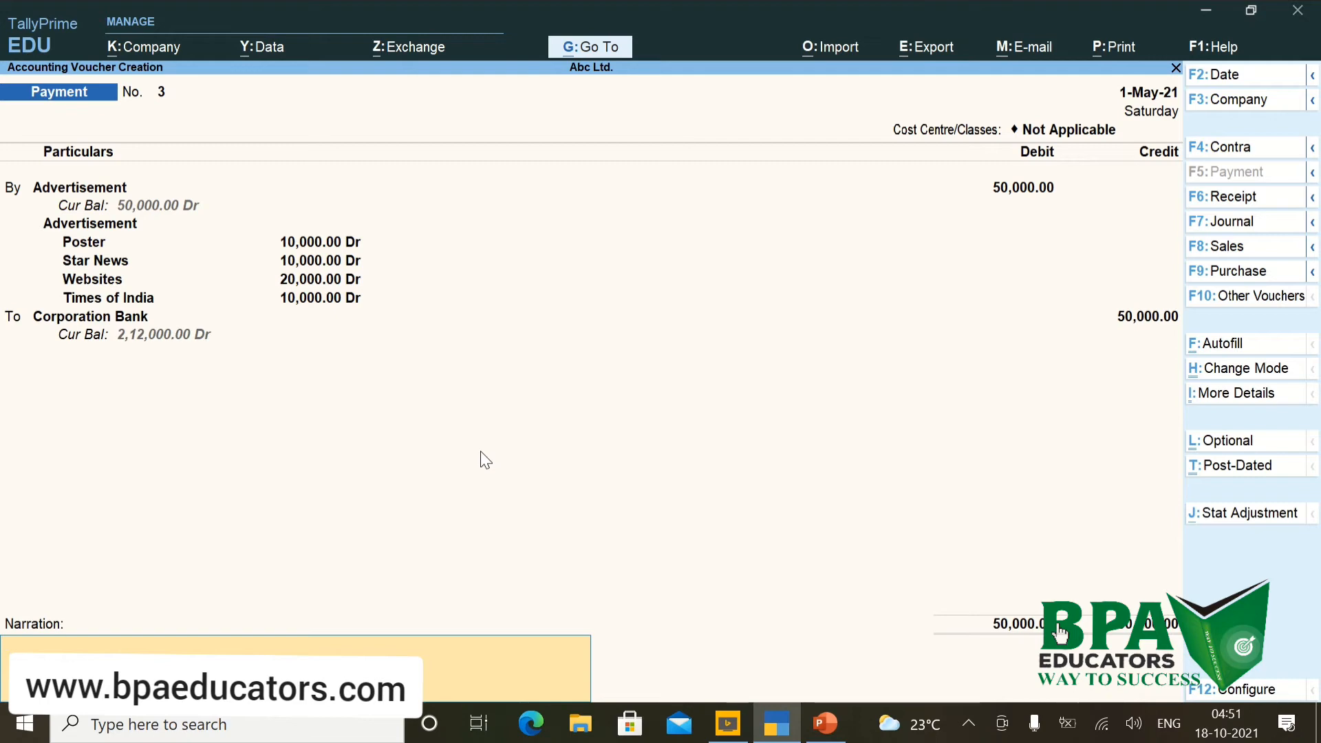
Save the payment voucher without a narration and return to the Gateway of Tally.
key(Return)
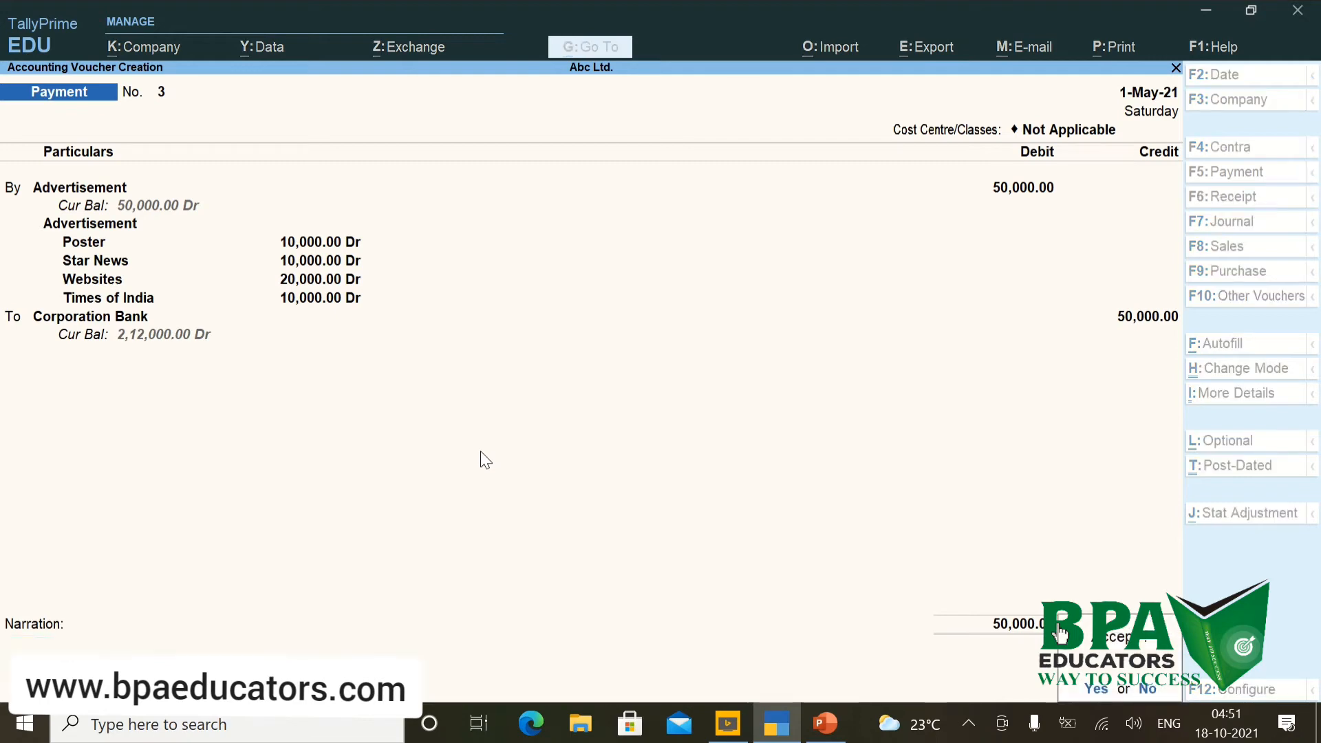
key(Return)
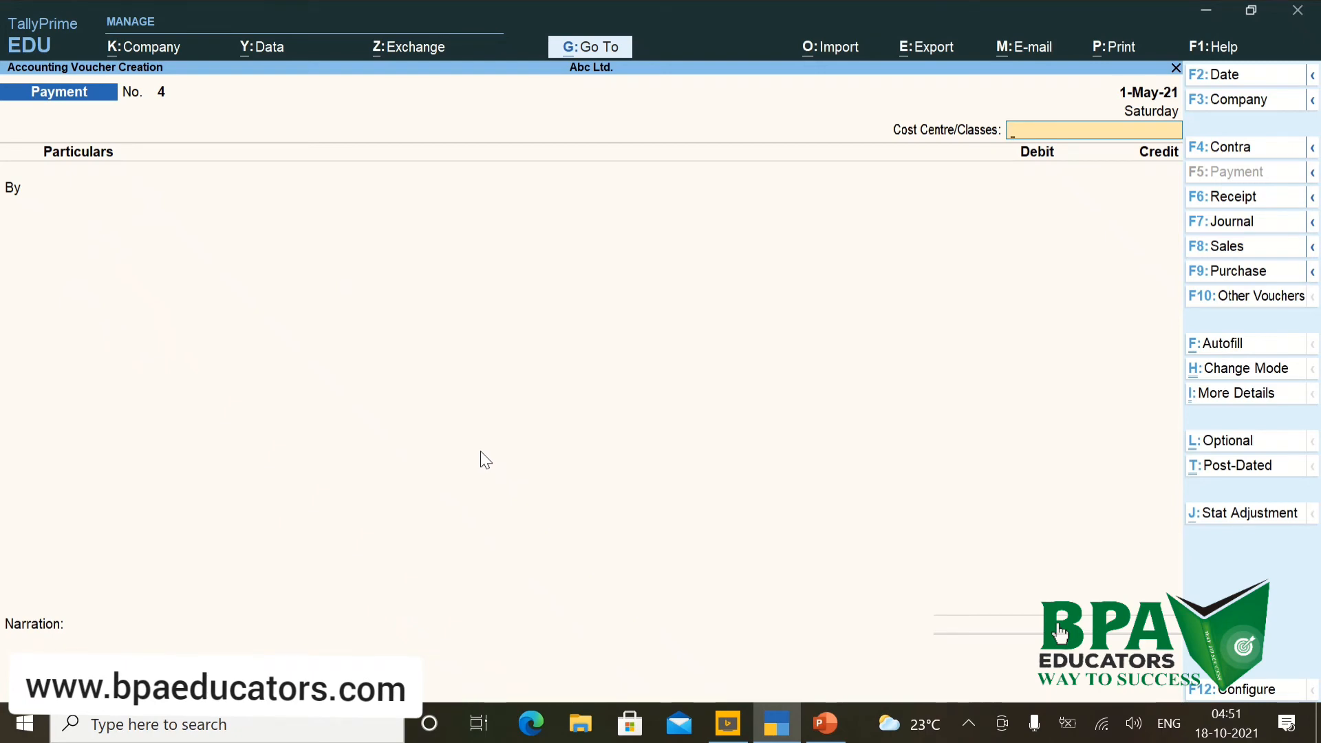
key(Escape)
key(Escape)
key(Escape)
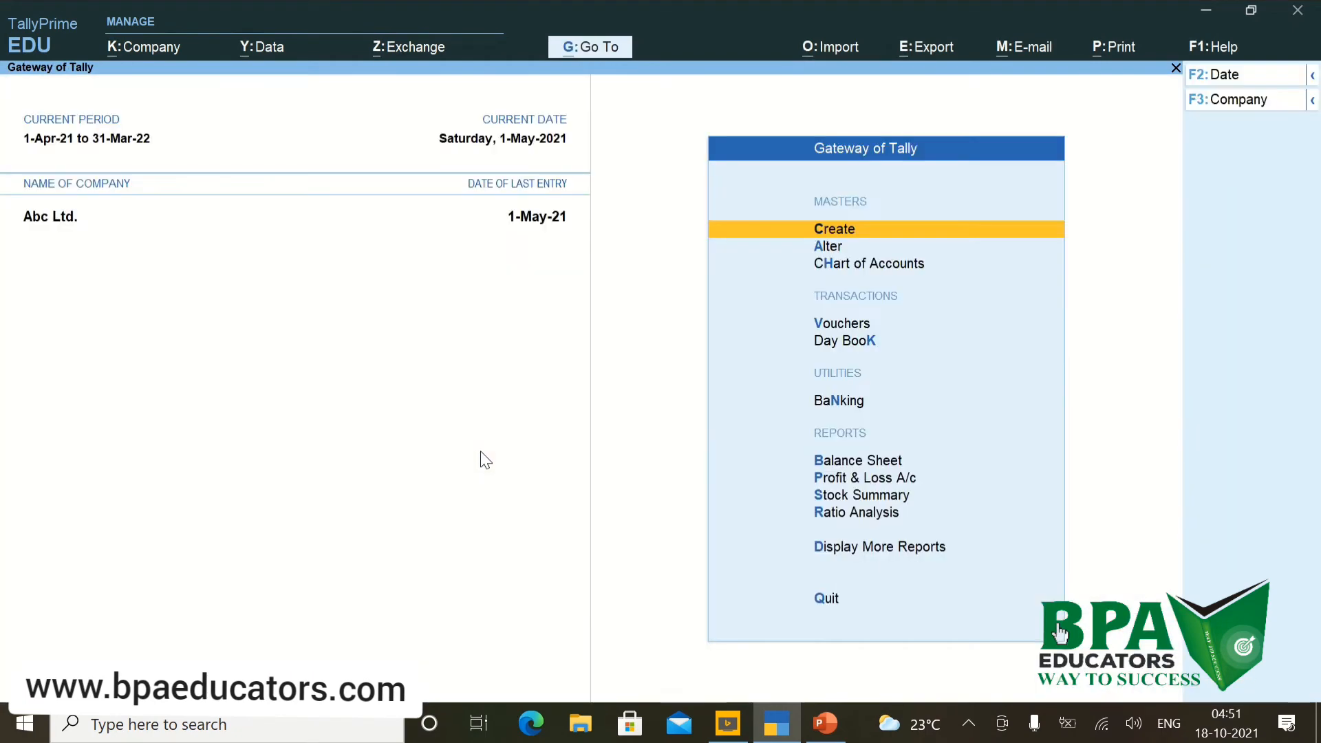
Create a cost category named Staff Salary that allocates revenue items but not non-revenue items, and return to the Gateway of Tally.
key(Return)
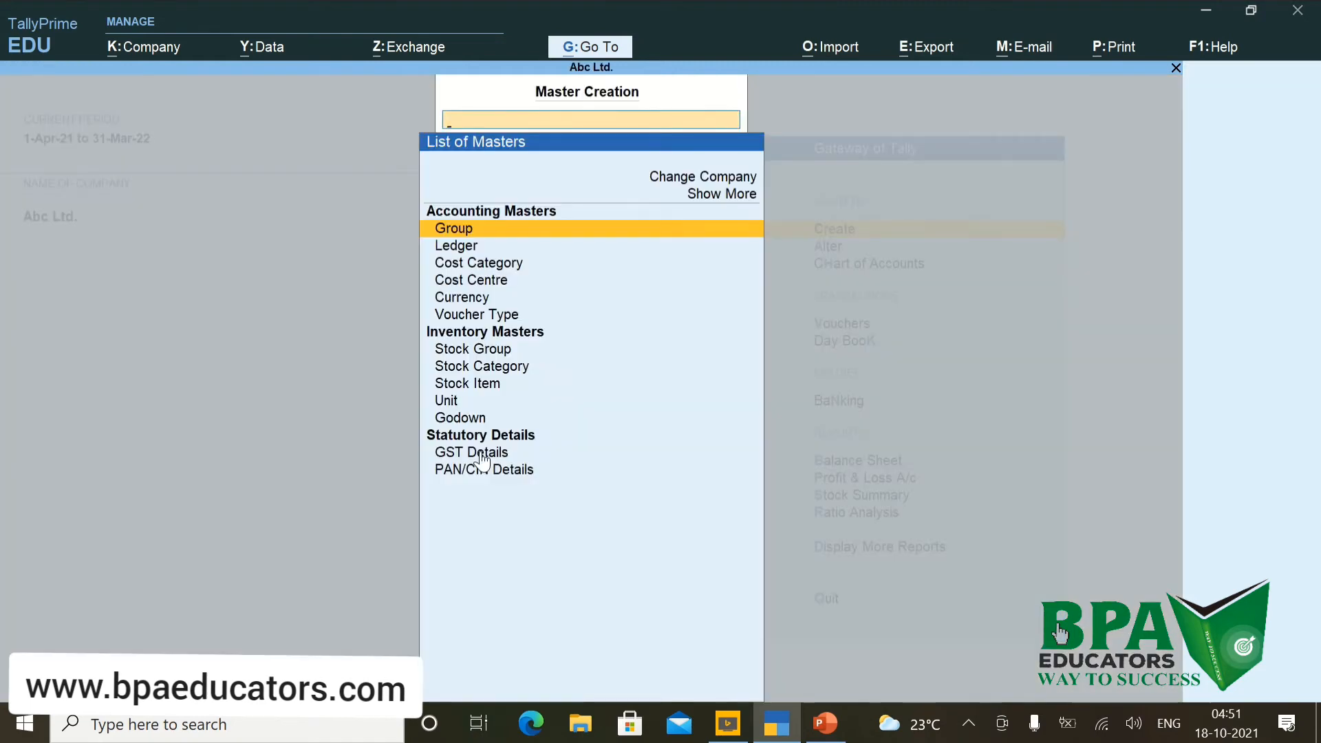
key(Down)
key(Down)
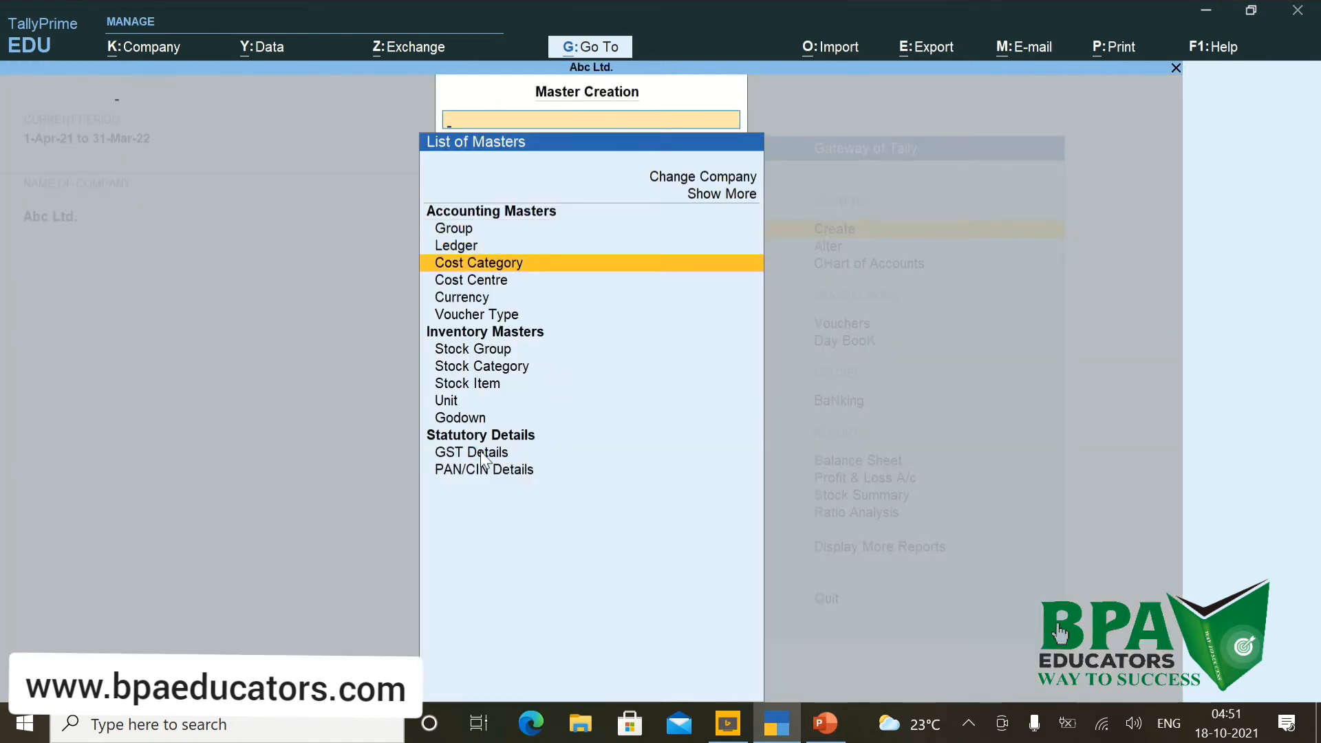
key(Return)
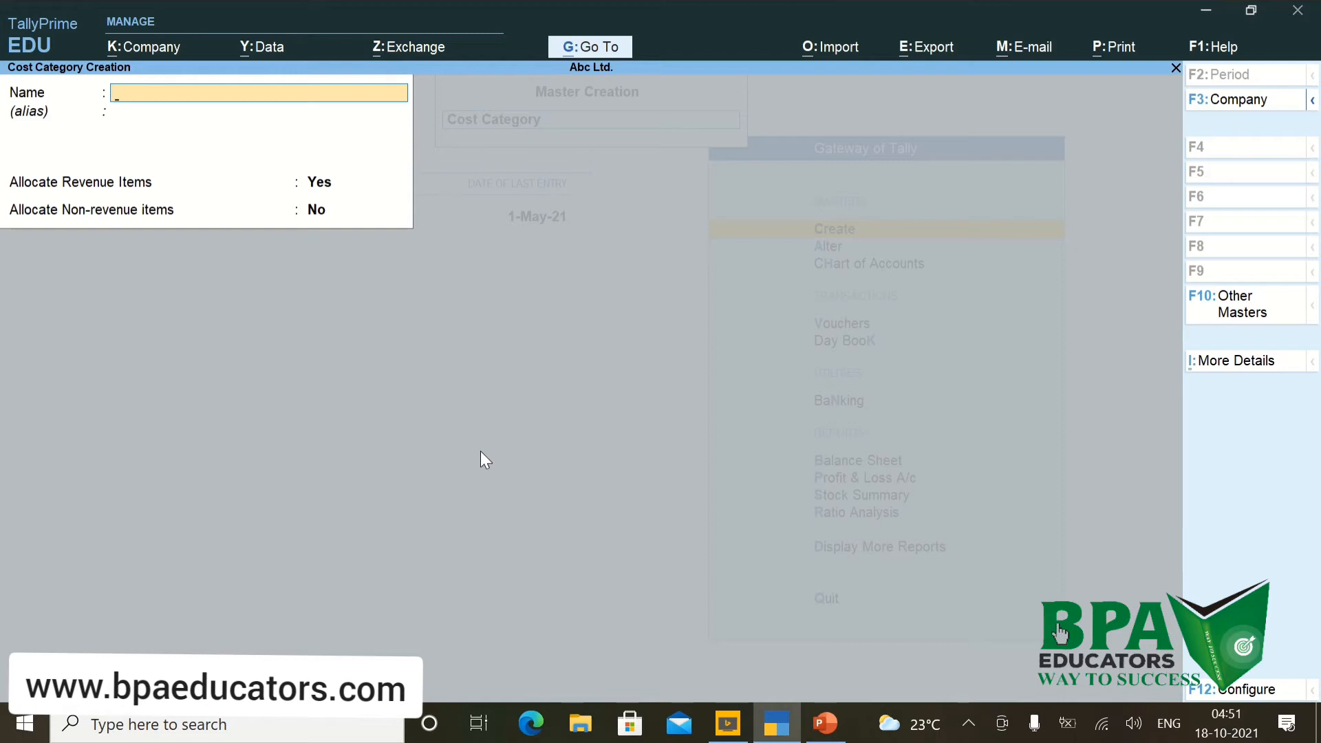
text(Staff Salary)
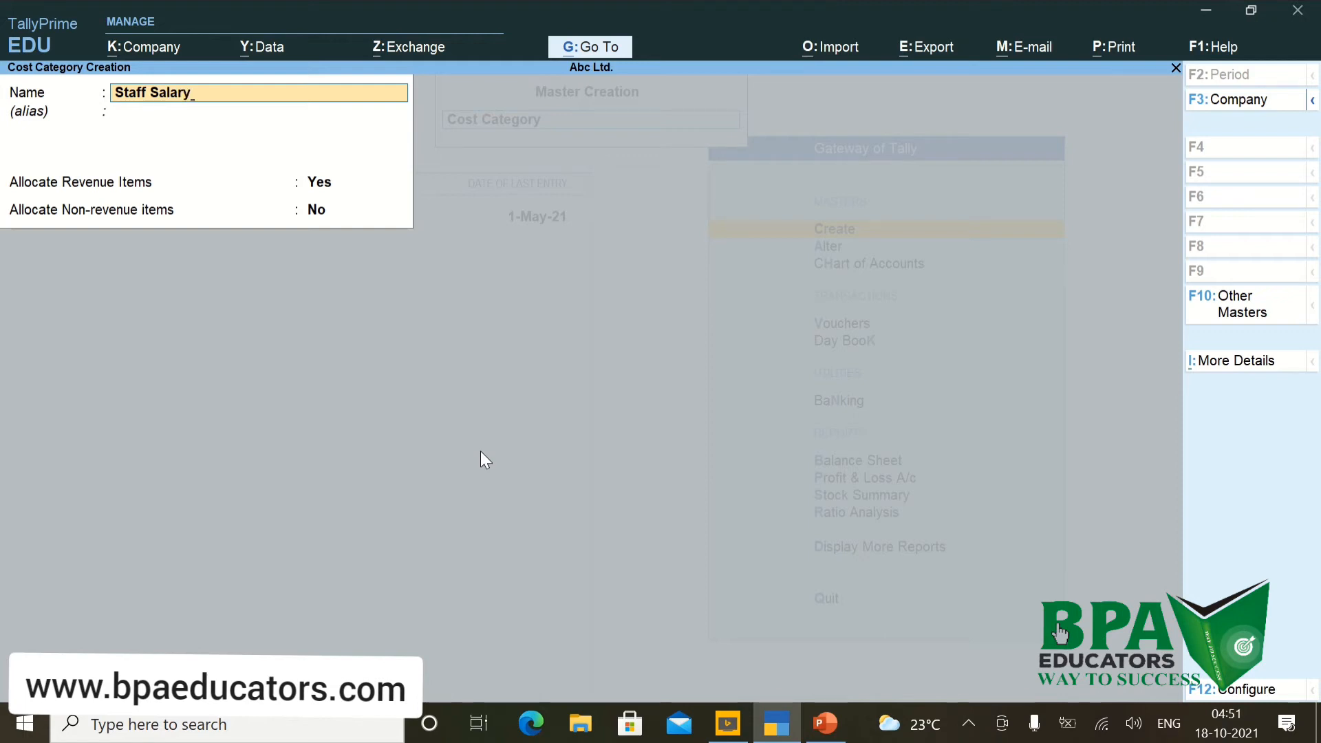
key(Return)
key(Return)
key(Return)
key(Return)
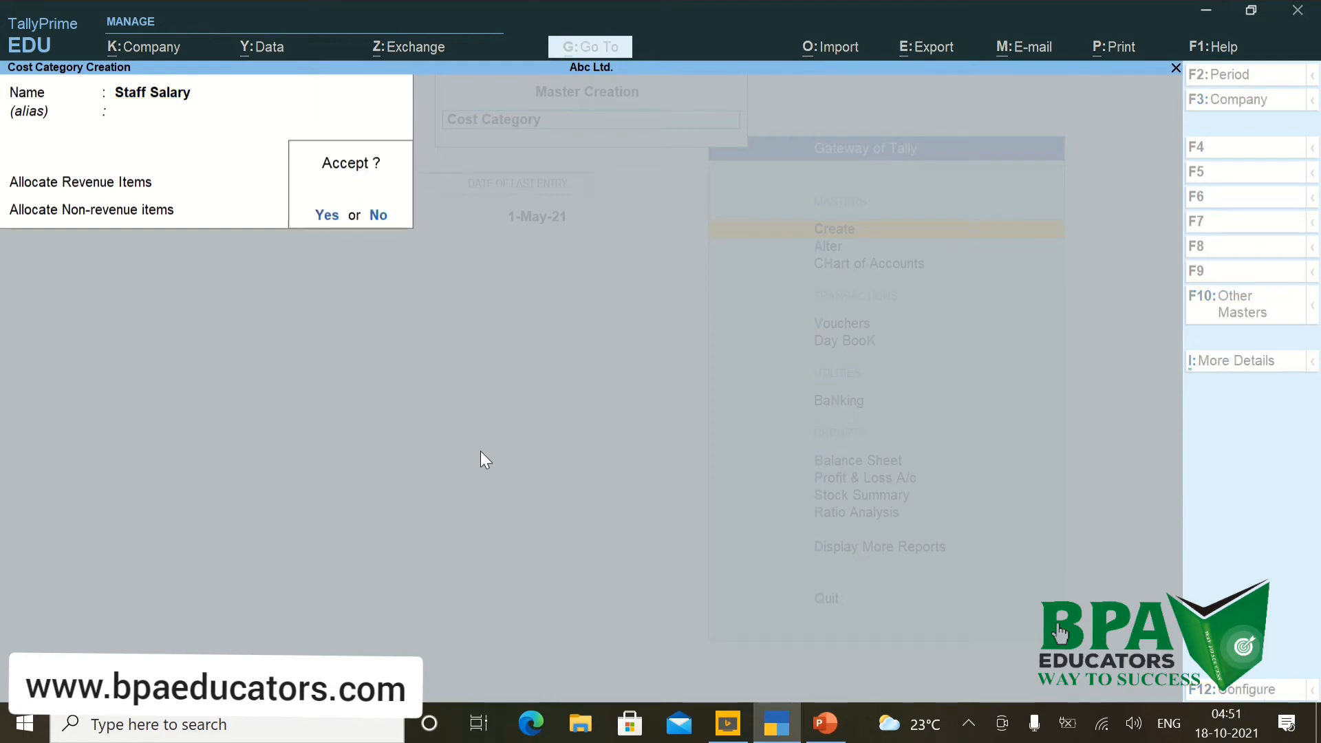
key(Return)
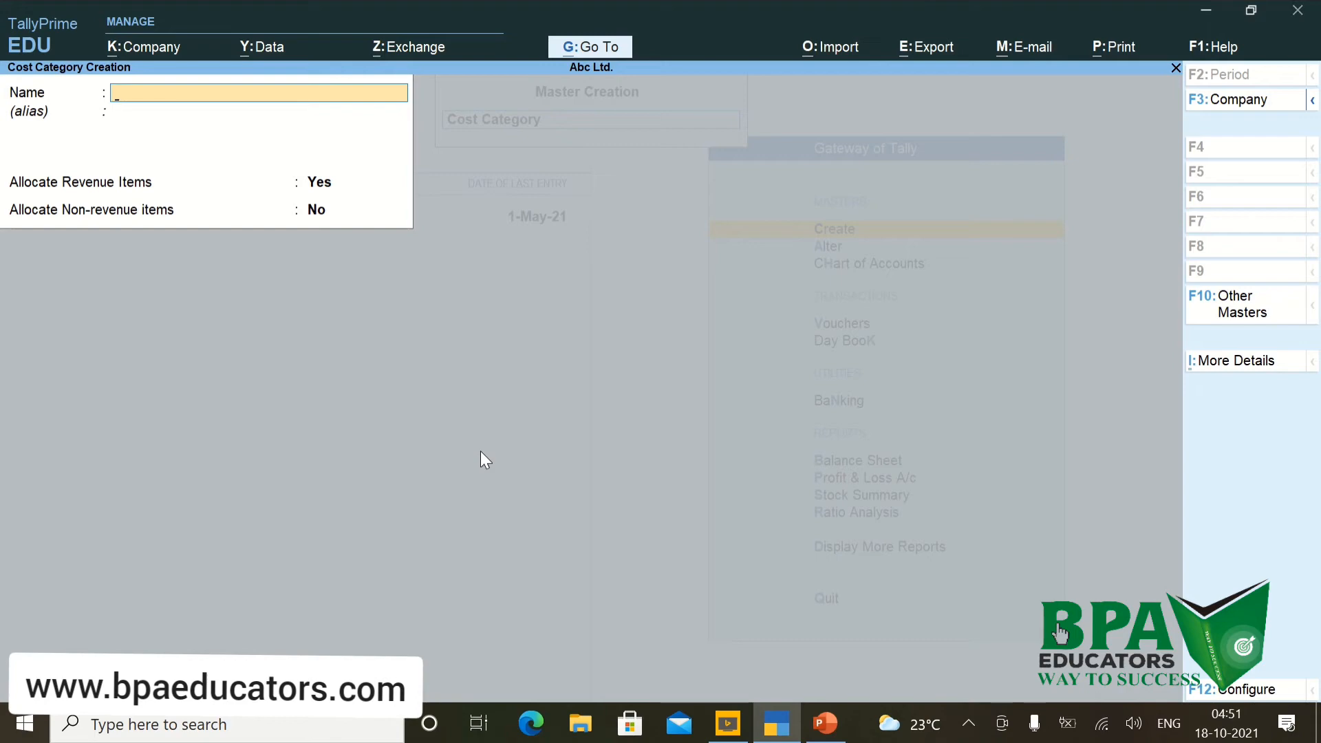
key(Escape)
key(Return)
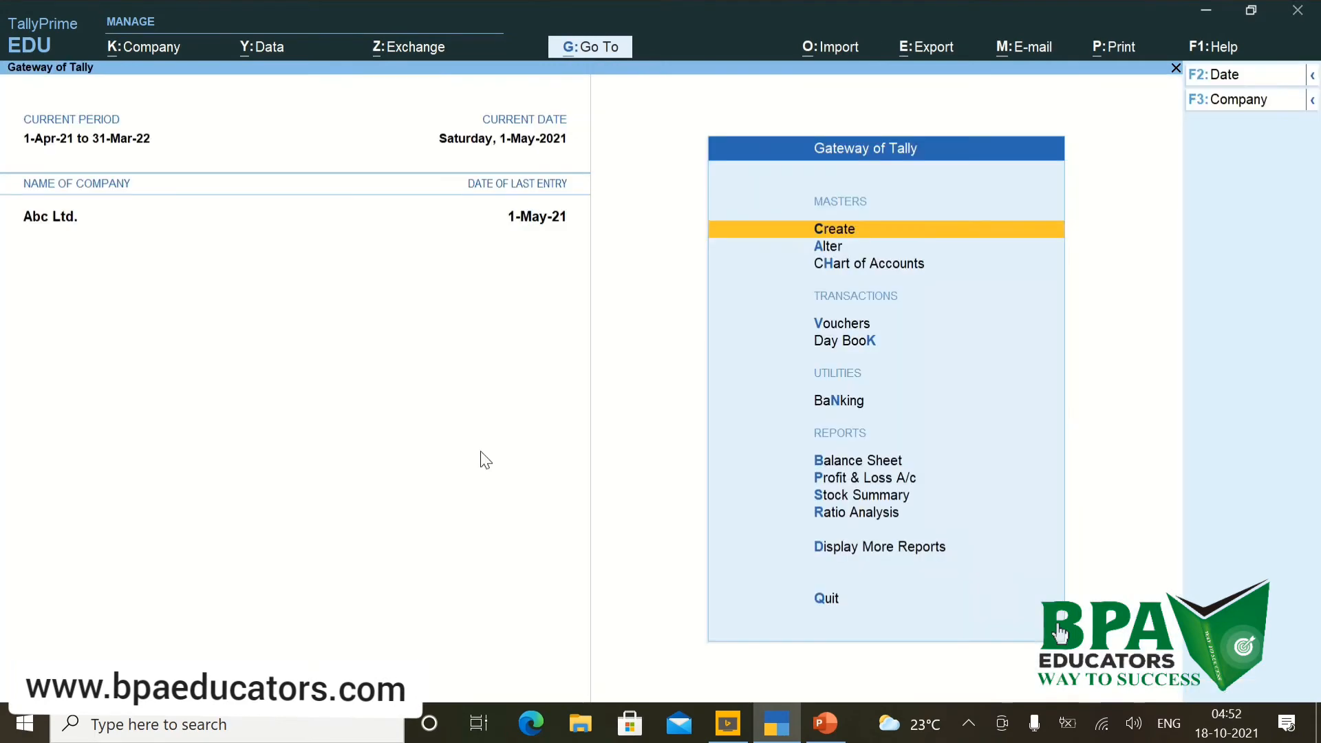
Expand the list of masters to be created and open Cost Centre Class creation.
key(Return)
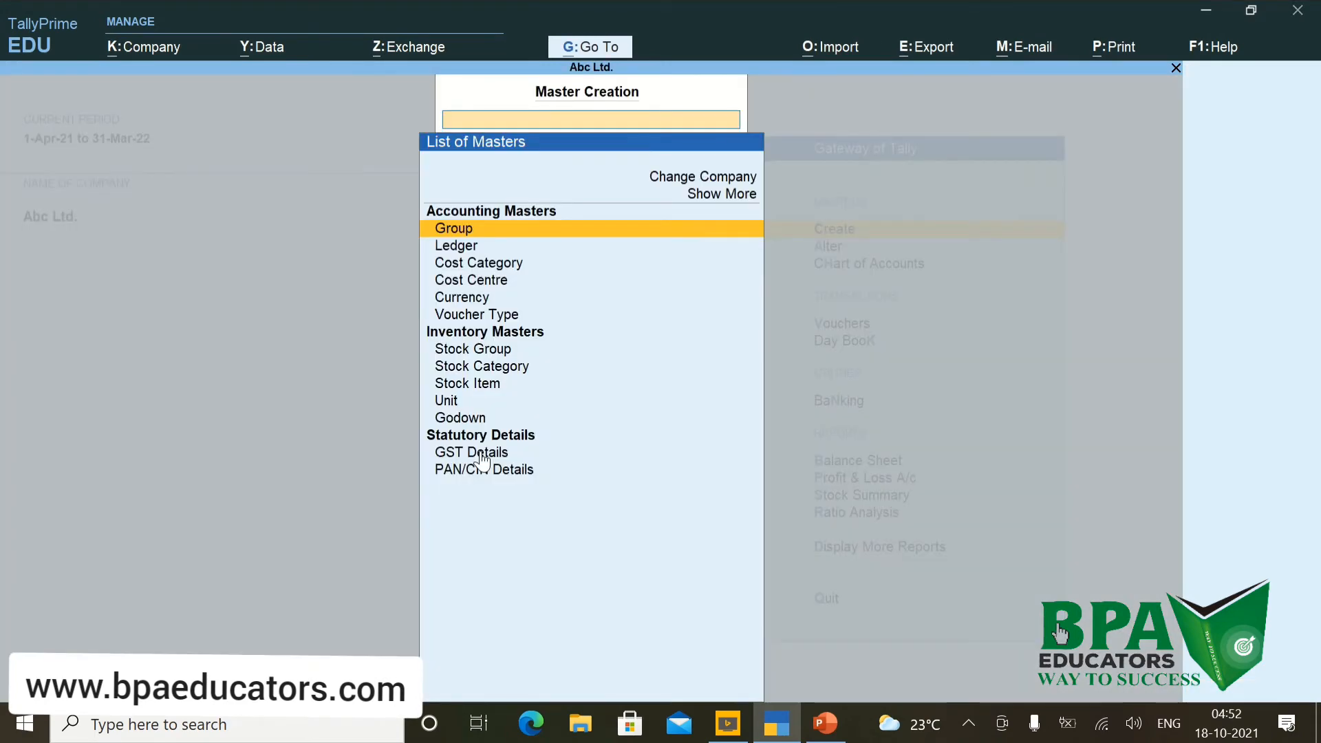
key(Up)
key(Up)
key(Return)
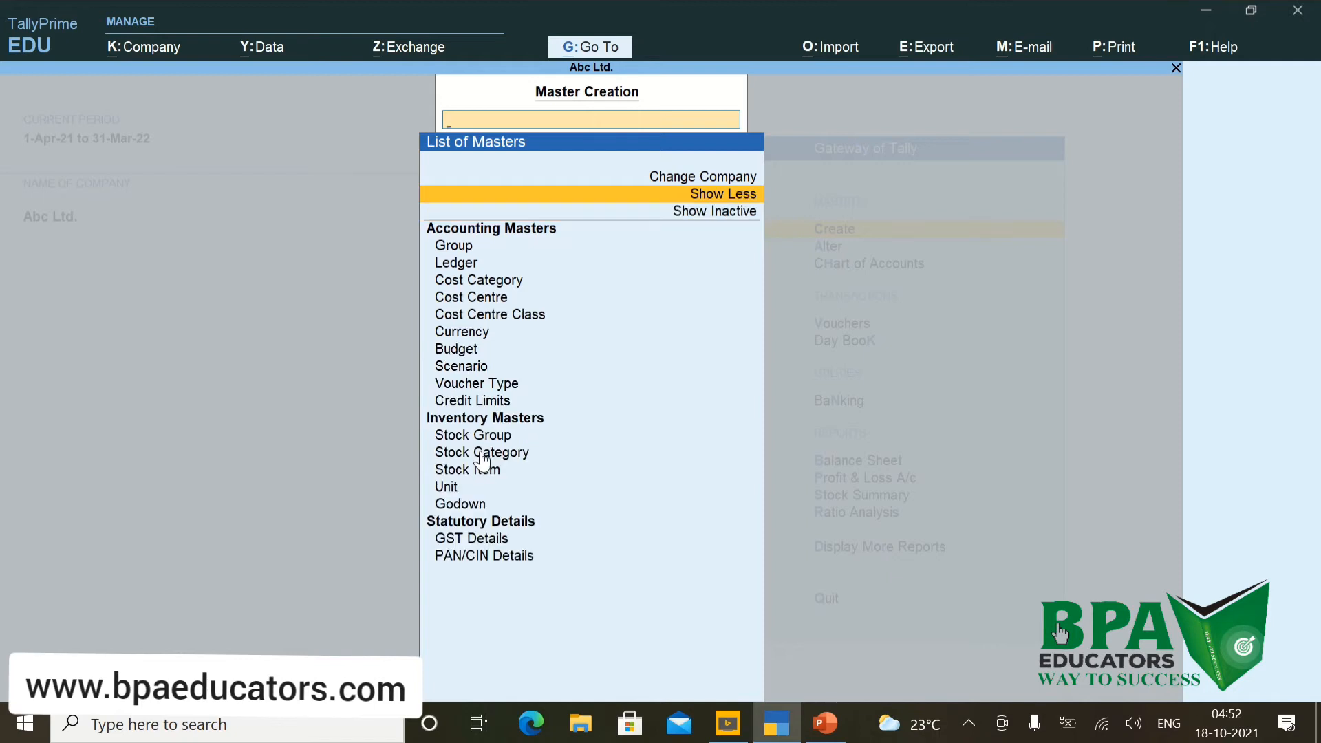
key(Down)
key(Down)
key(Down)
key(Down)
key(Down)
key(Down)
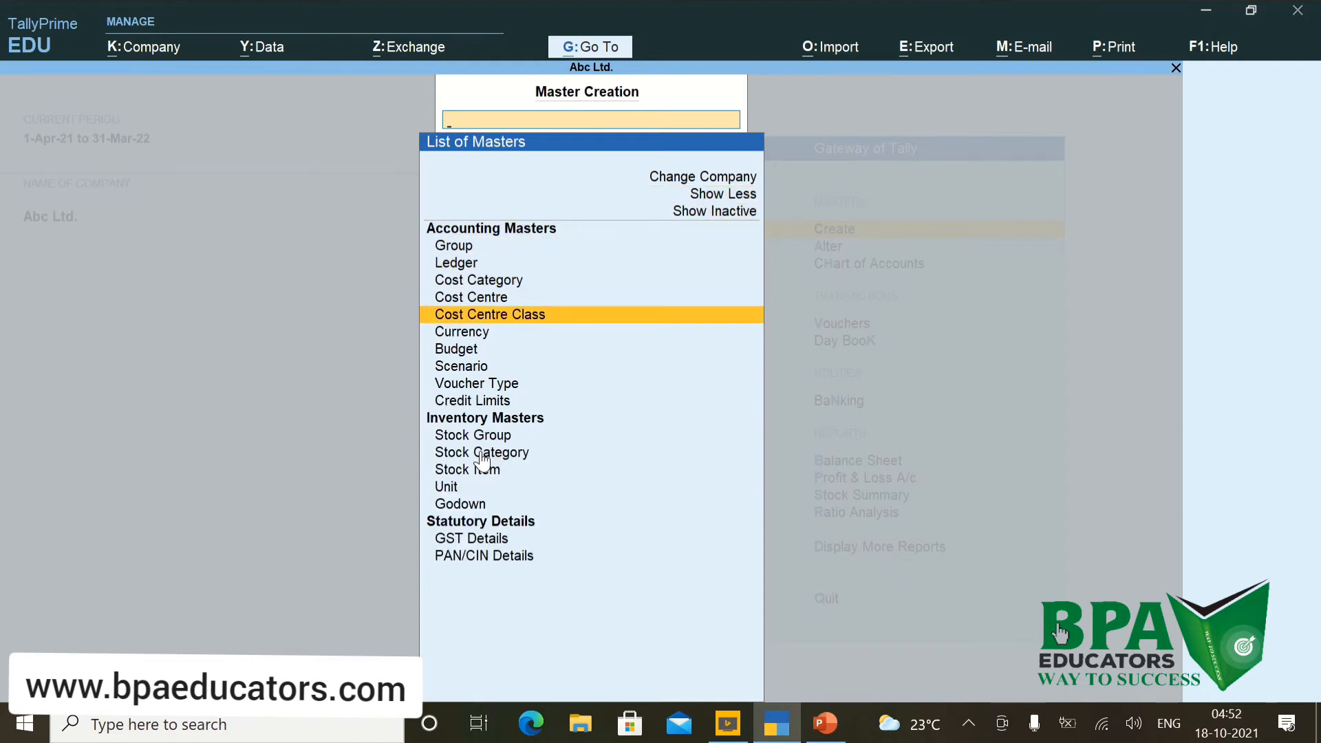
key(Return)
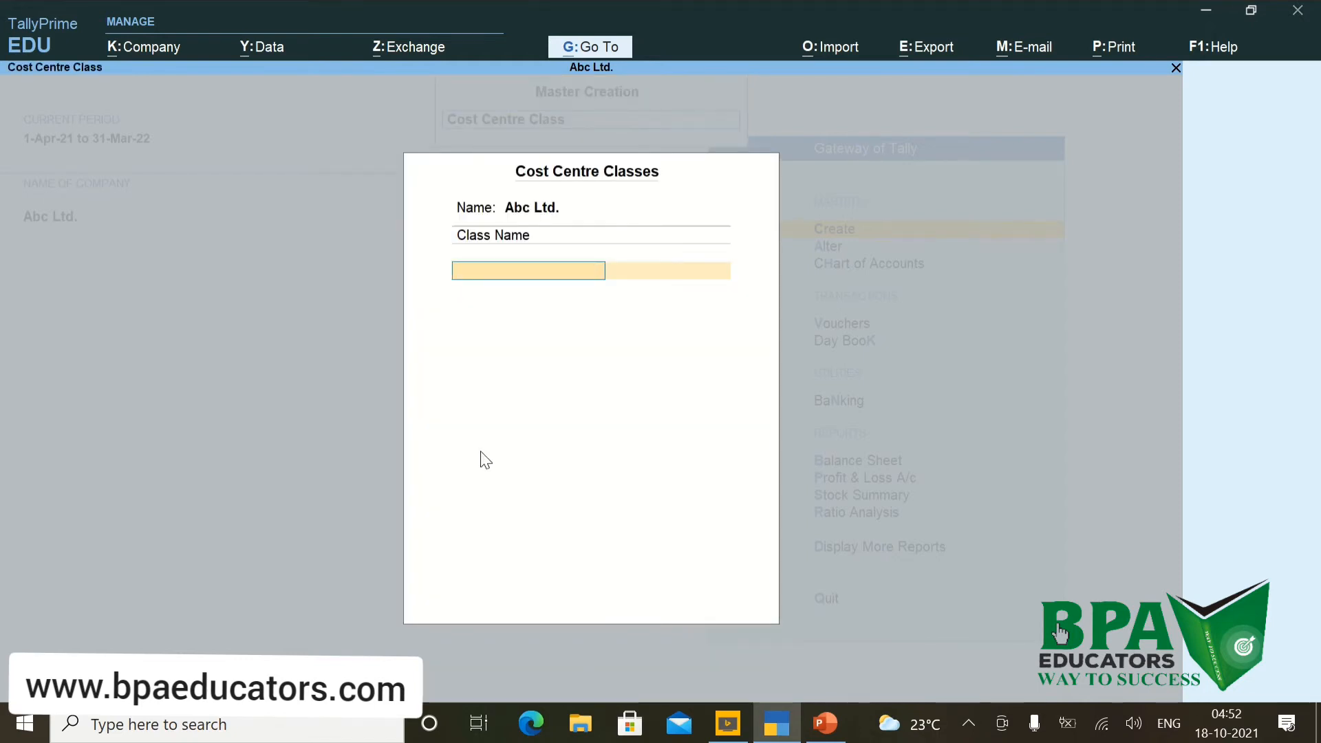
Name the cost centre class Staff Salary and assign it the Staff Salary cost category.
text(Stag)
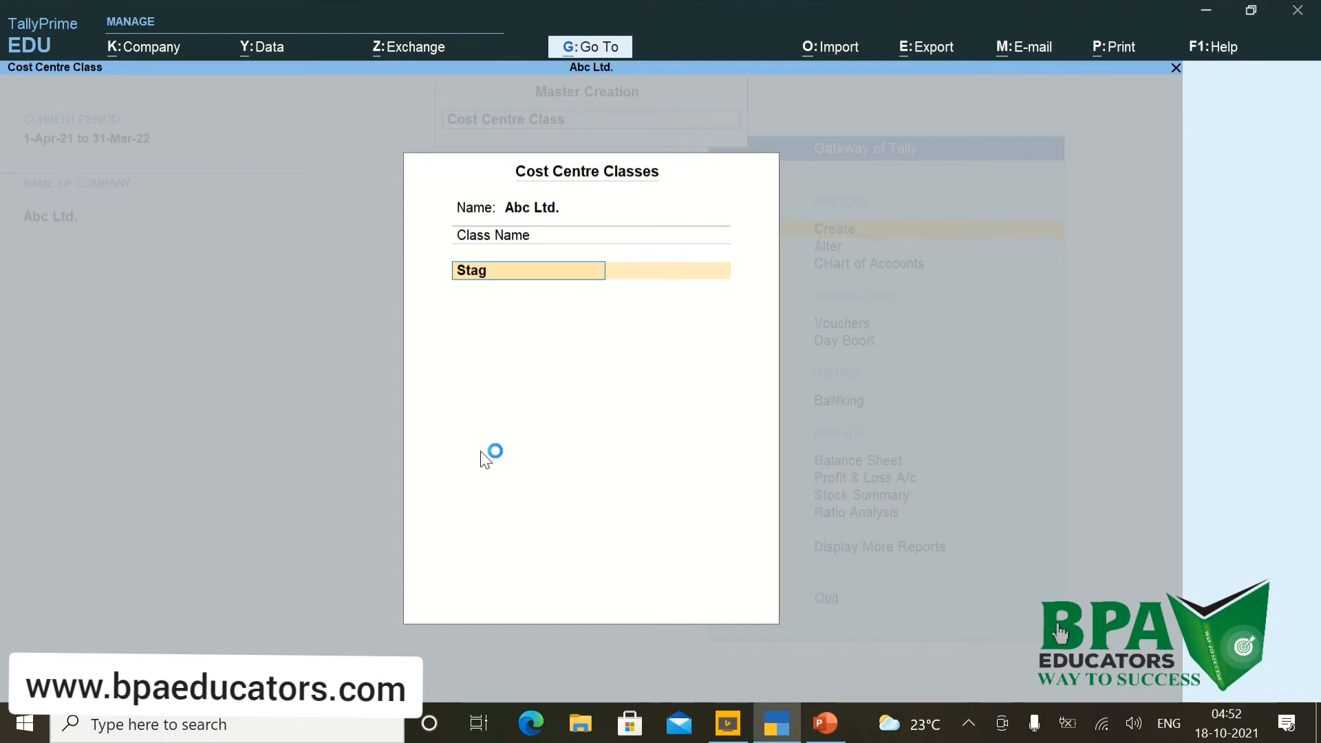
key(BackSpace)
text(ff Sal)
text(ary)
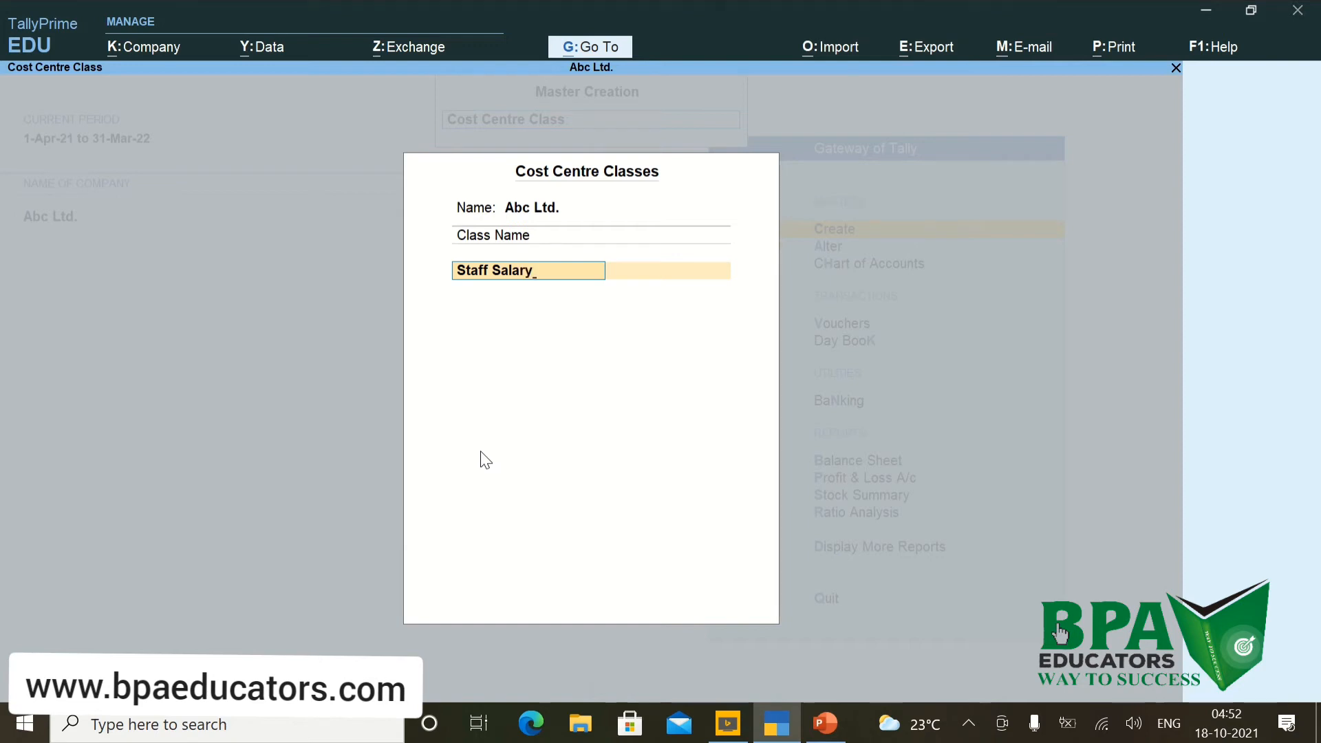
key(Return)
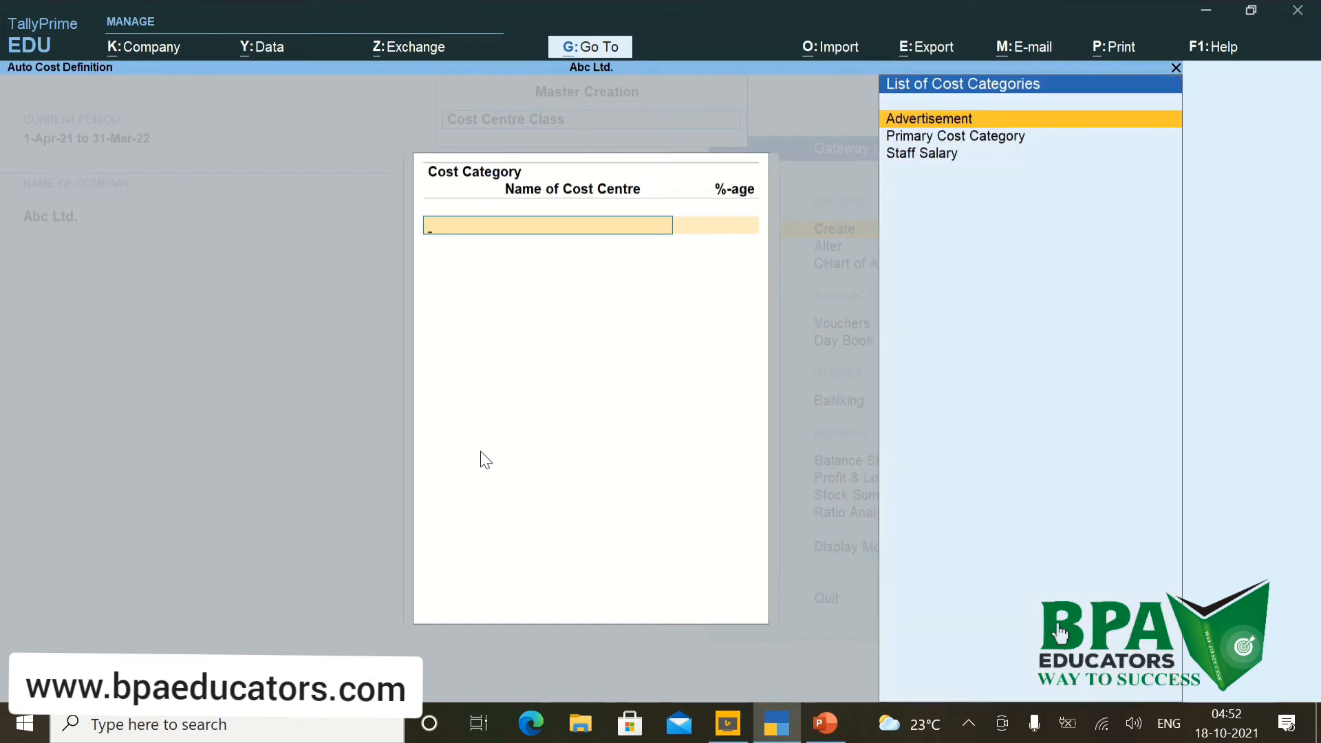
key(Down)
key(Down)
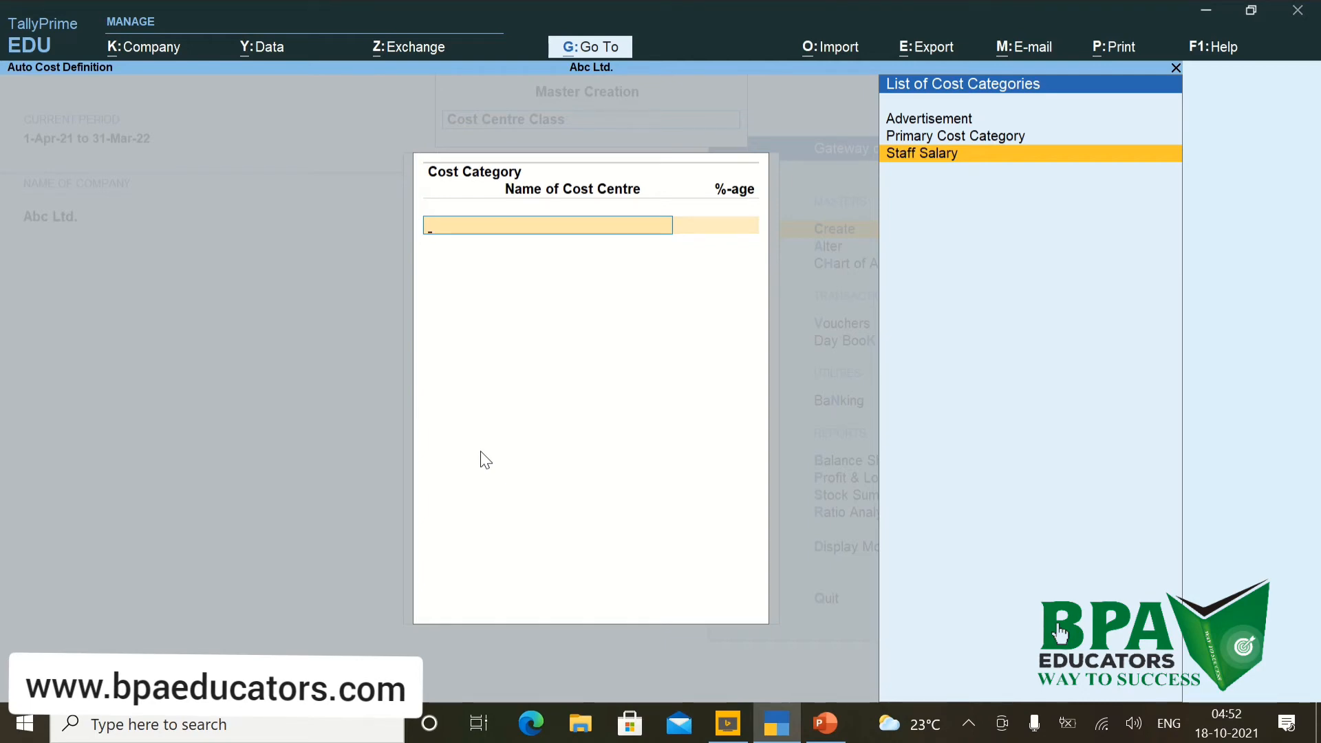
key(Return)
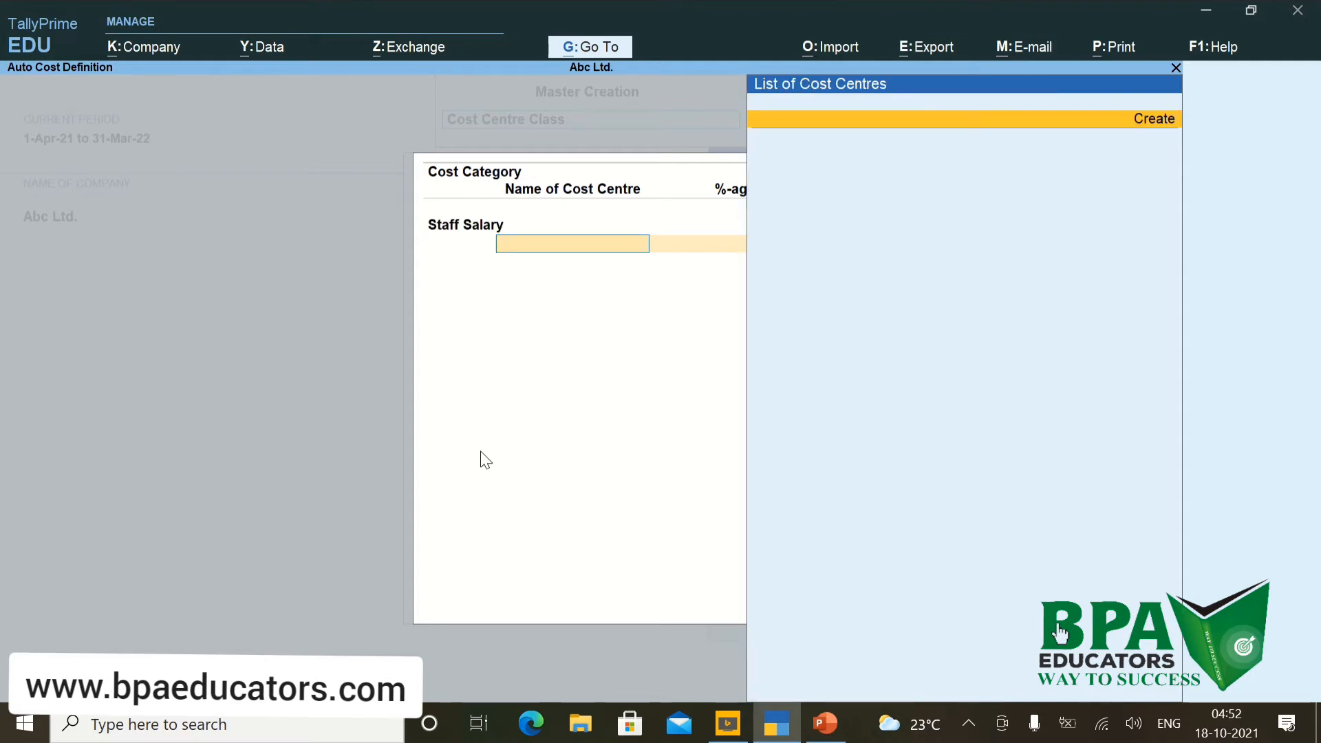
Create a primary cost centre with the first employee's name in the Staff Salary category and allocate 50% to it.
key(Return)
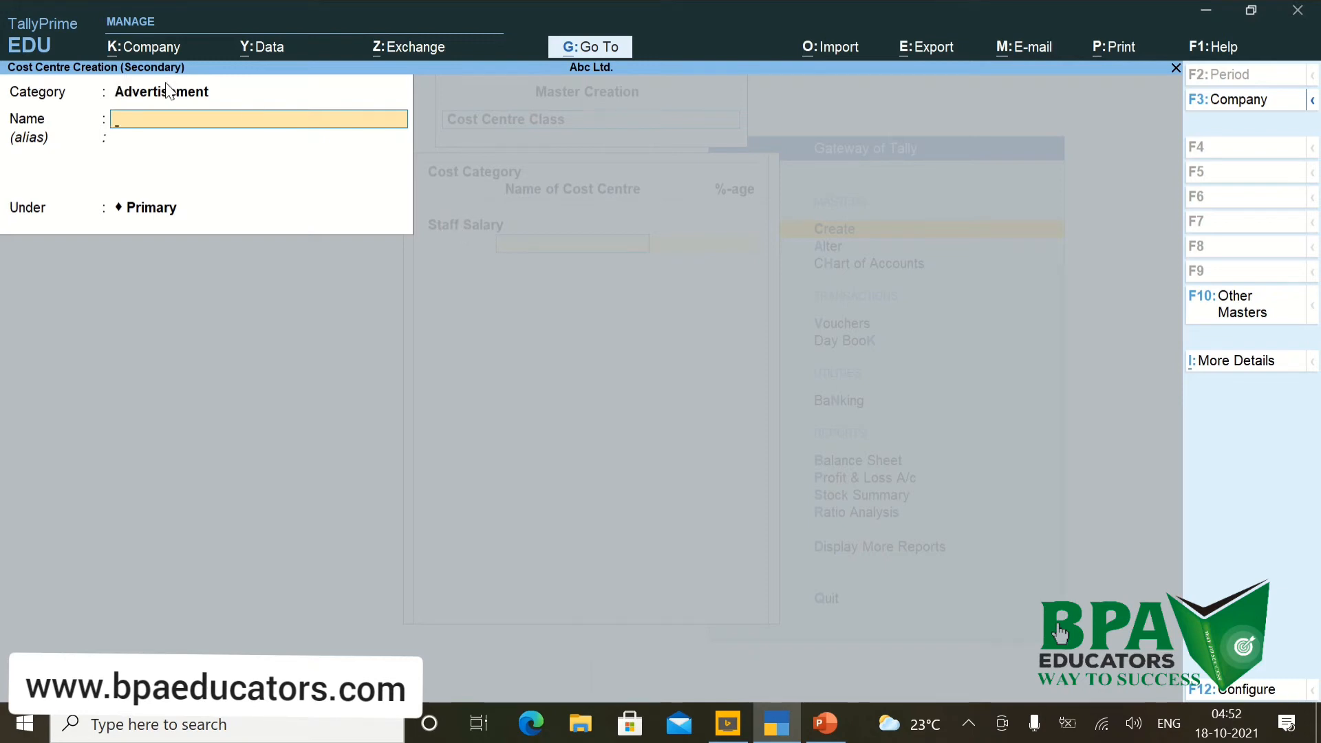
click(125, 96)
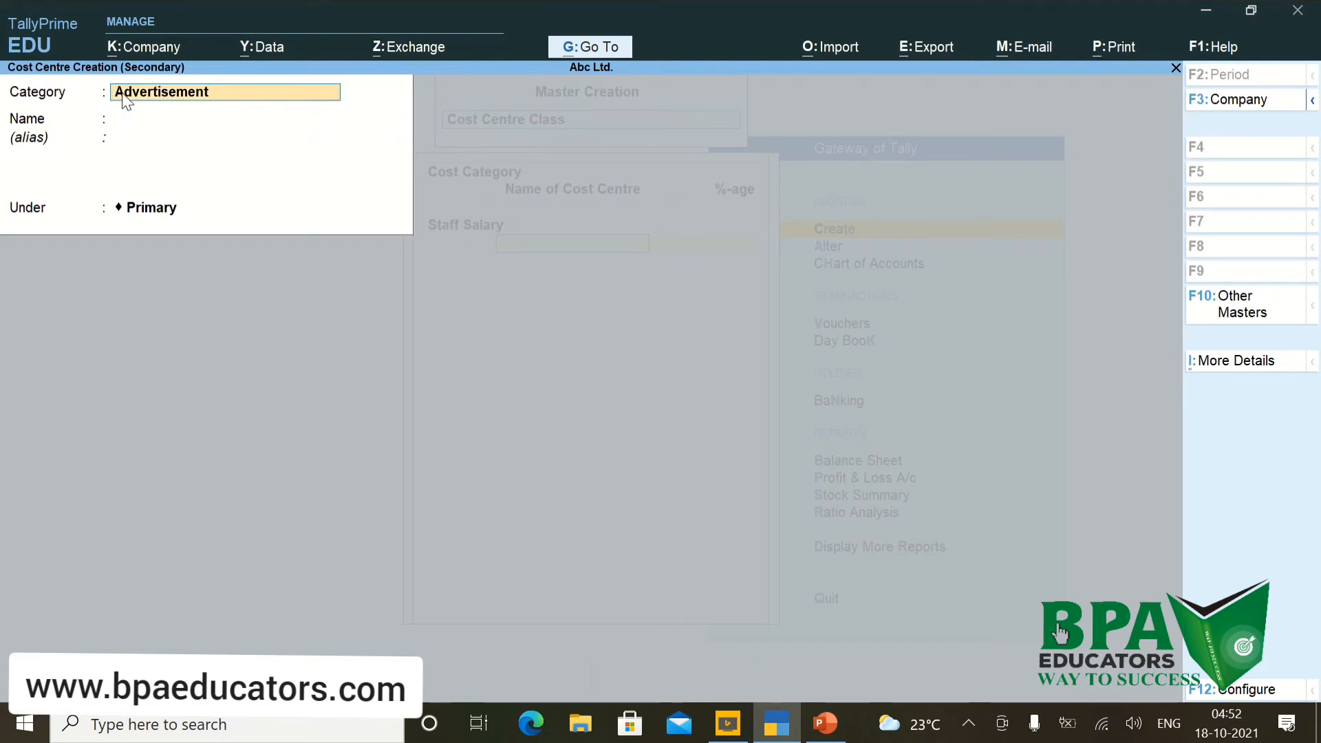
text(S)
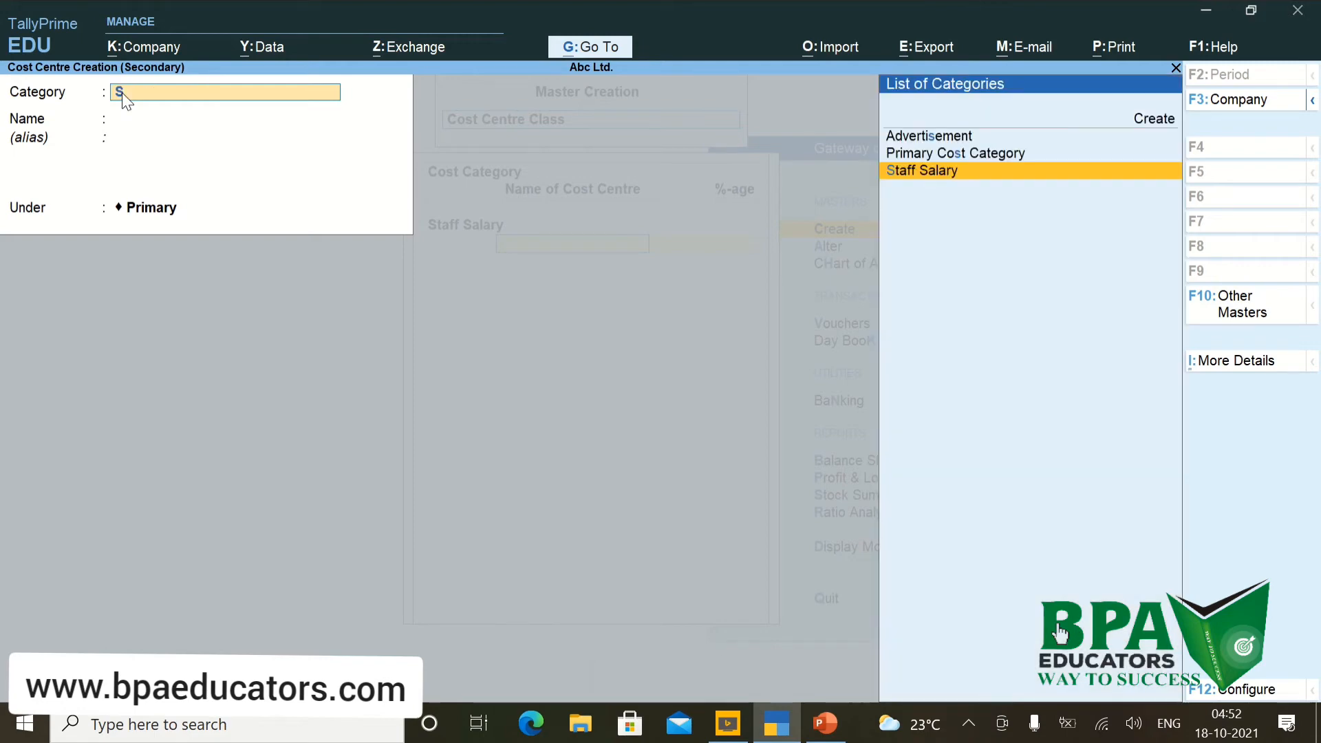
key(Return)
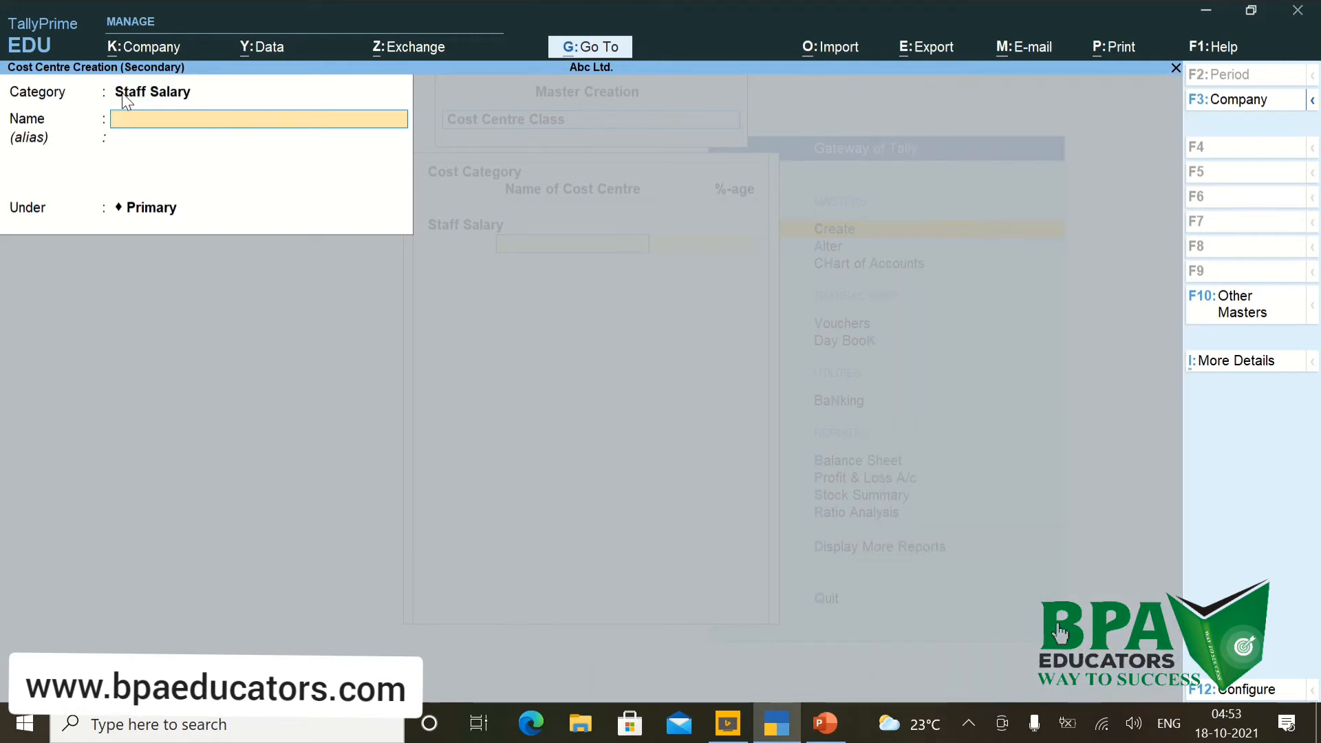
text(Ab)
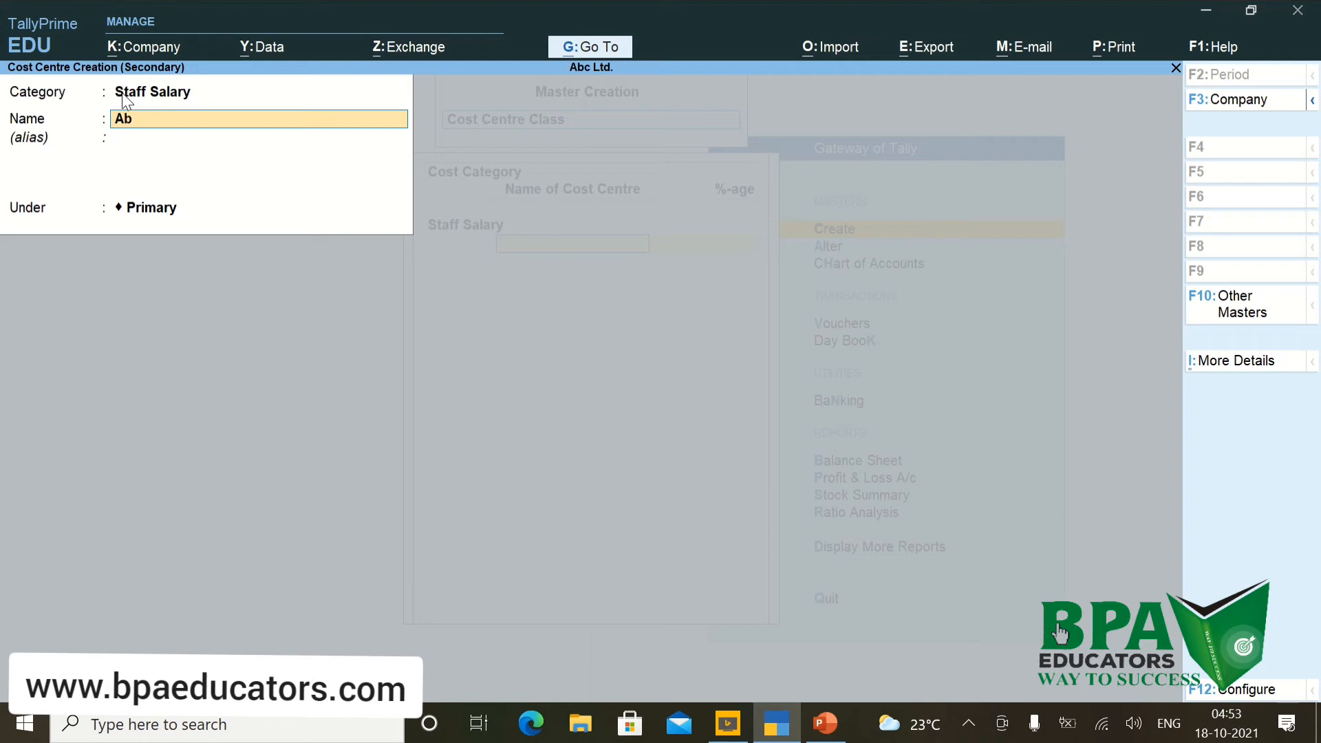
text(hishek)
key(Return)
key(Return)
key(Return)
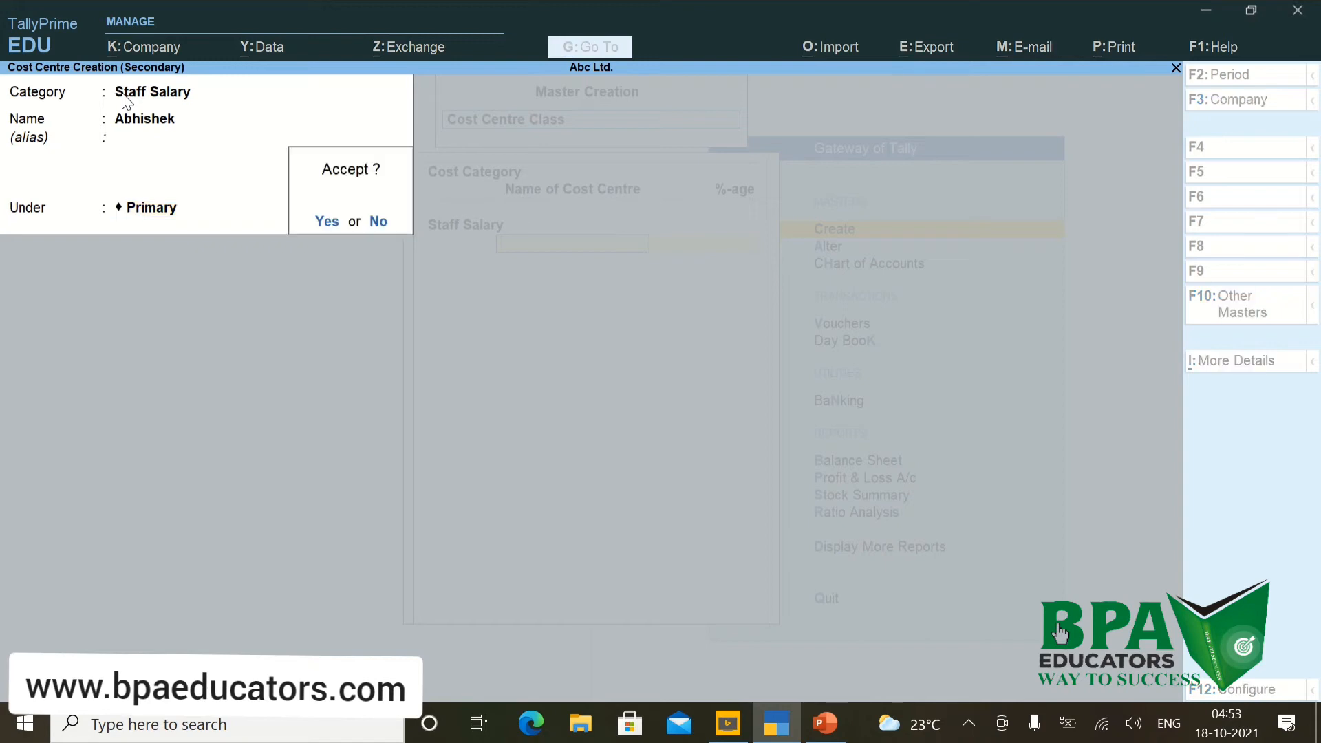
key(Return)
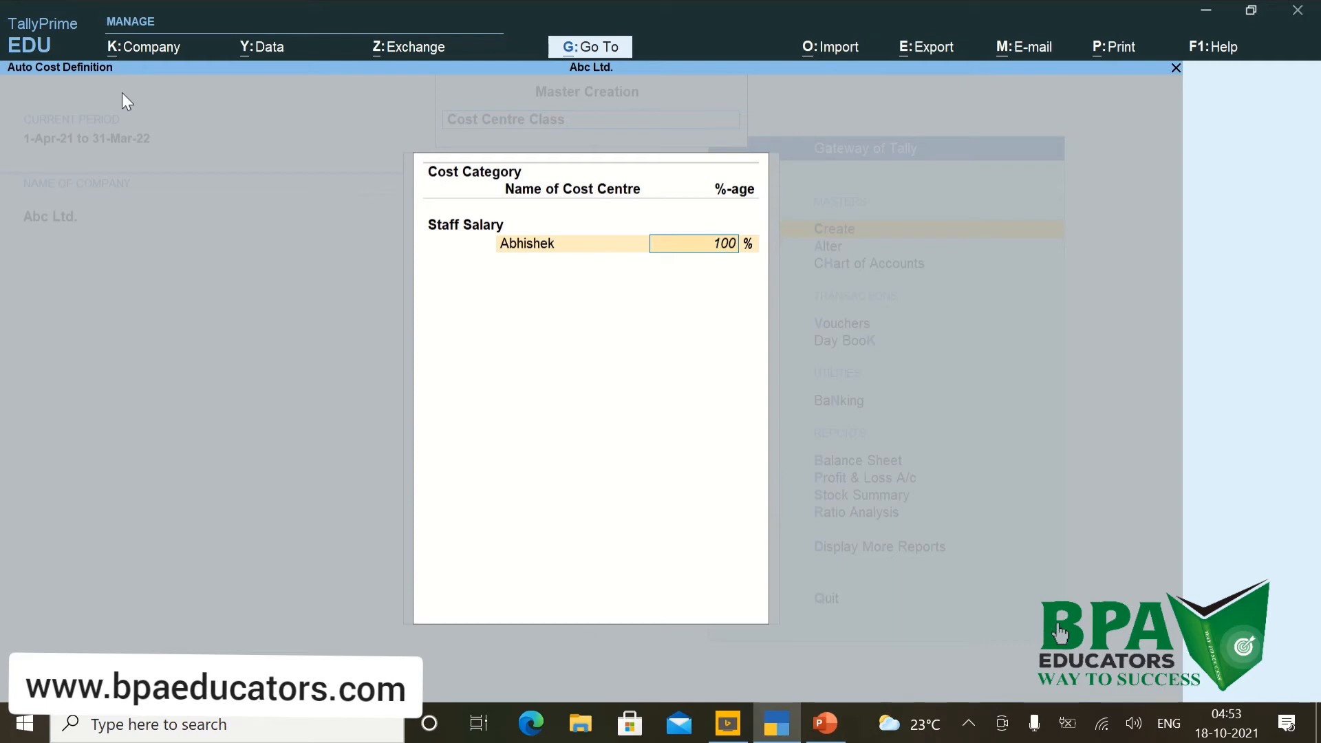
text(50)
key(Return)
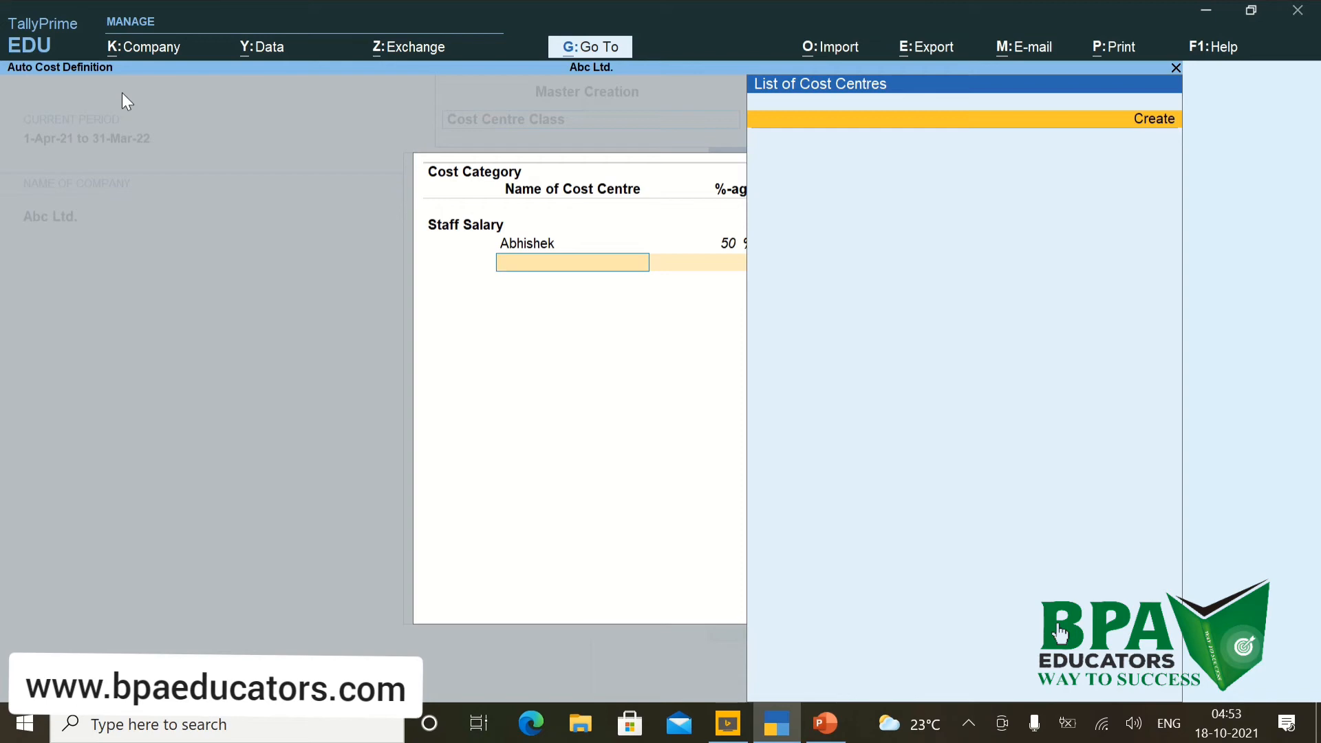
Create a primary cost centre with the second employee's name in the Staff Salary category and allocate 40% to it.
key(Return)
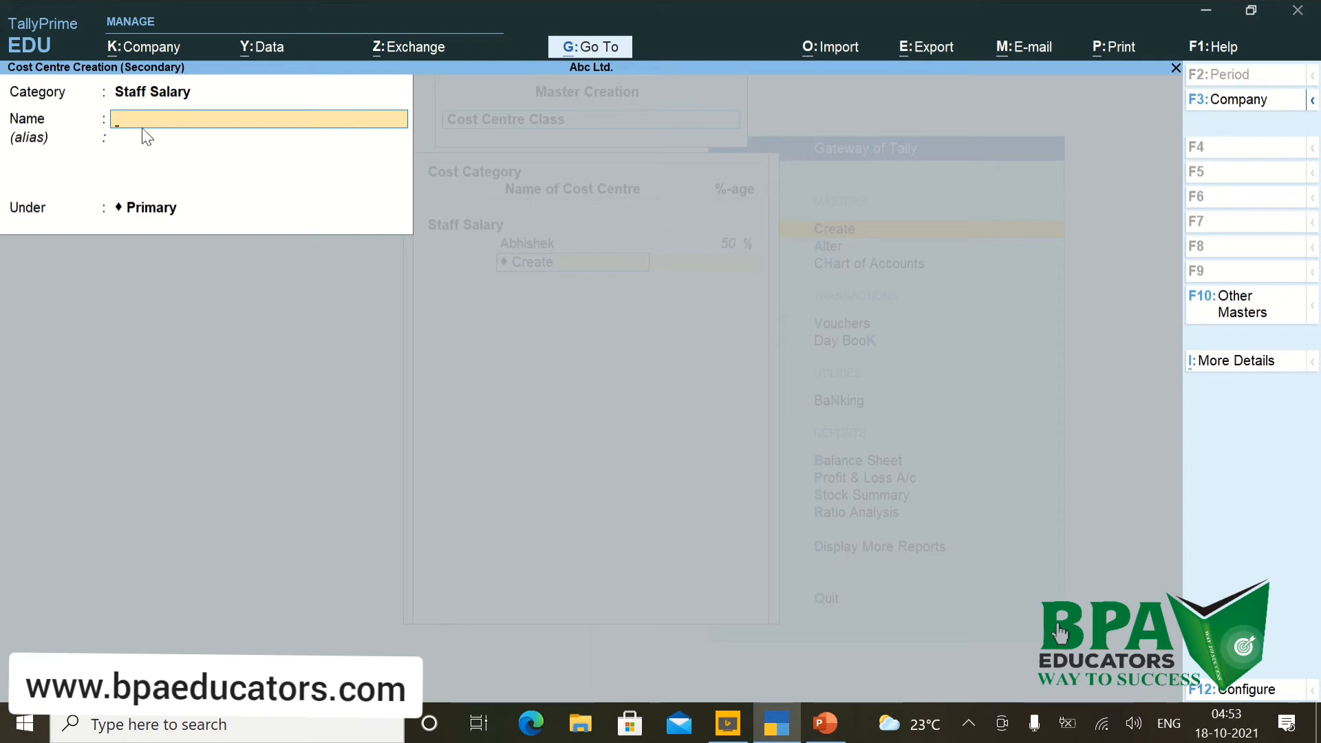
text(Veena)
key(Return)
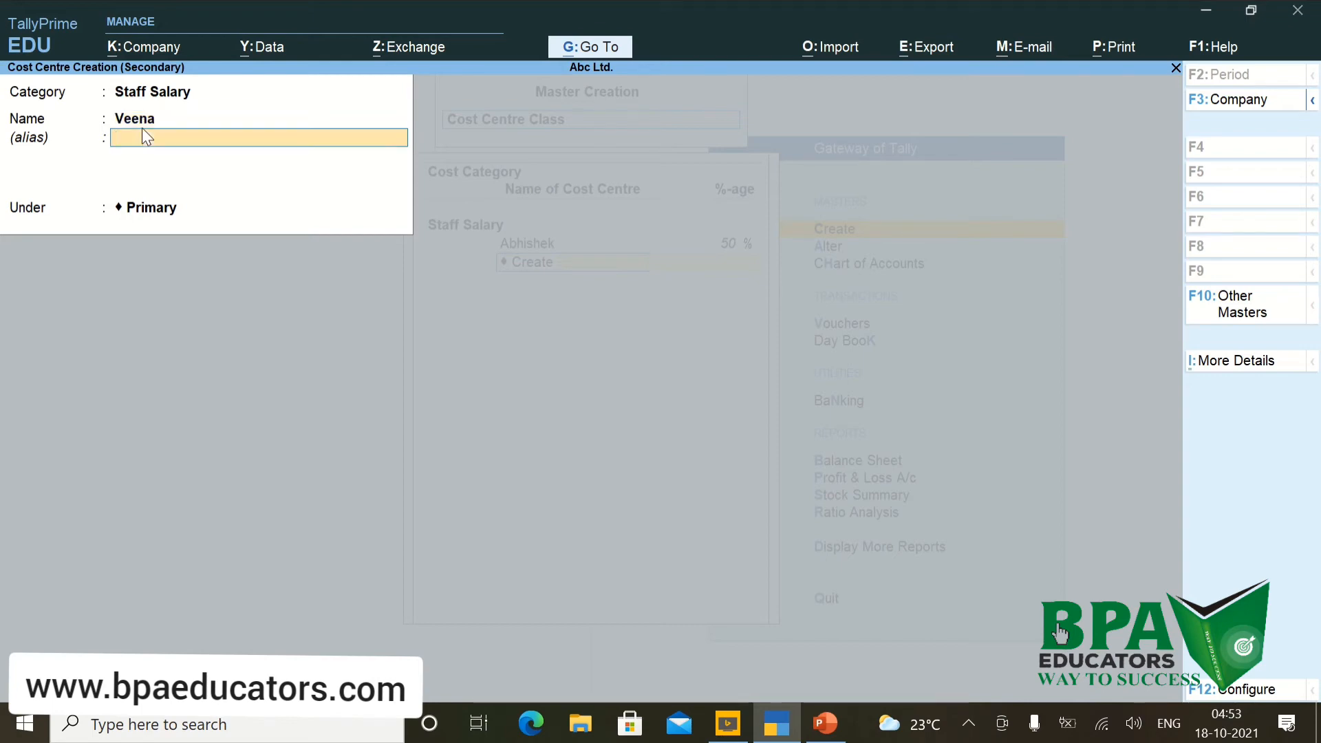
key(Return)
key(Return)
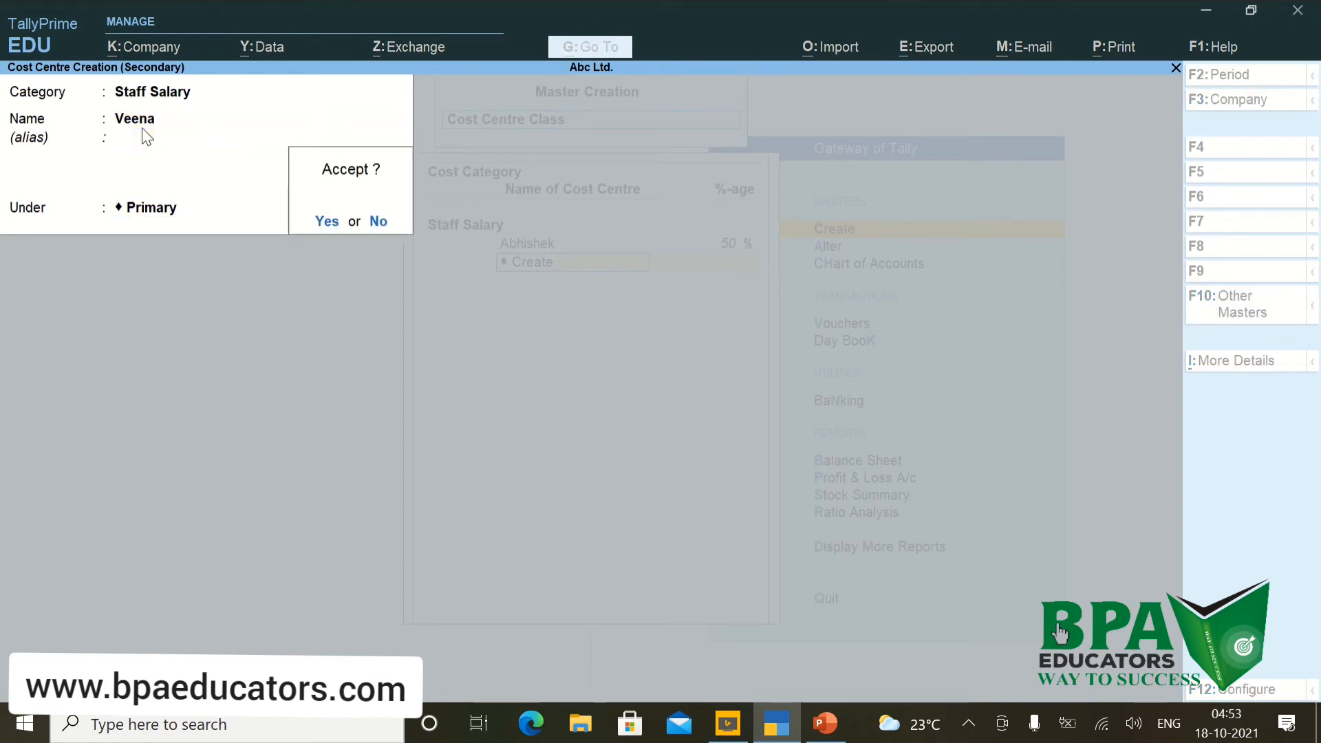
key(Return)
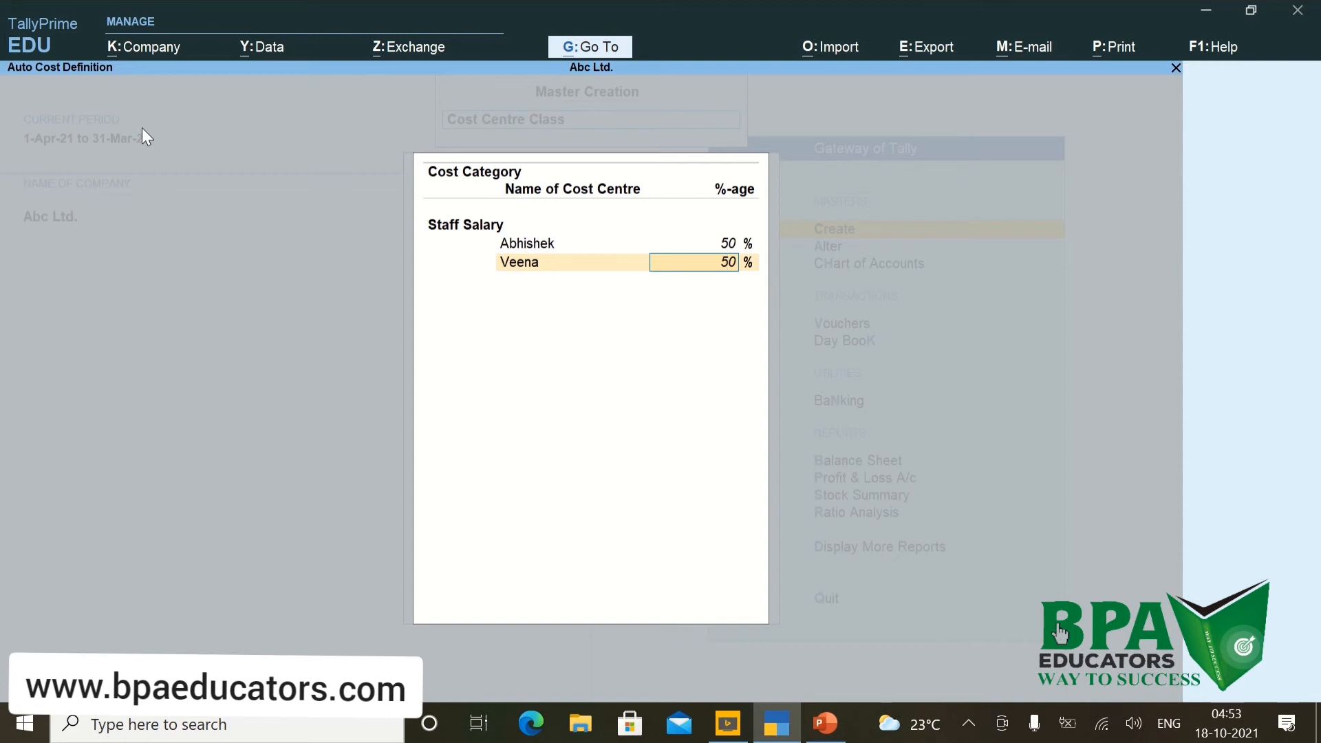
text(40)
key(Return)
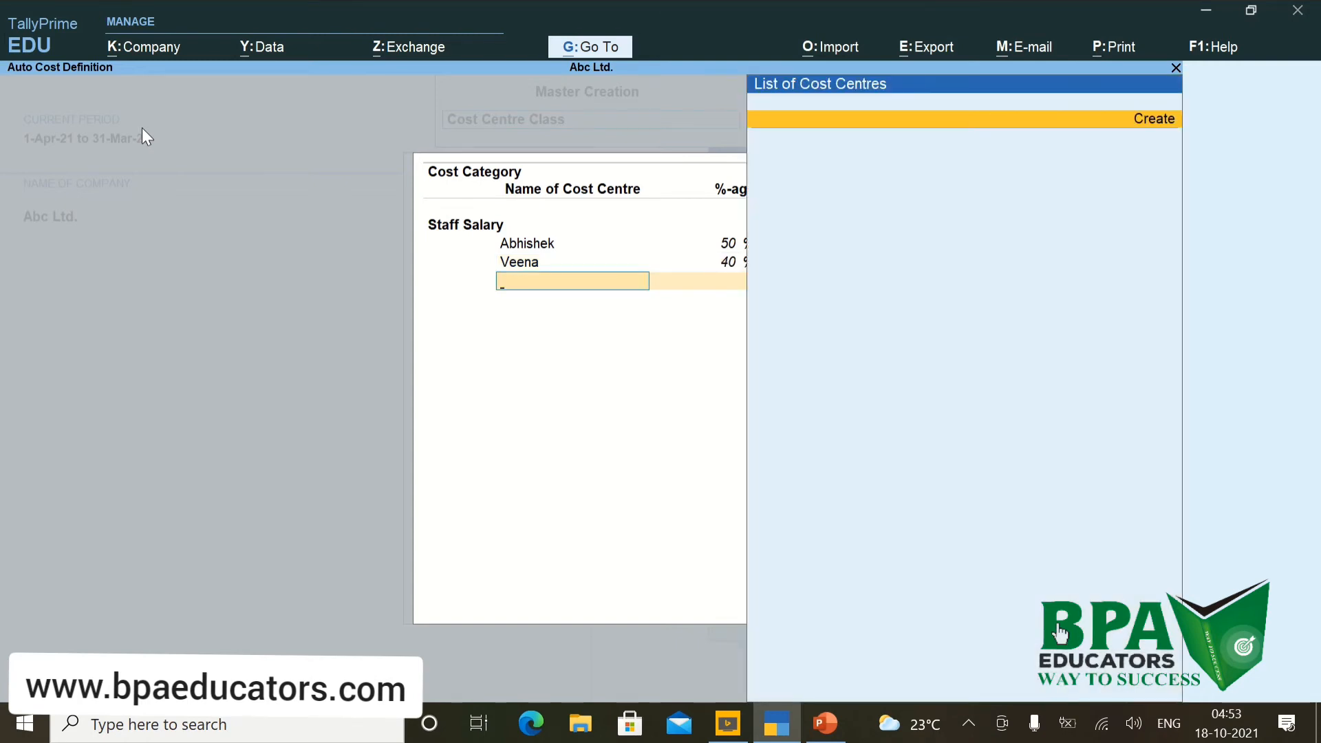
Create a primary cost centre for the third employee in the Staff Salary category, accept 10% for it, and end the allocation list.
key(Return)
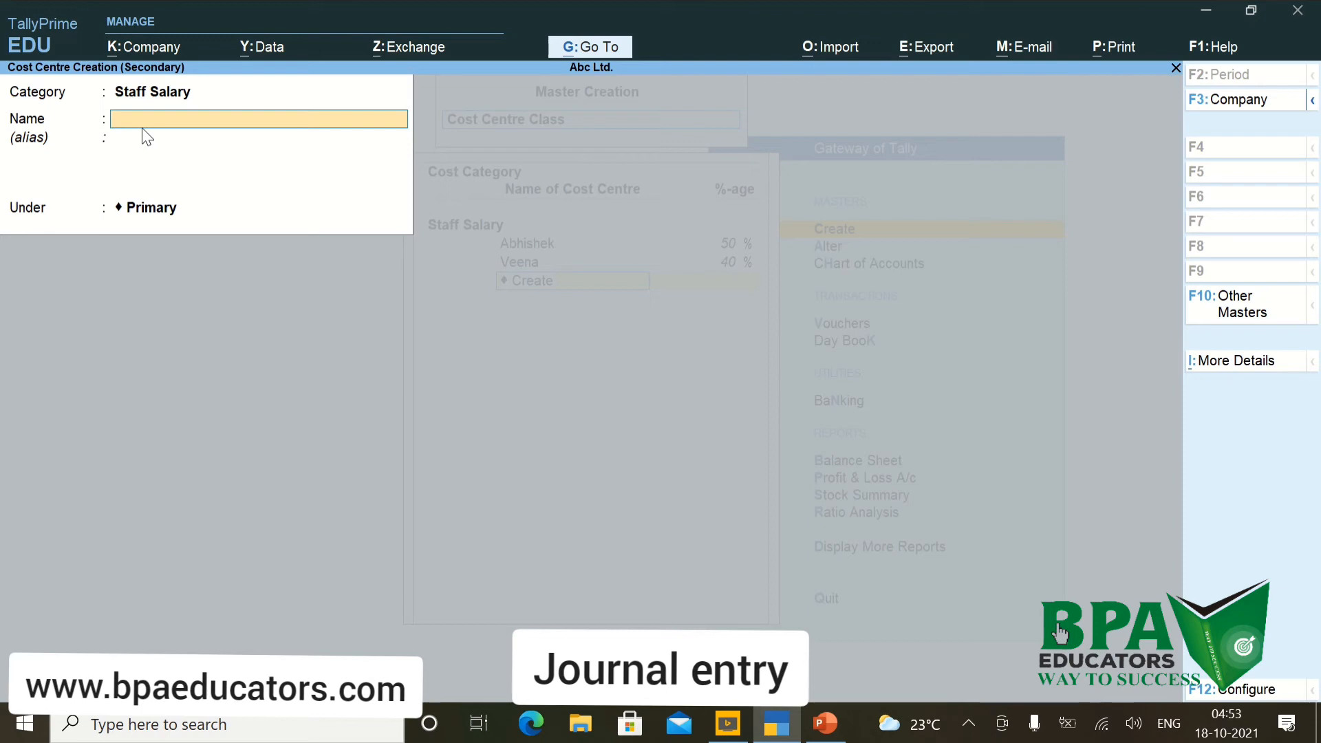
text(Tarun)
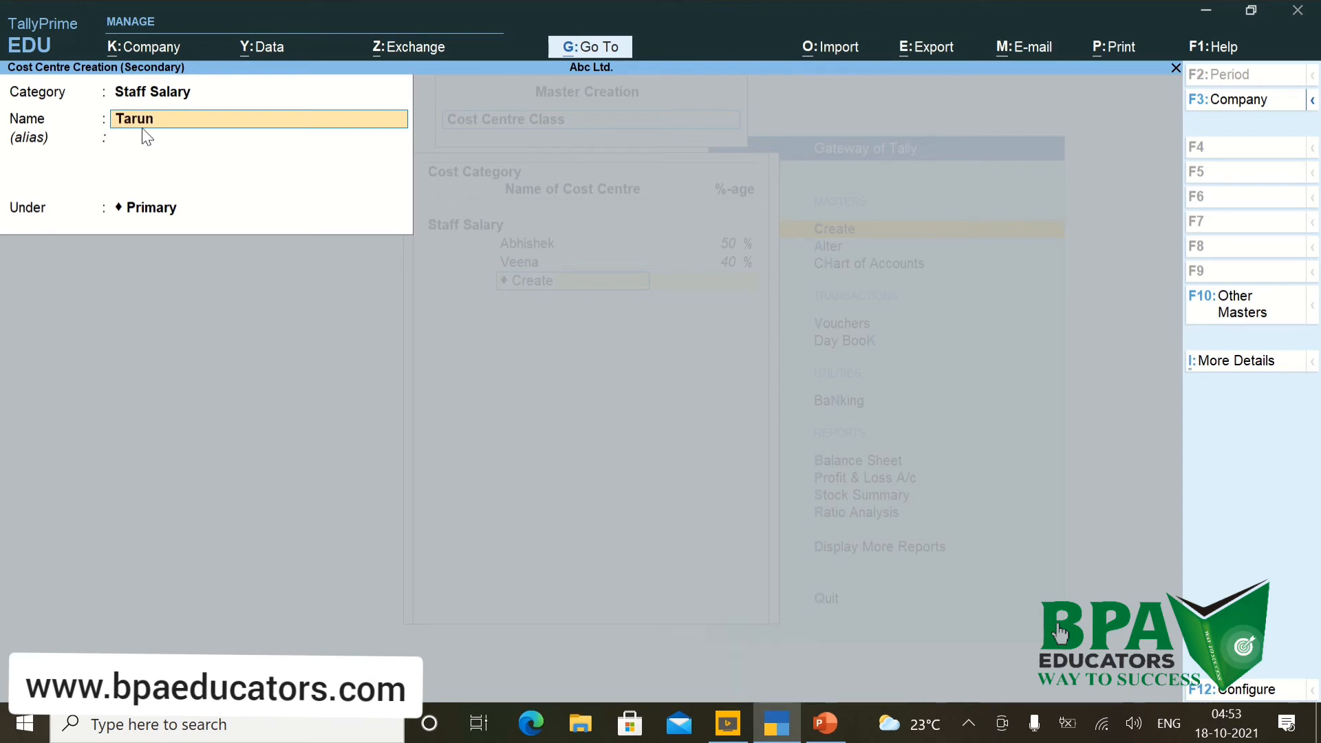
key(Return)
key(Return)
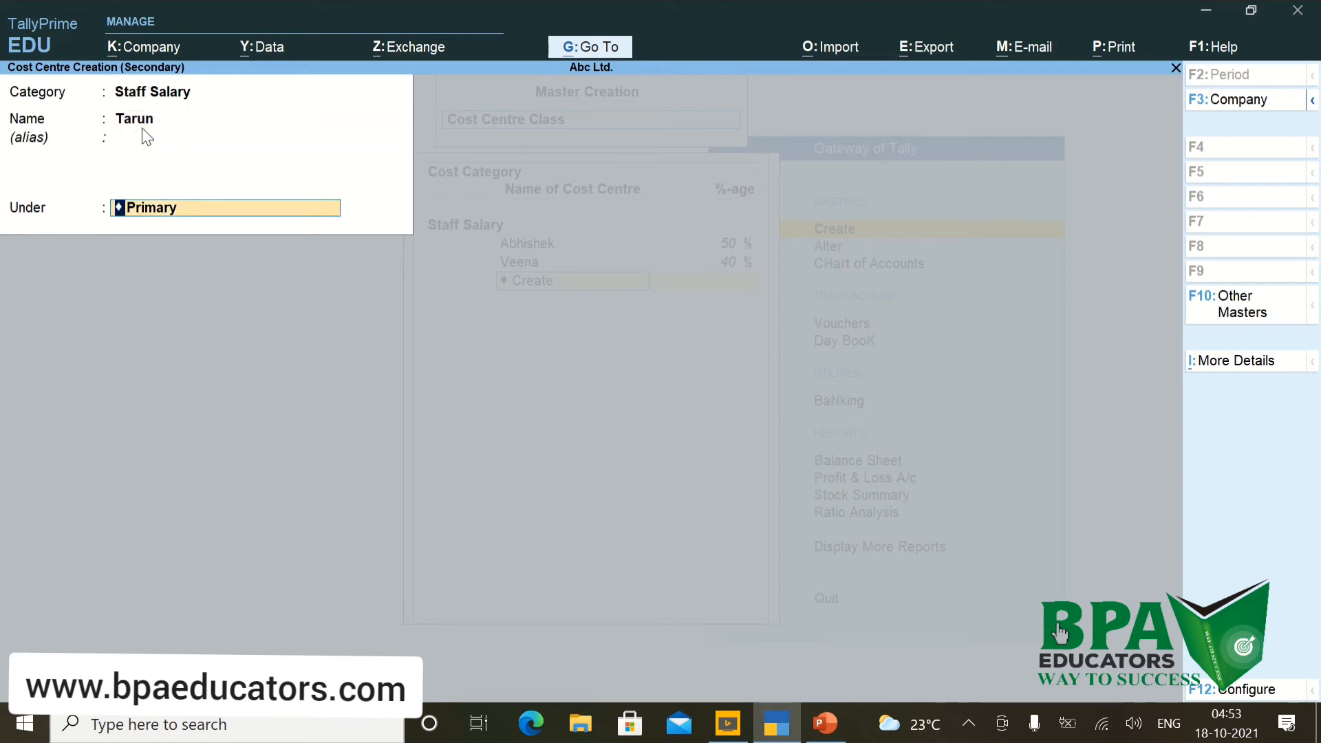
key(Return)
key(Return)
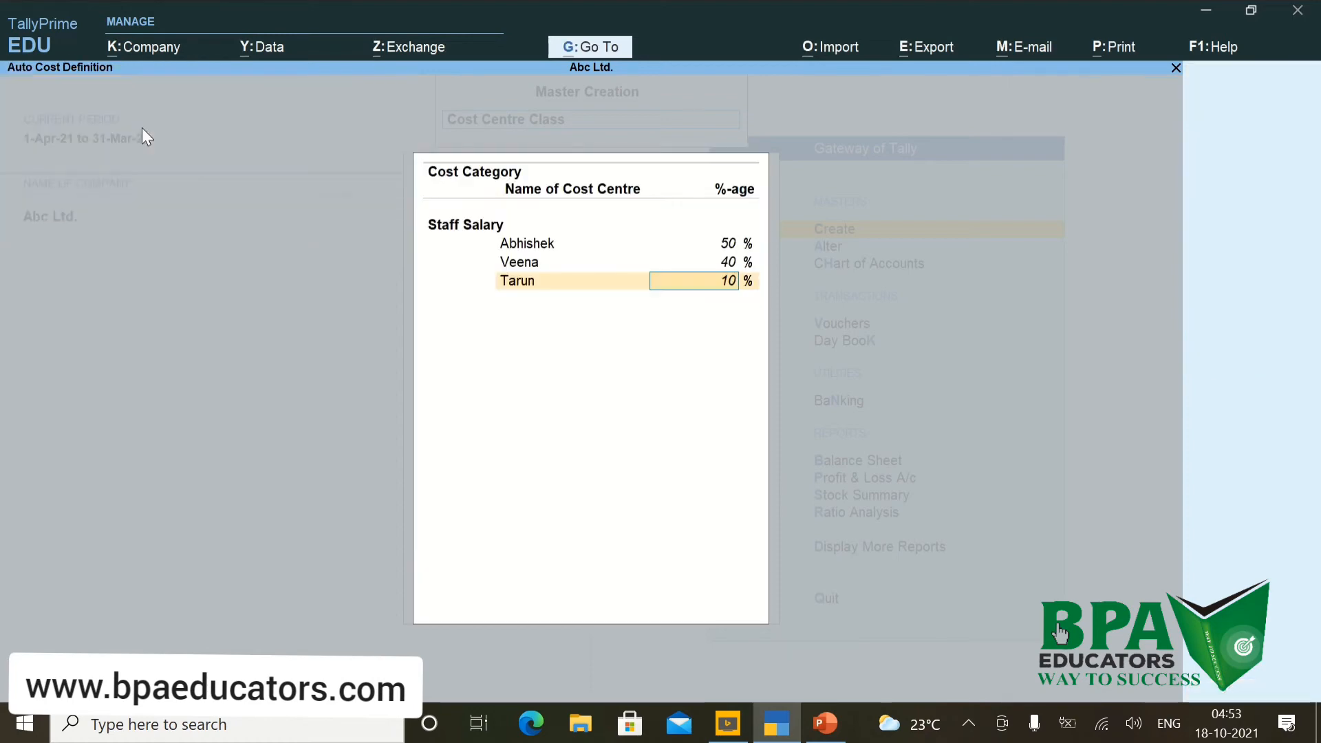
key(Return)
key(Return)
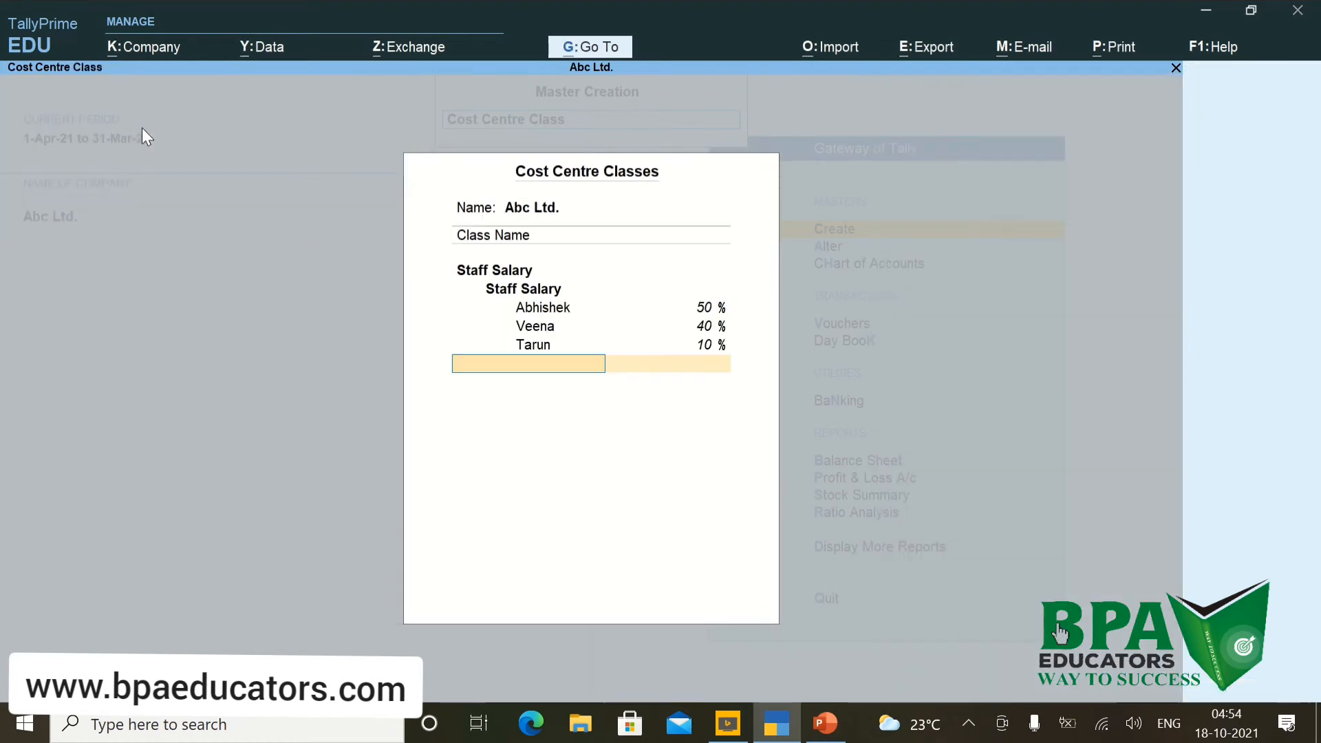
Accept the Staff Salary class entries unchanged, save the cost centre class, and return to the Gateway of Tally.
key(Up)
key(Return)
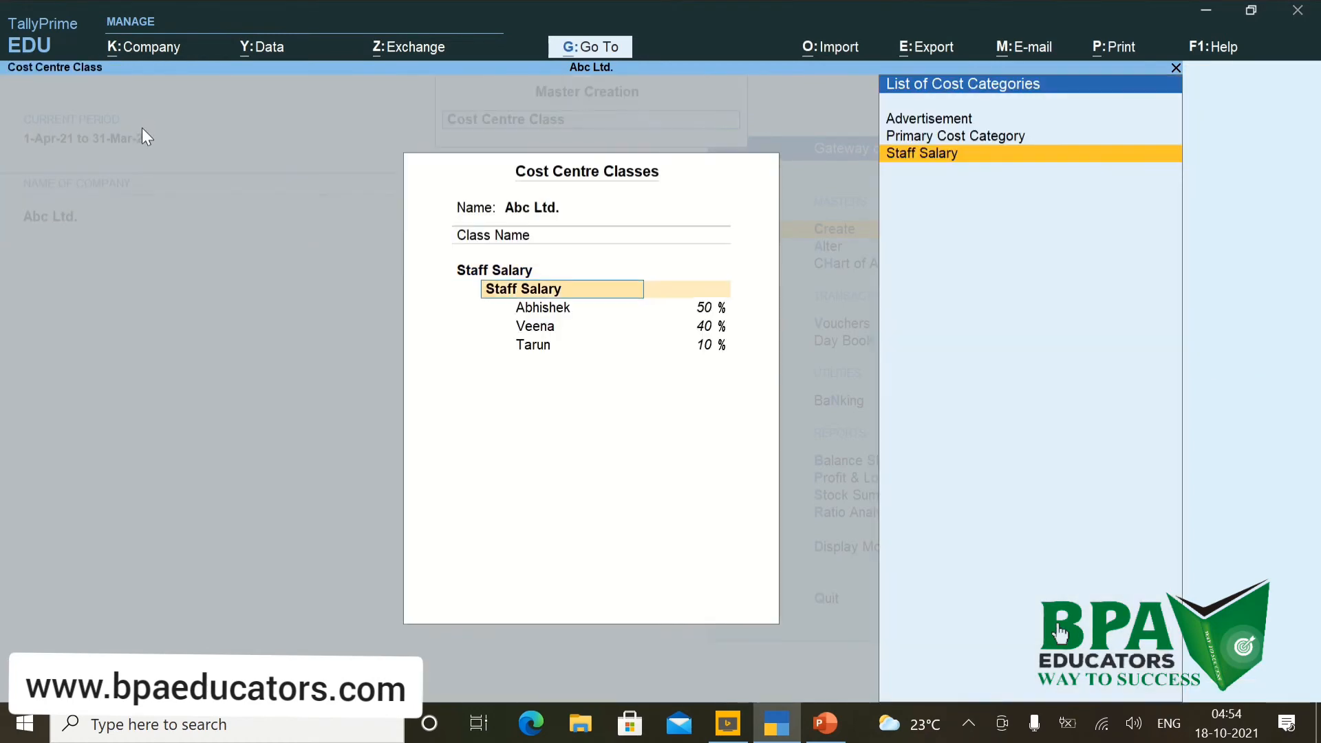
key(Return)
key(Return)
key(Return)
key(Return)
key(Return)
key(Return)
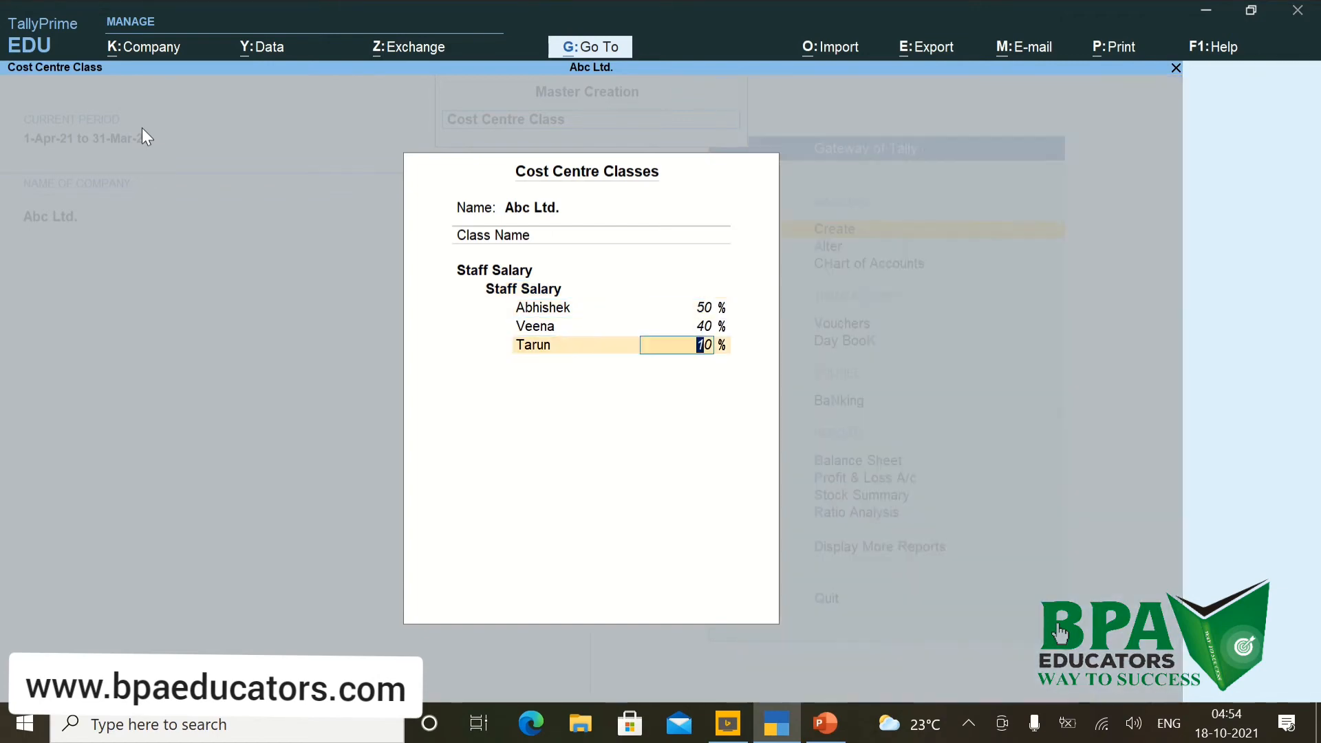
key(Return)
key(Return)
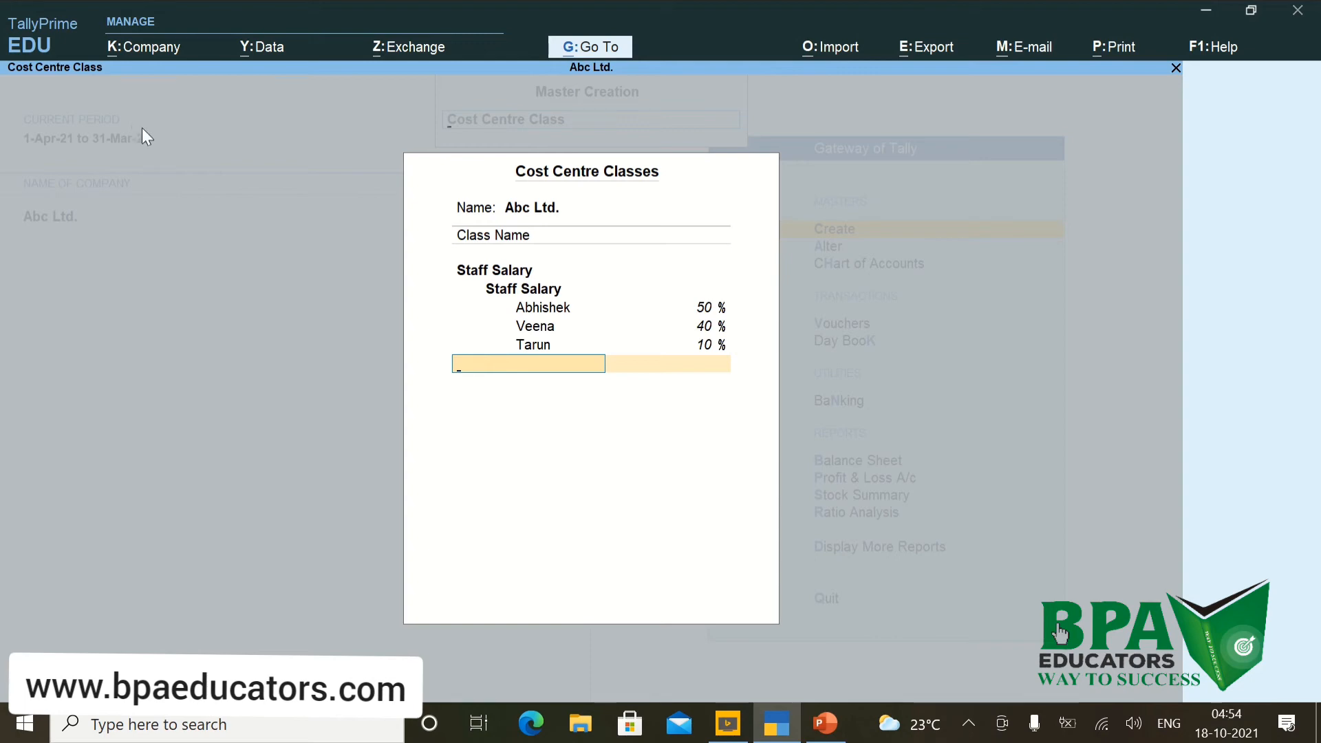
key(Return)
key(Escape)
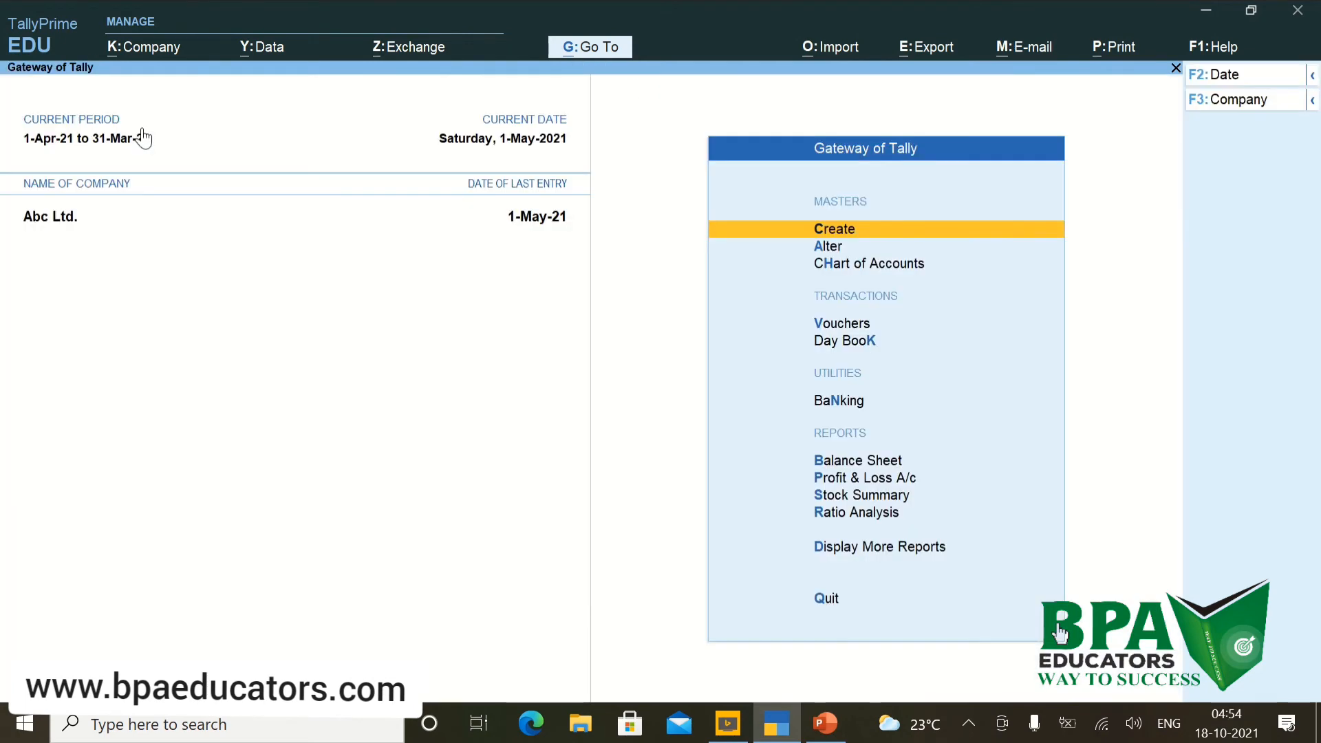
Start a new payment voucher that uses the Staff Salary cost centre class.
key(v)
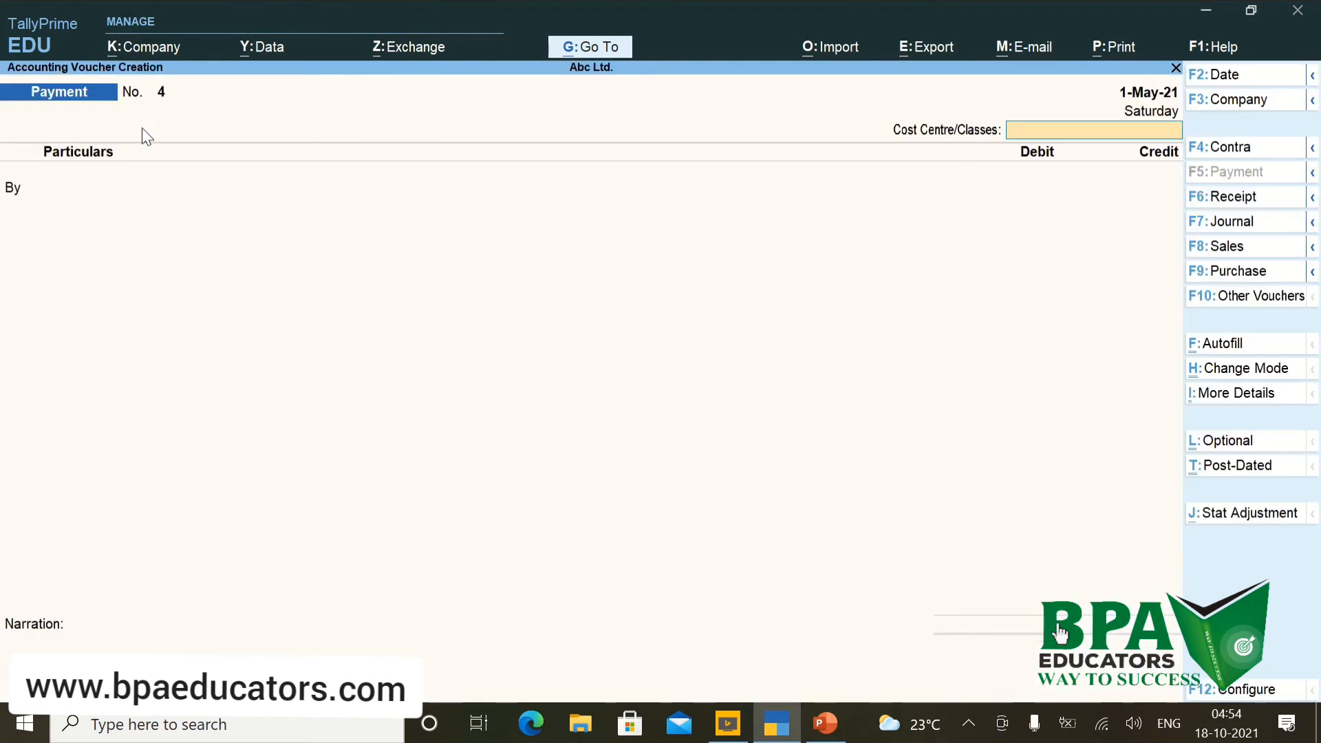
text(S)
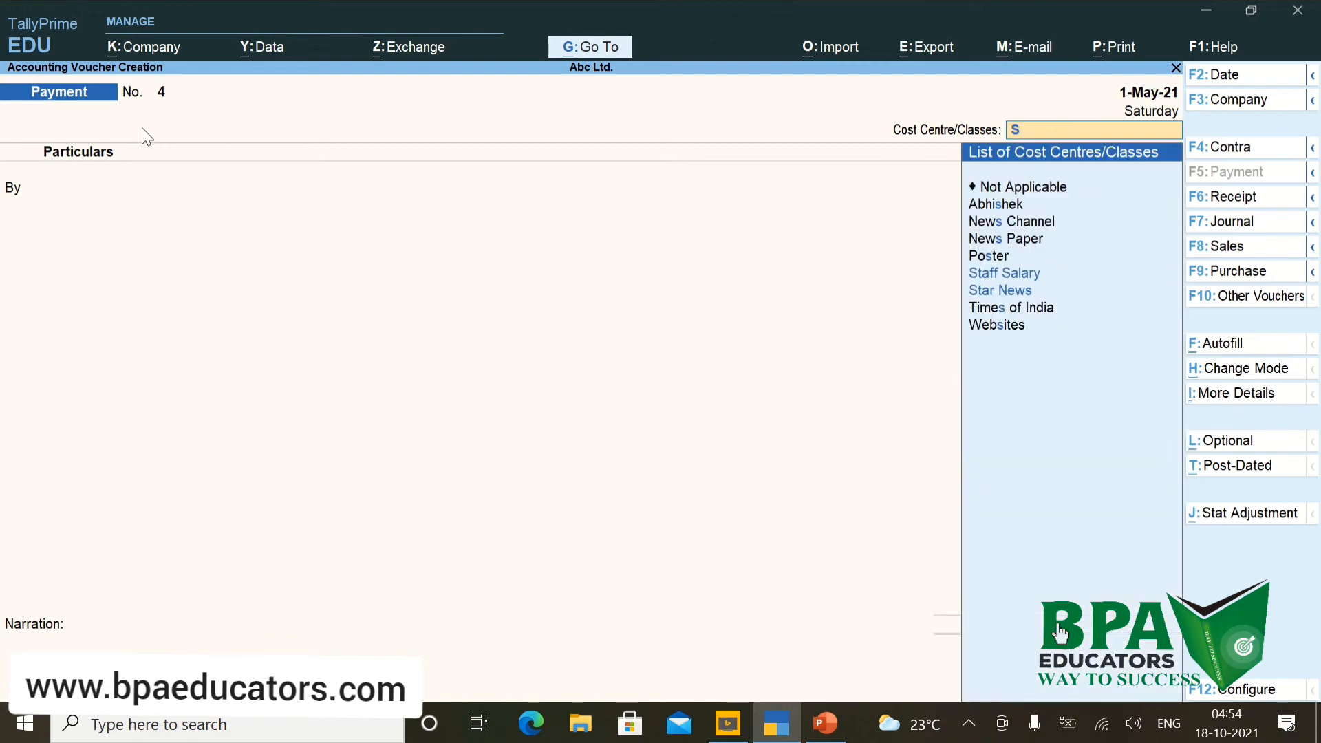
key(Down)
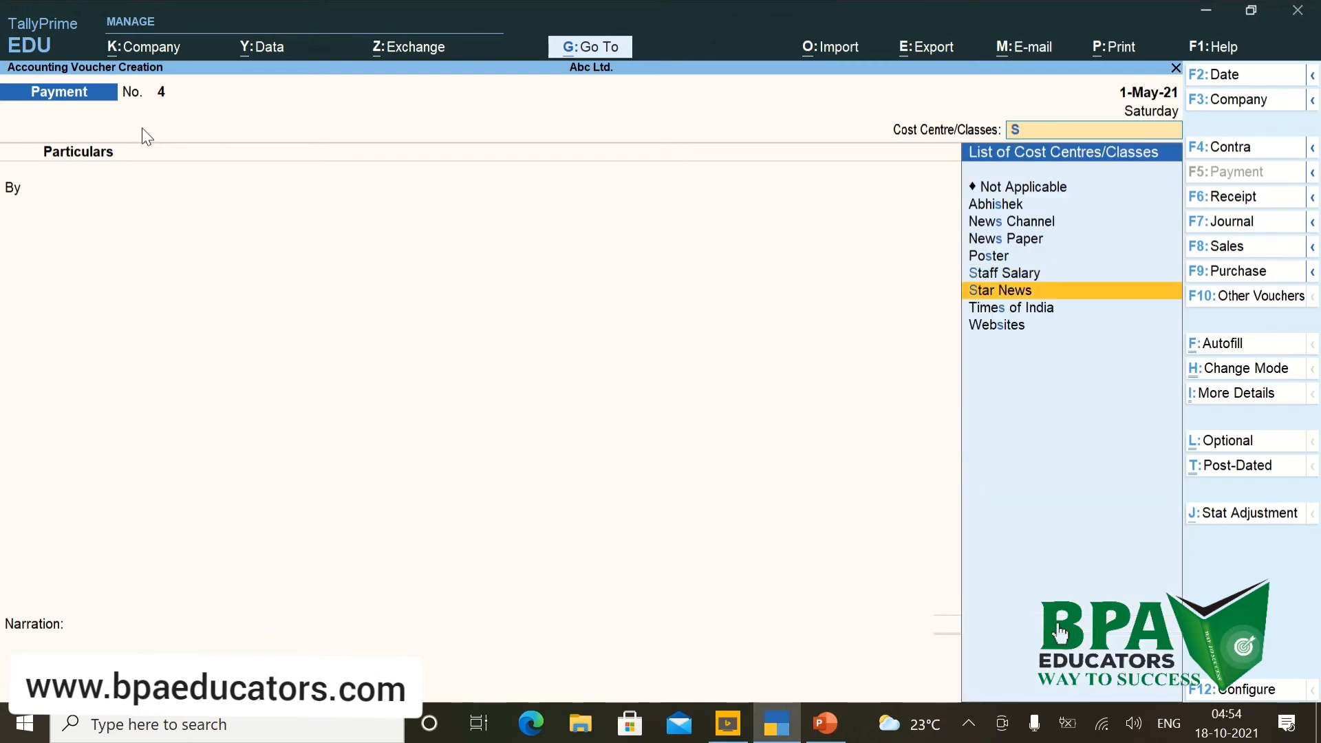
key(Up)
key(Return)
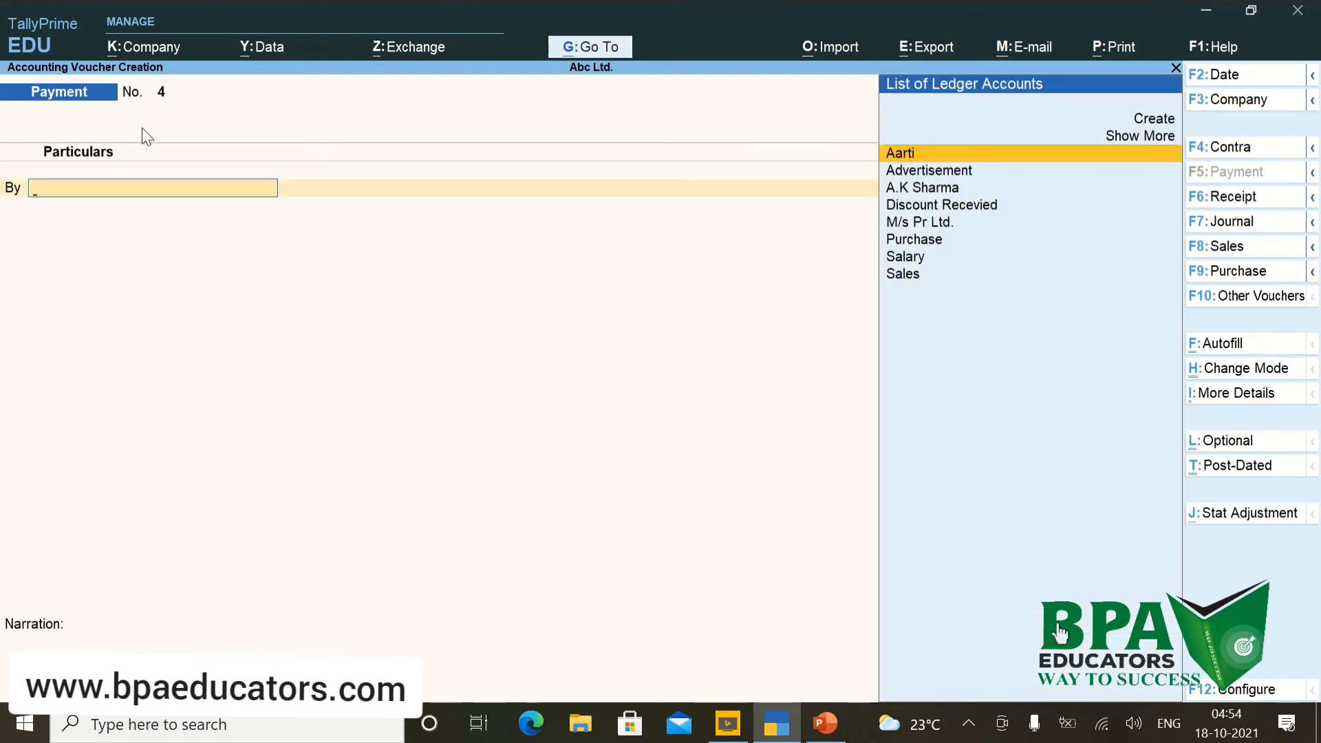
Debit the Salary ledger with 60,000 in the payment voucher.
key(Down)
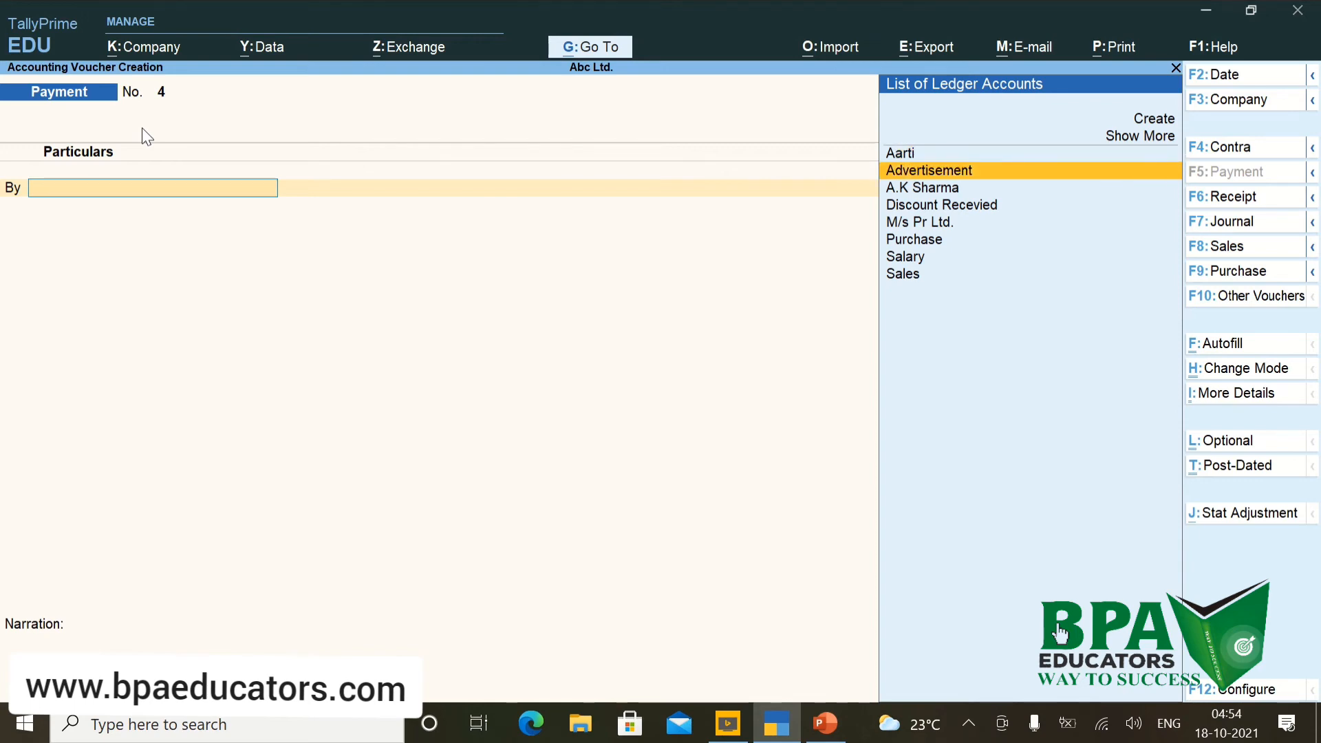
key(Down)
key(Down)
key(Down)
key(Down)
key(Down)
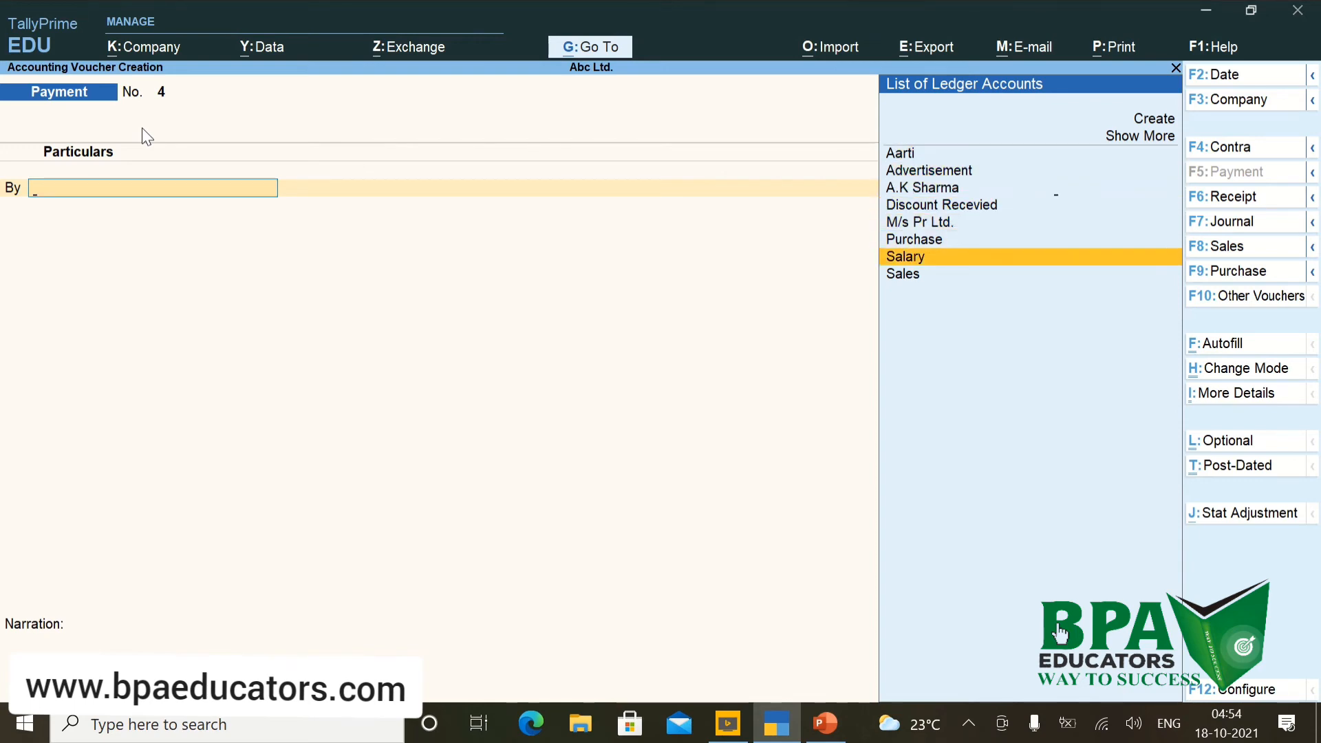
key(Return)
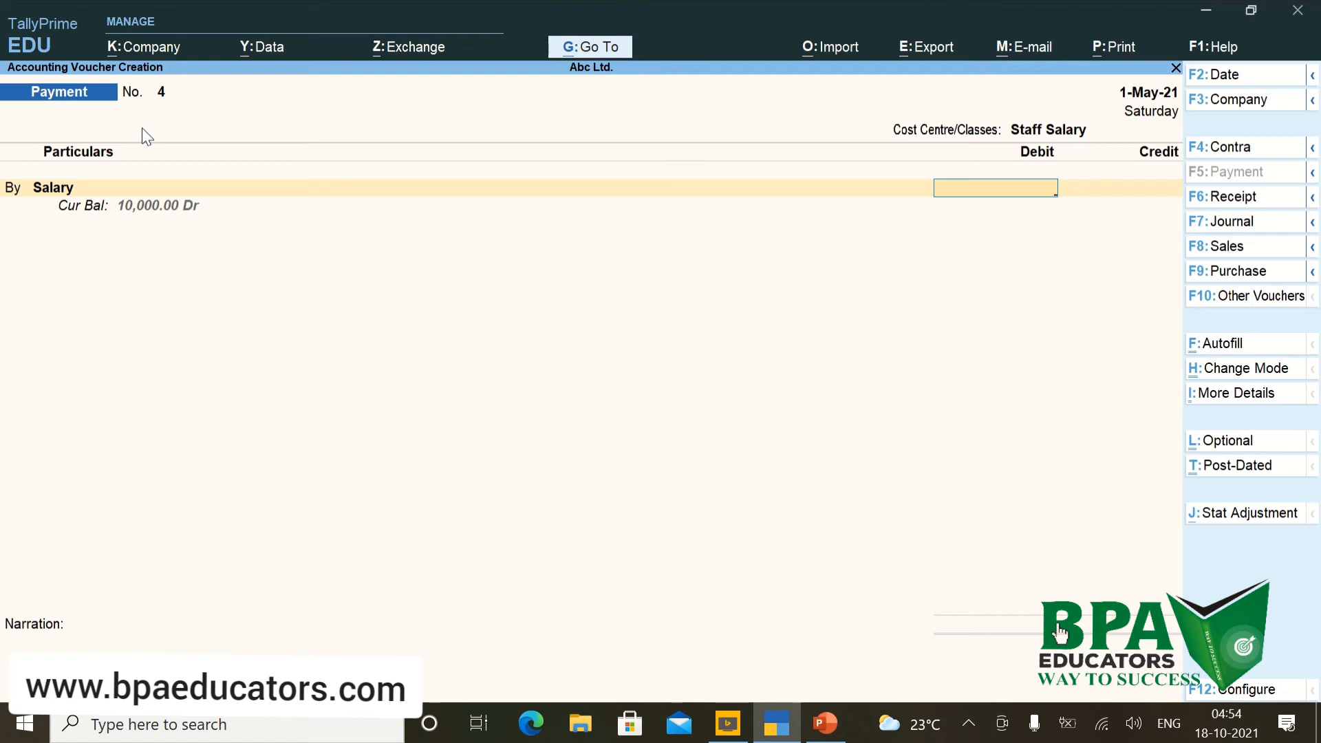
text(6000-)
key(BackSpace)
text(0)
key(Return)
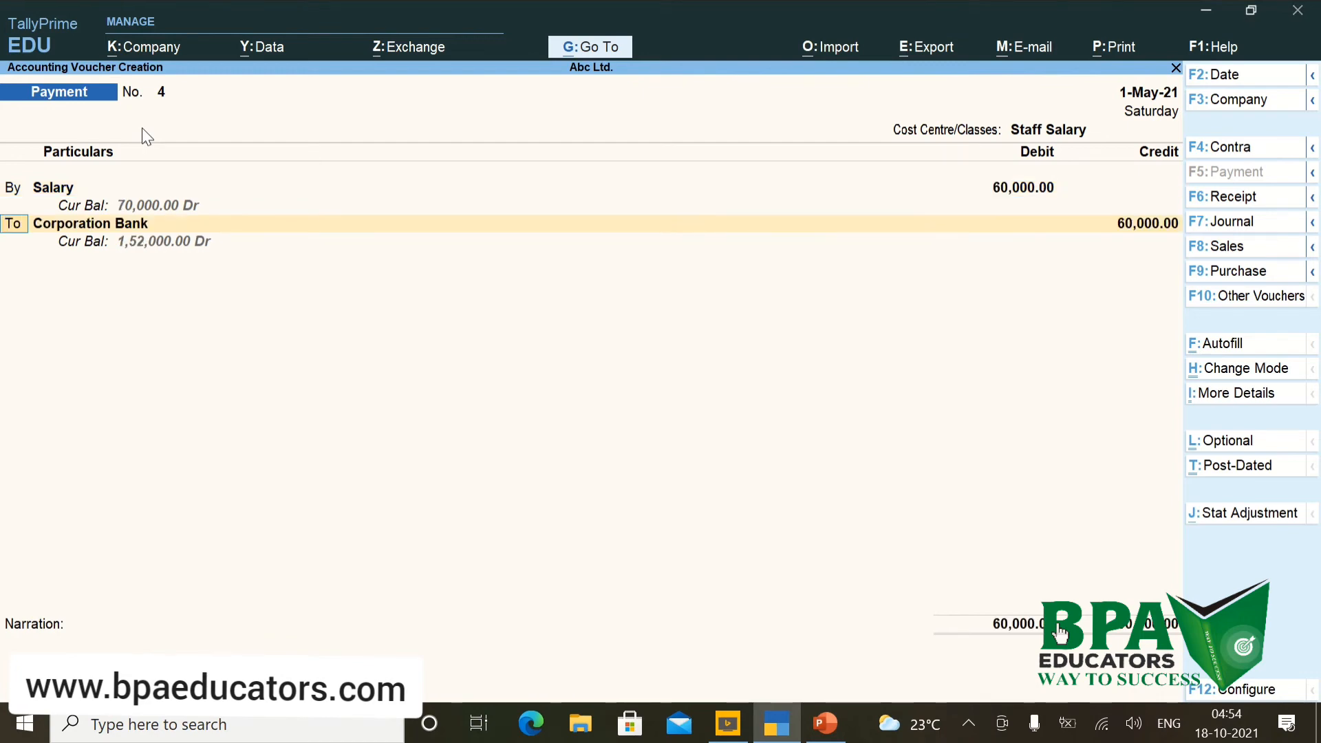
Credit Corporation Bank with 60,000 and accept its cheque allocation with range Not Applicable, no instrument number and date 1-May-21.
key(Return)
key(Return)
key(Return)
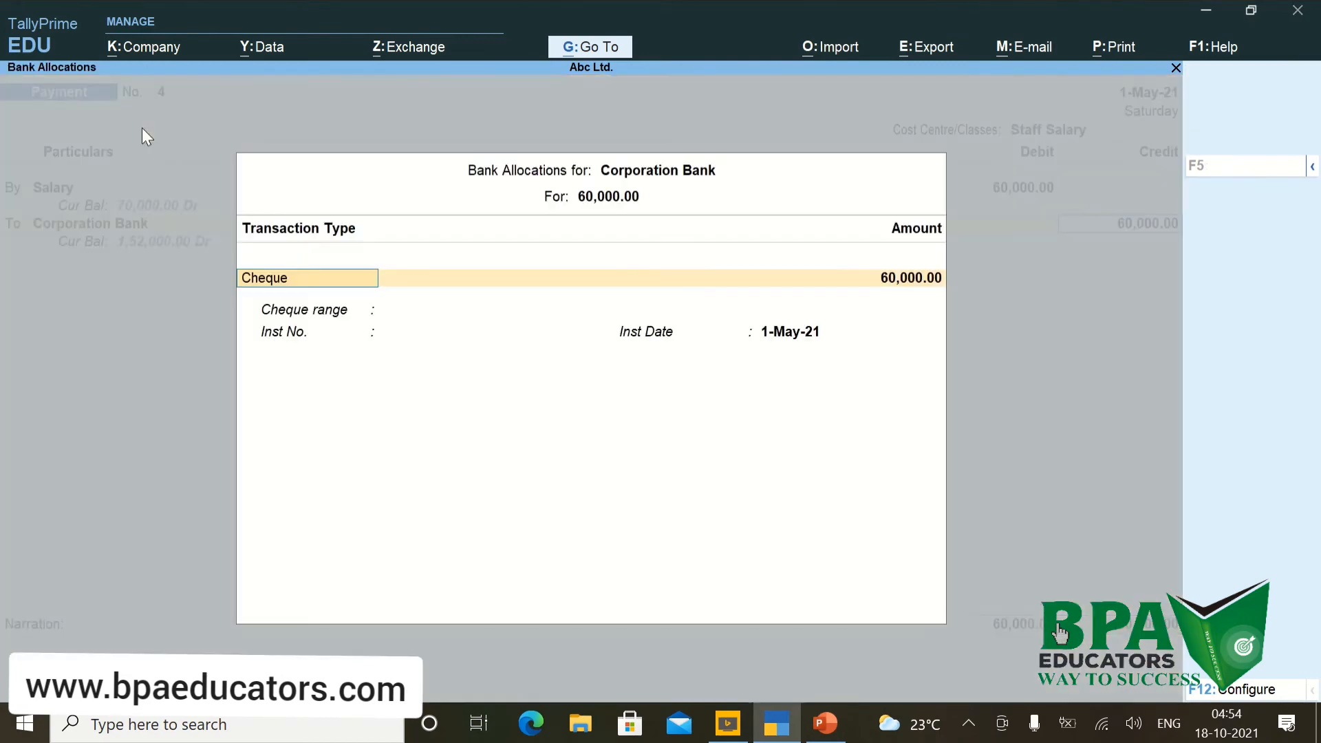
key(Return)
key(Return)
key(Return)
key(Return)
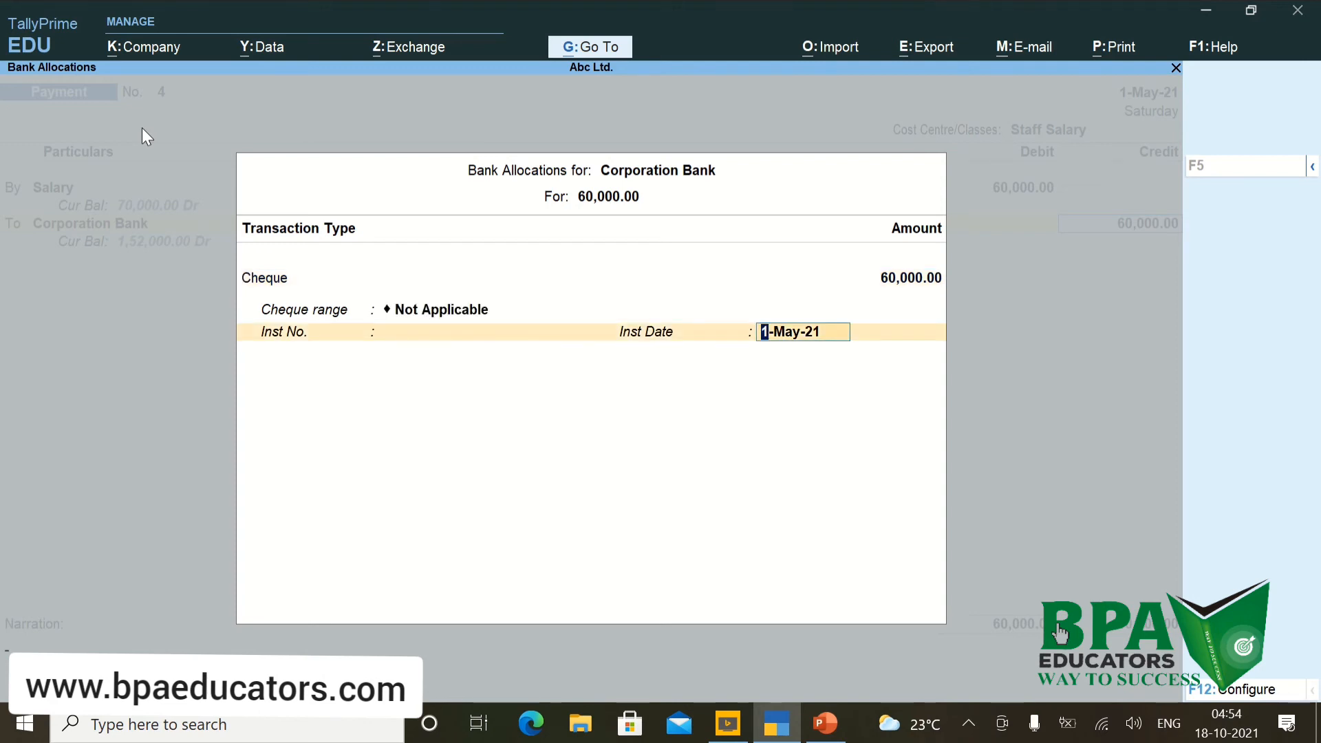
key(Return)
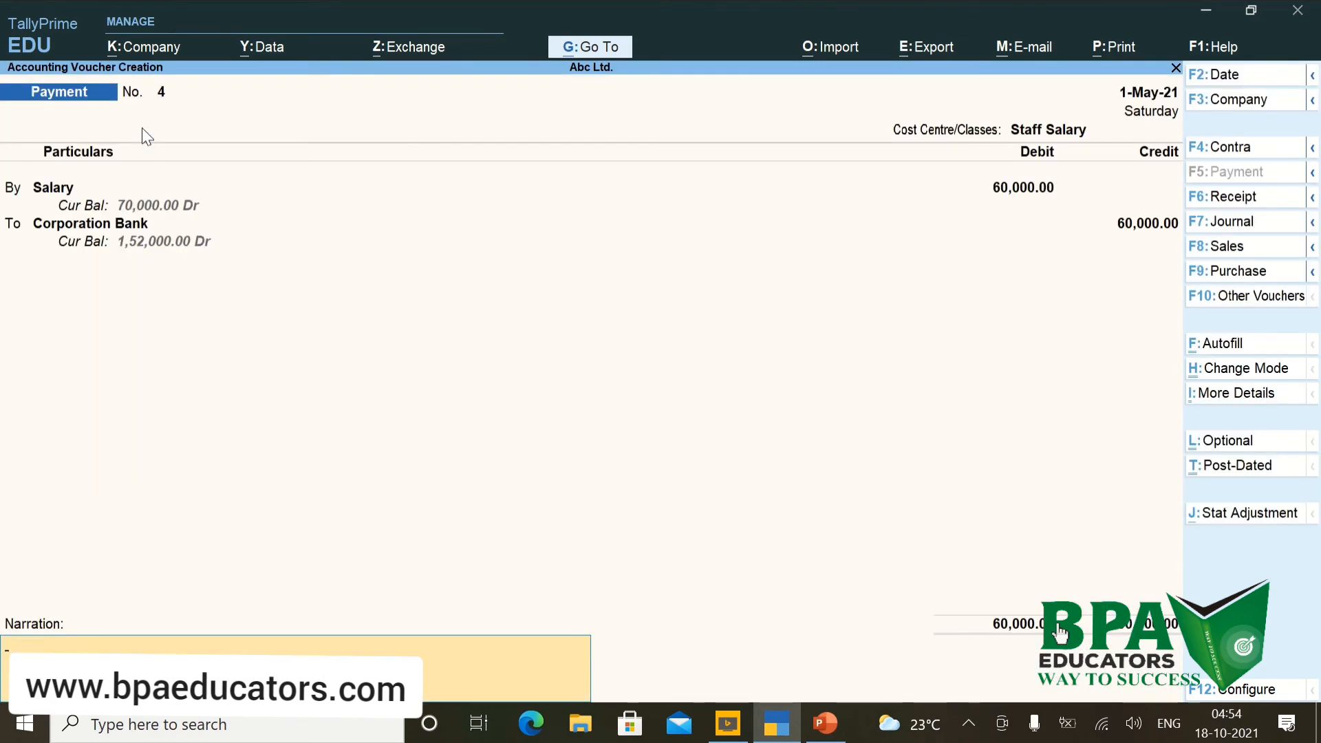
Leave the narration blank, save the salary payment voucher, and return to the Gateway of Tally.
key(Return)
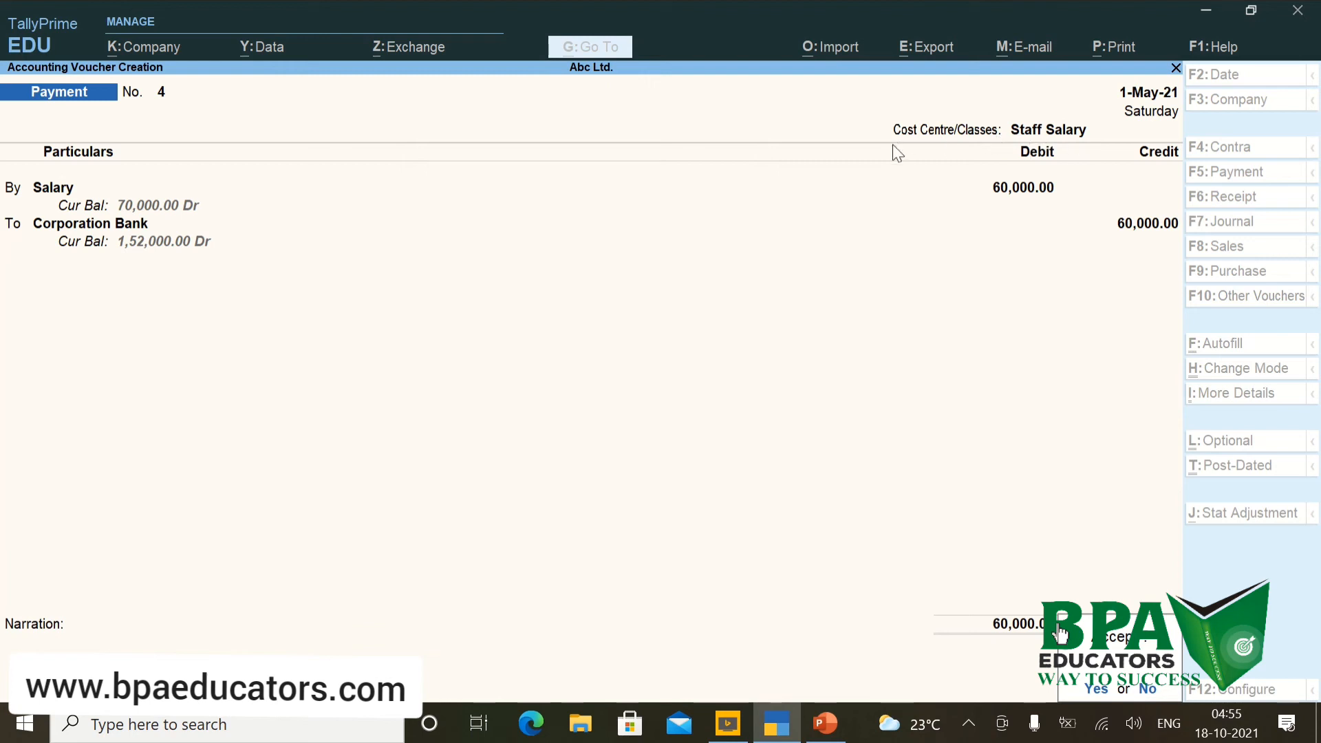
key(Return)
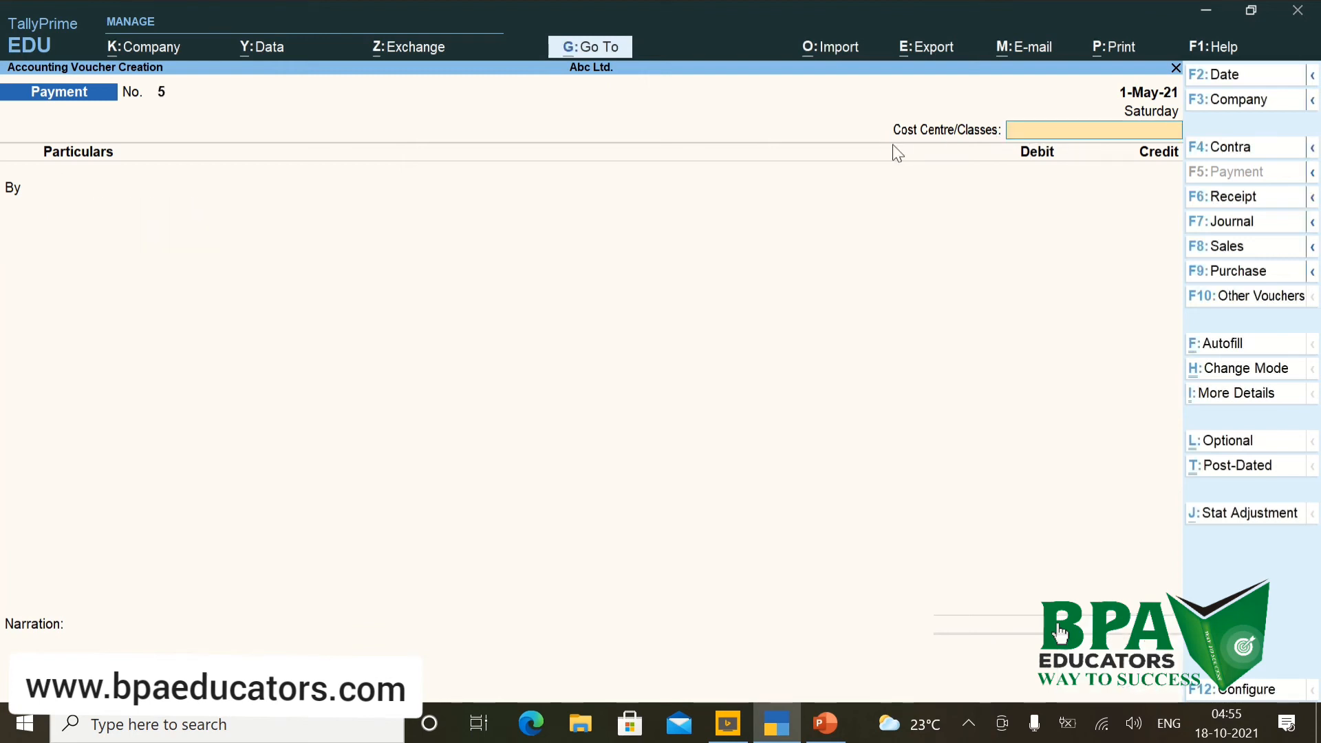
key(Escape)
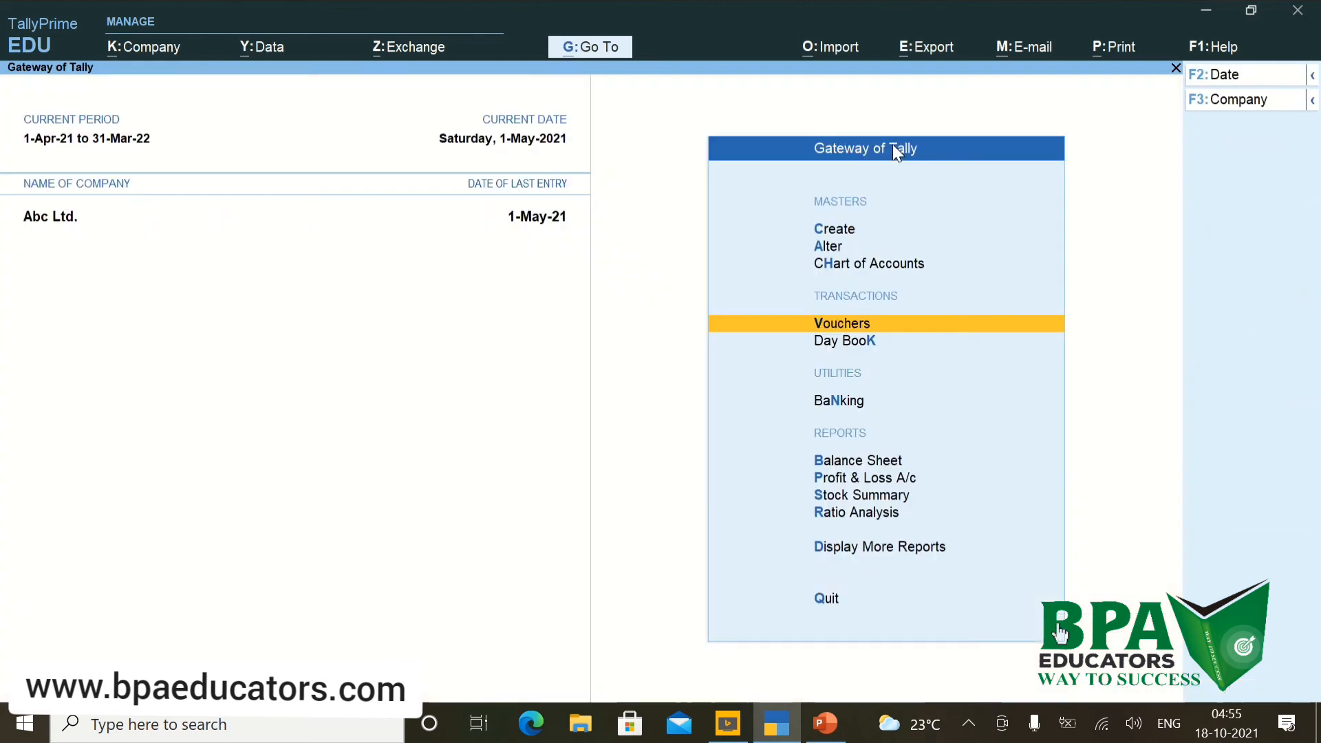
key(Escape)
key(Escape)
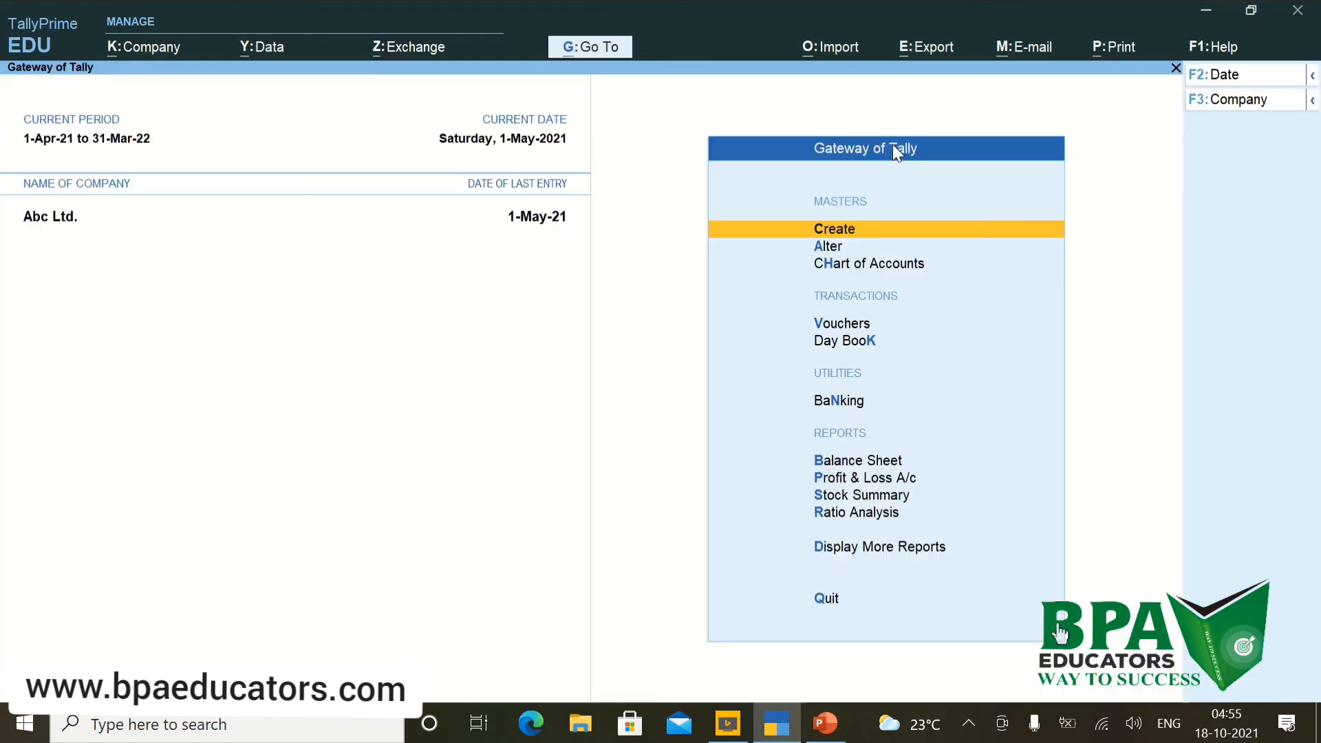
Open the Day Book and review the cost centre allocations in the Advertisement payment voucher without altering it.
key(Down)
key(Down)
key(Down)
key(Down)
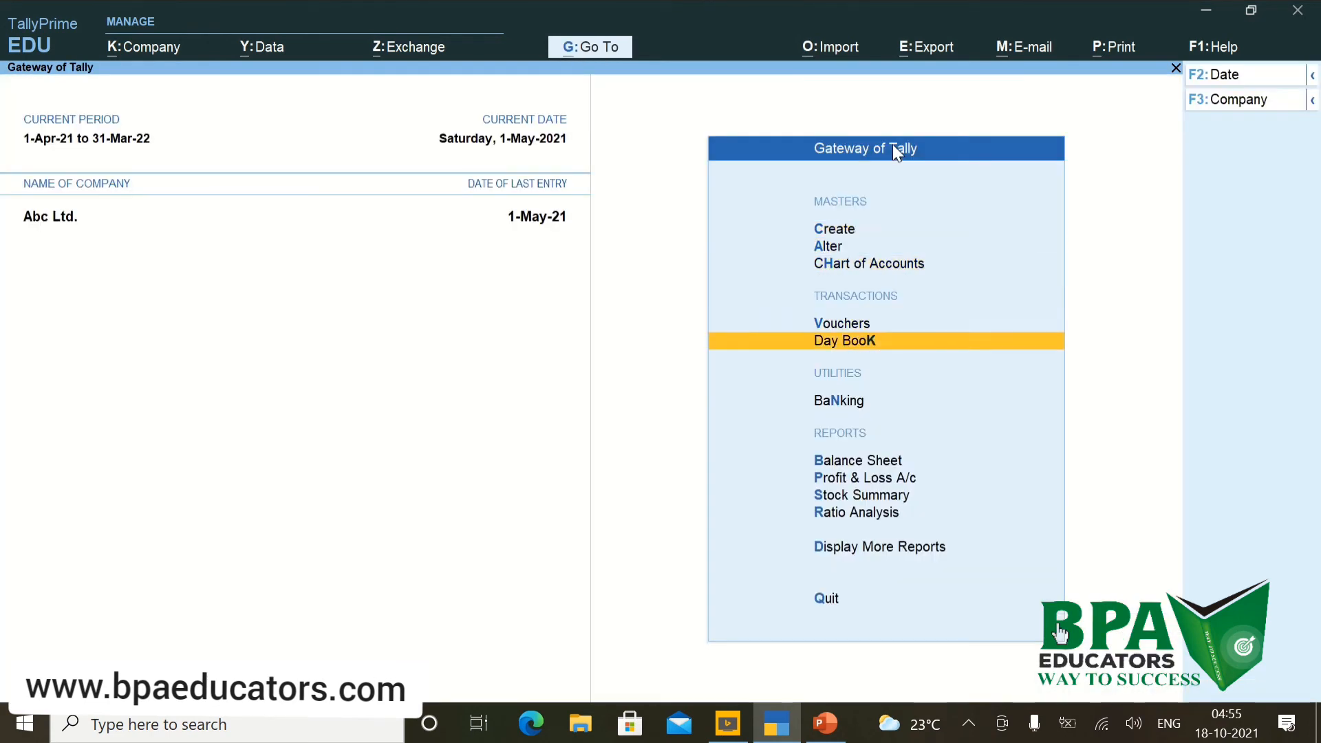
key(Return)
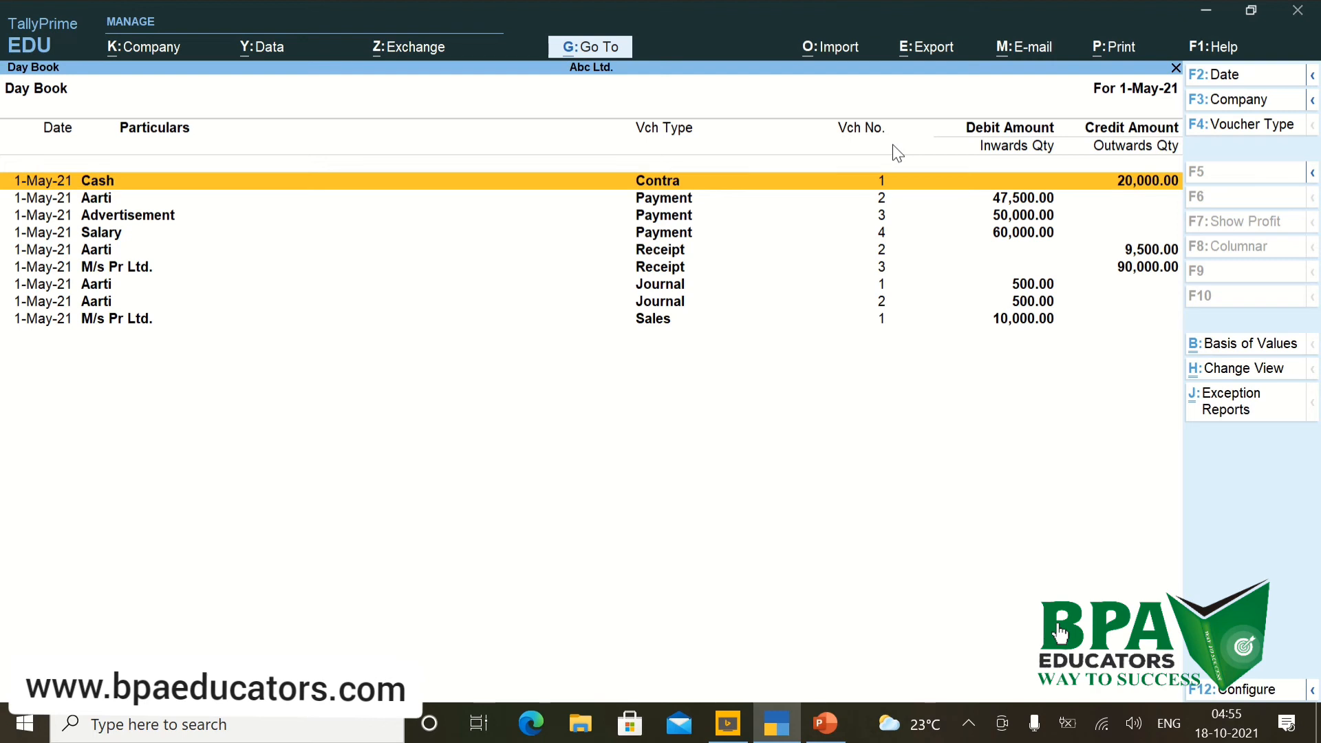
key(Down)
key(Down)
key(Down)
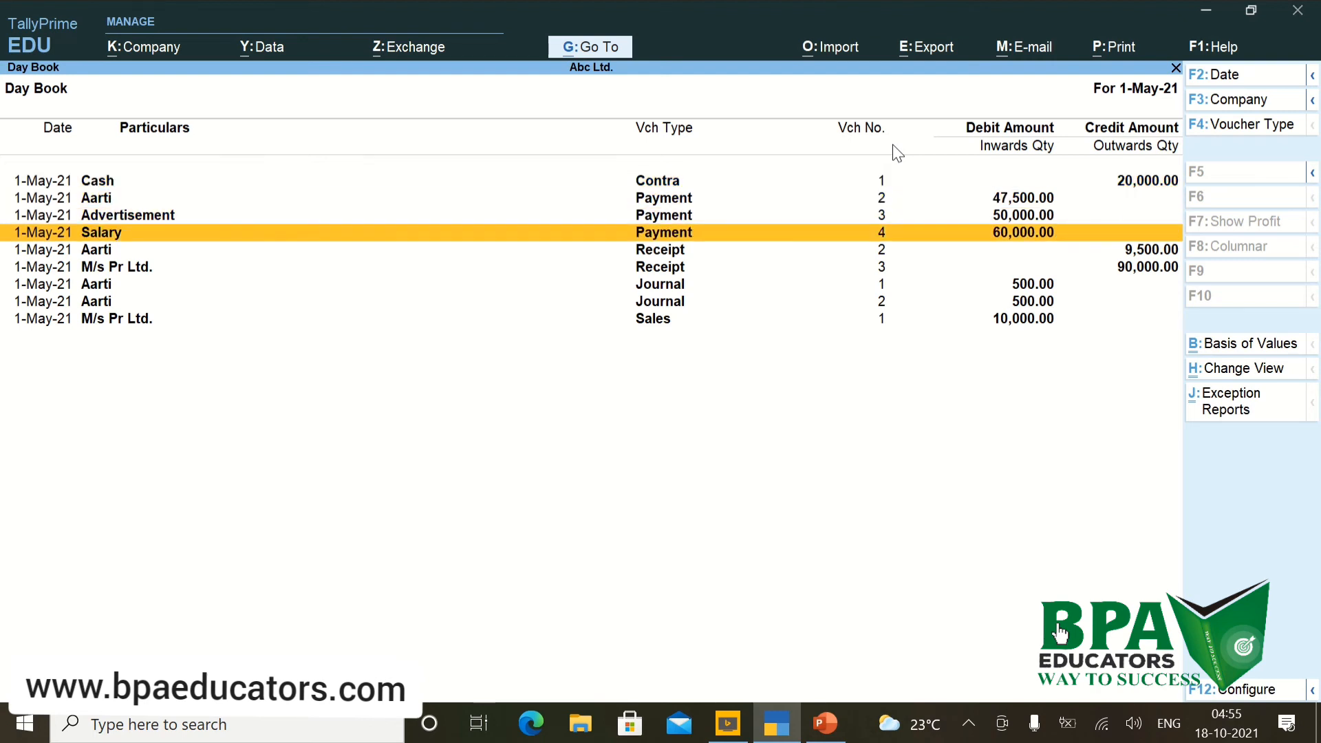
key(Up)
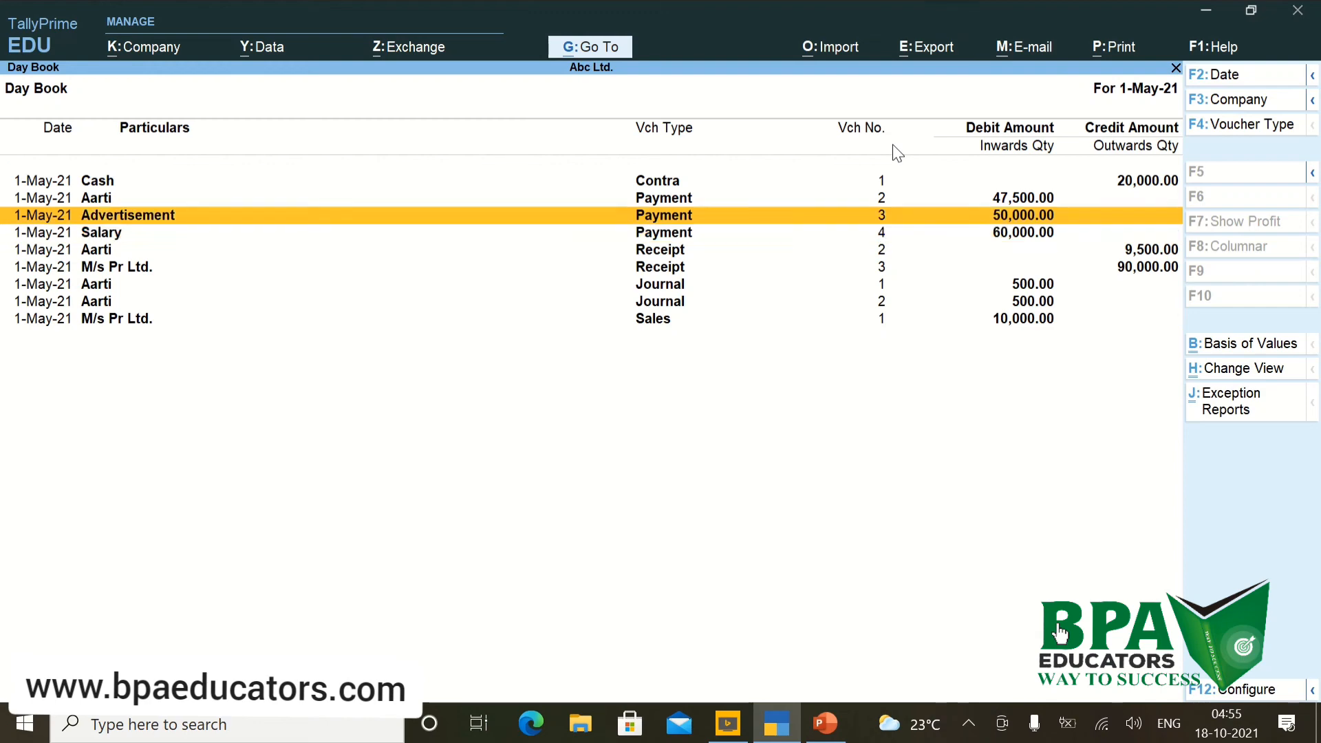
key(Return)
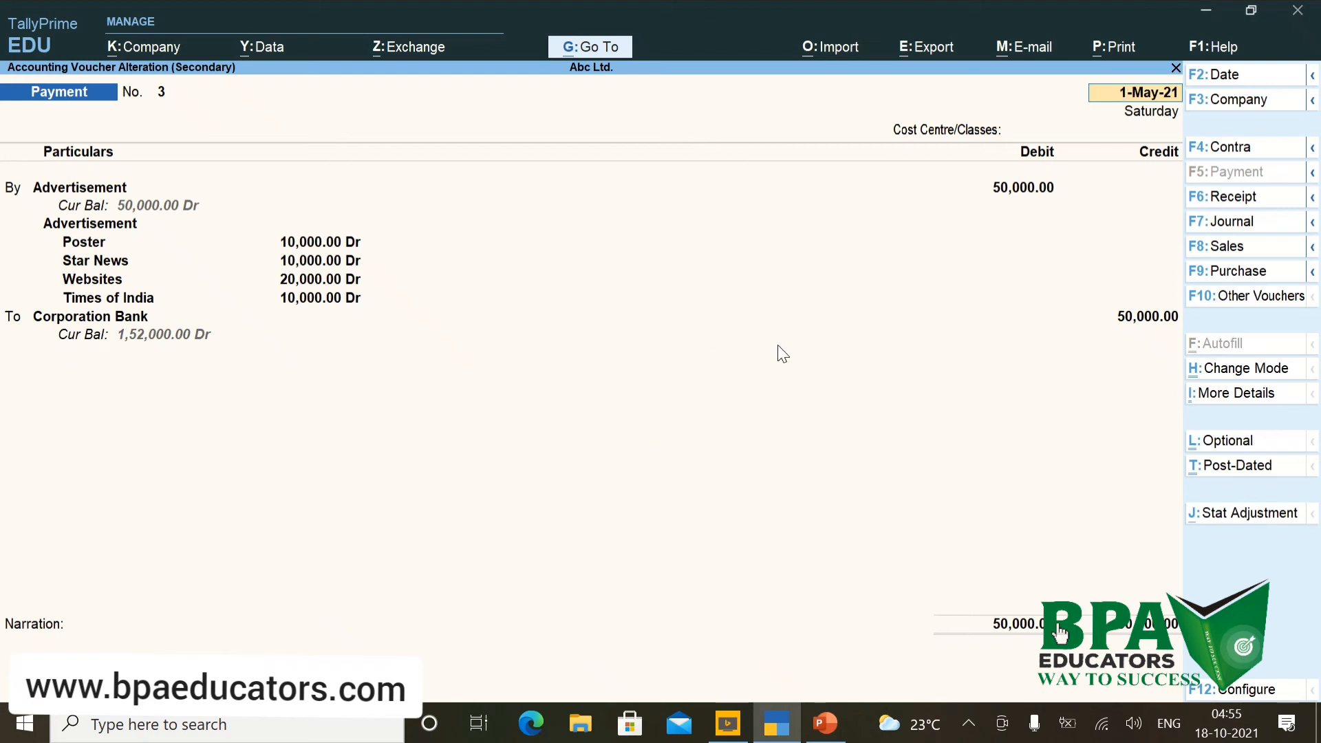
key(BackSpace)
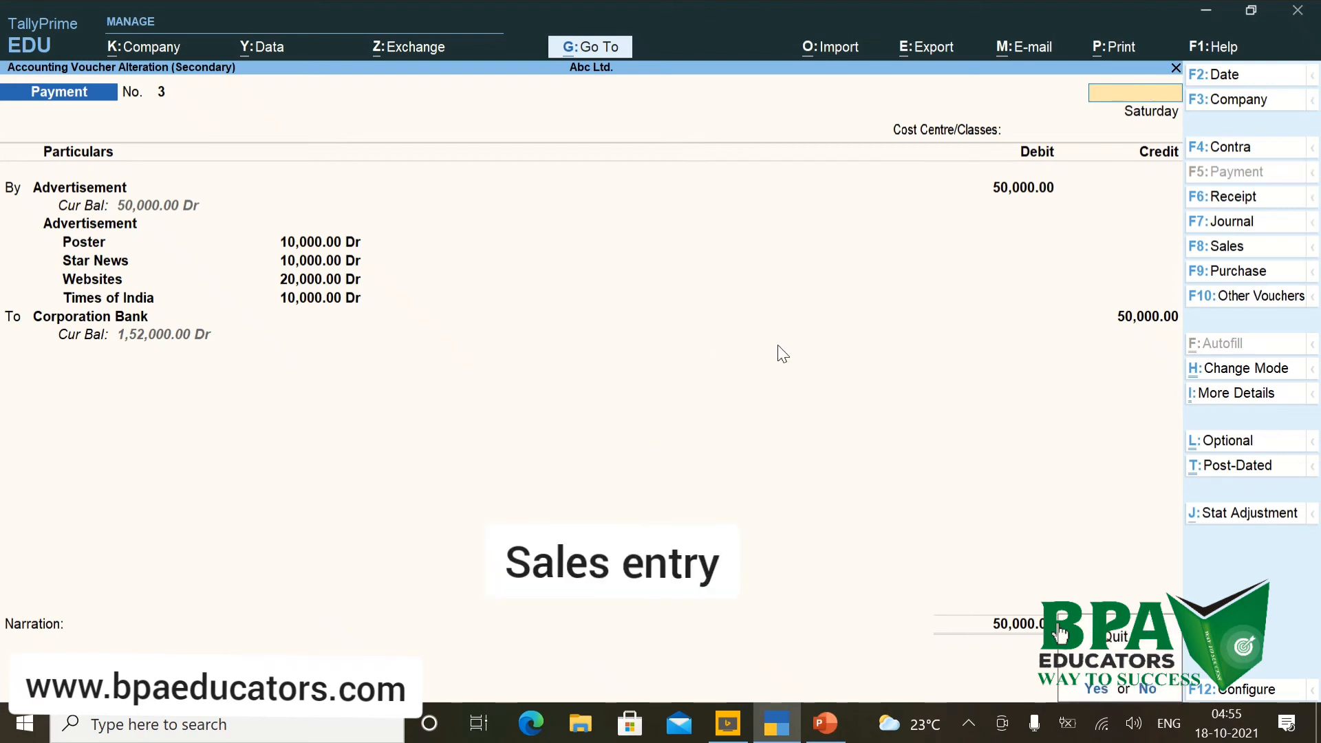
key(Escape)
Review the employee allocations in the Salary payment voucher from the Day Book, and return to the Gateway of Tally.
key(Down)
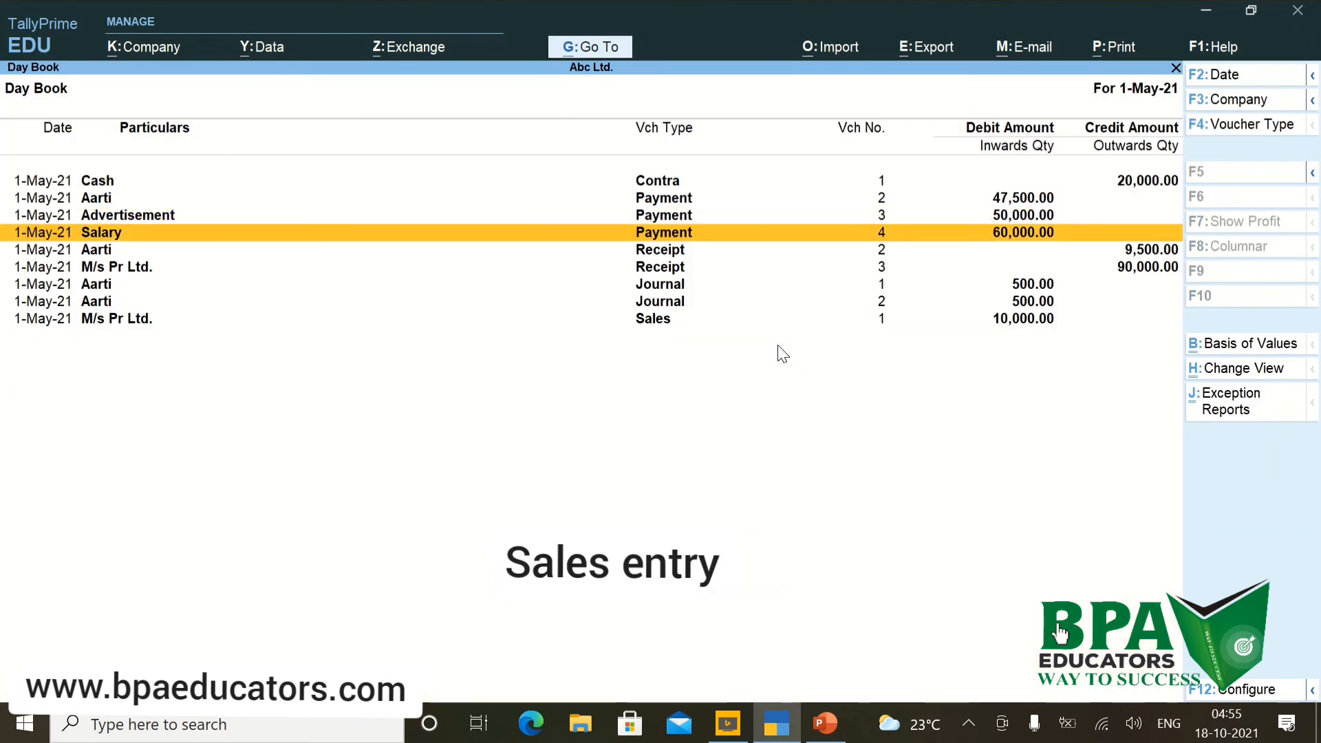
key(Return)
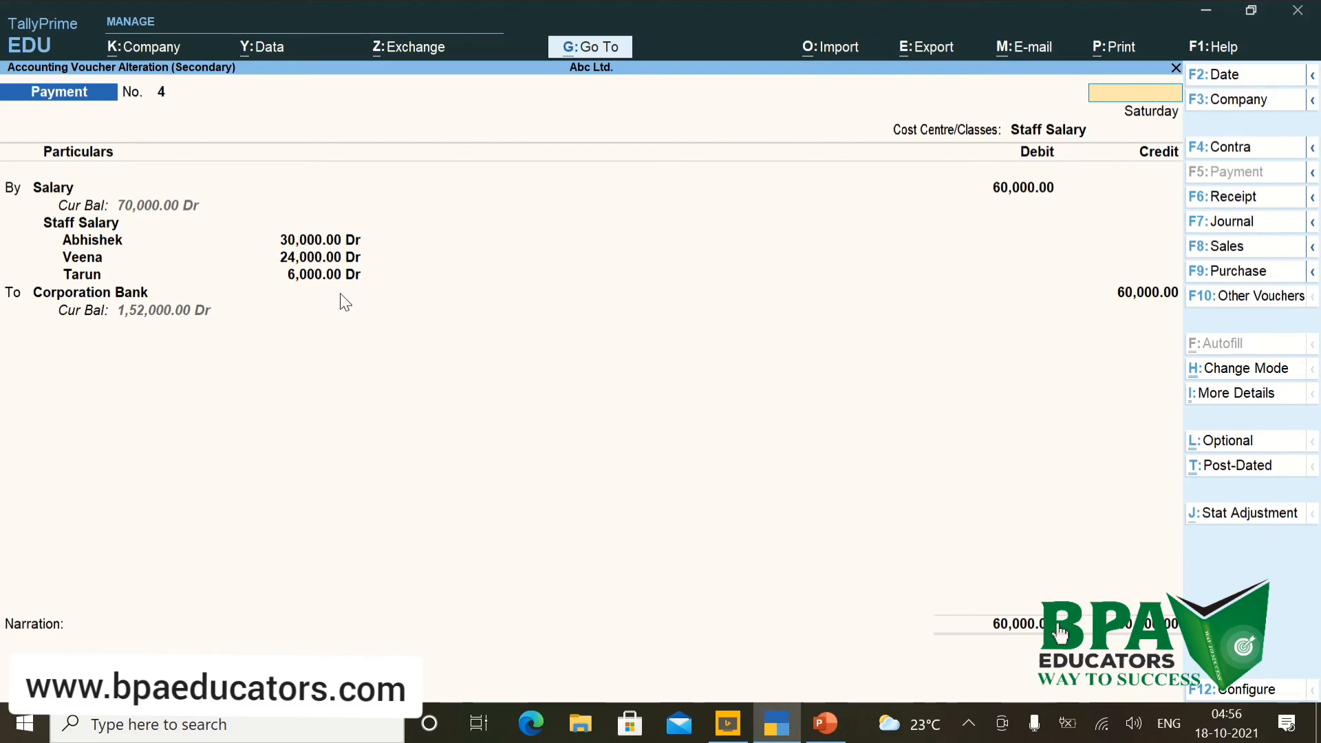
key(Escape)
key(Escape)
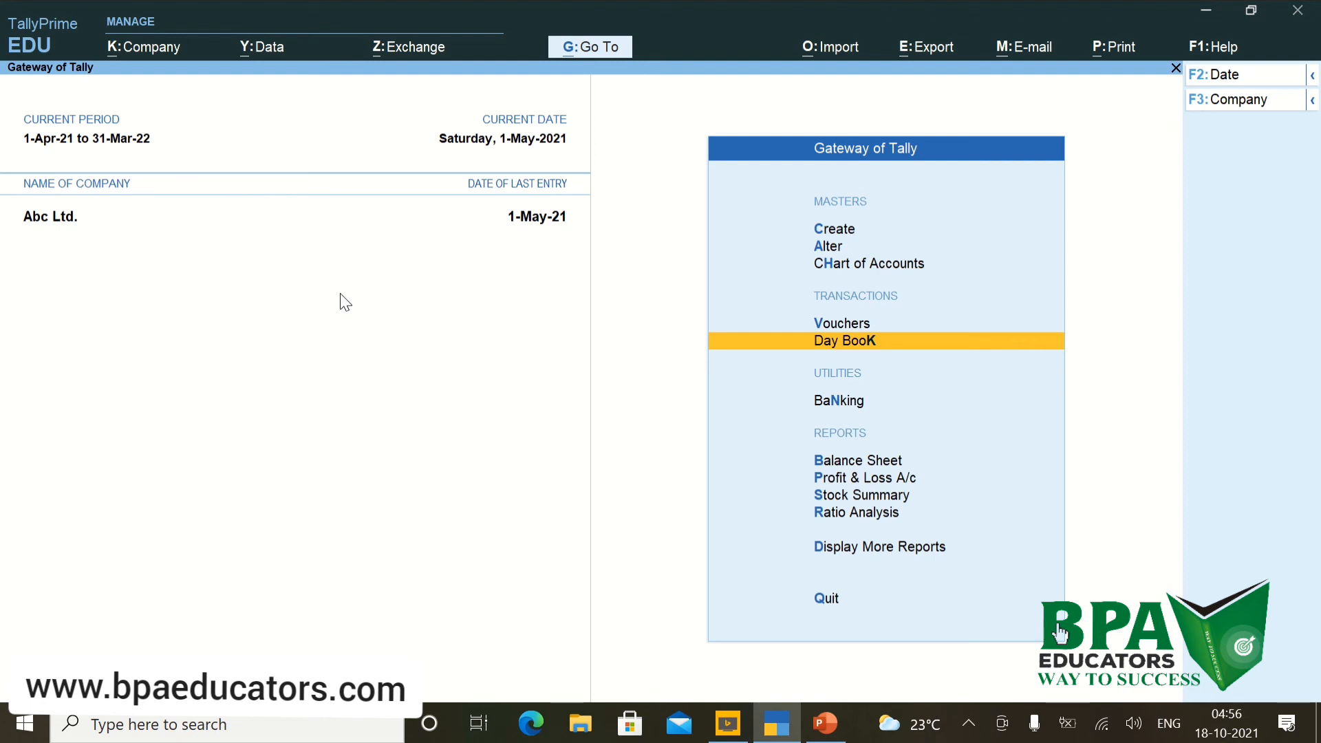
Go to the Cost Centre Breakup of Ledger report among the Cost Centre Reports.
click(598, 48)
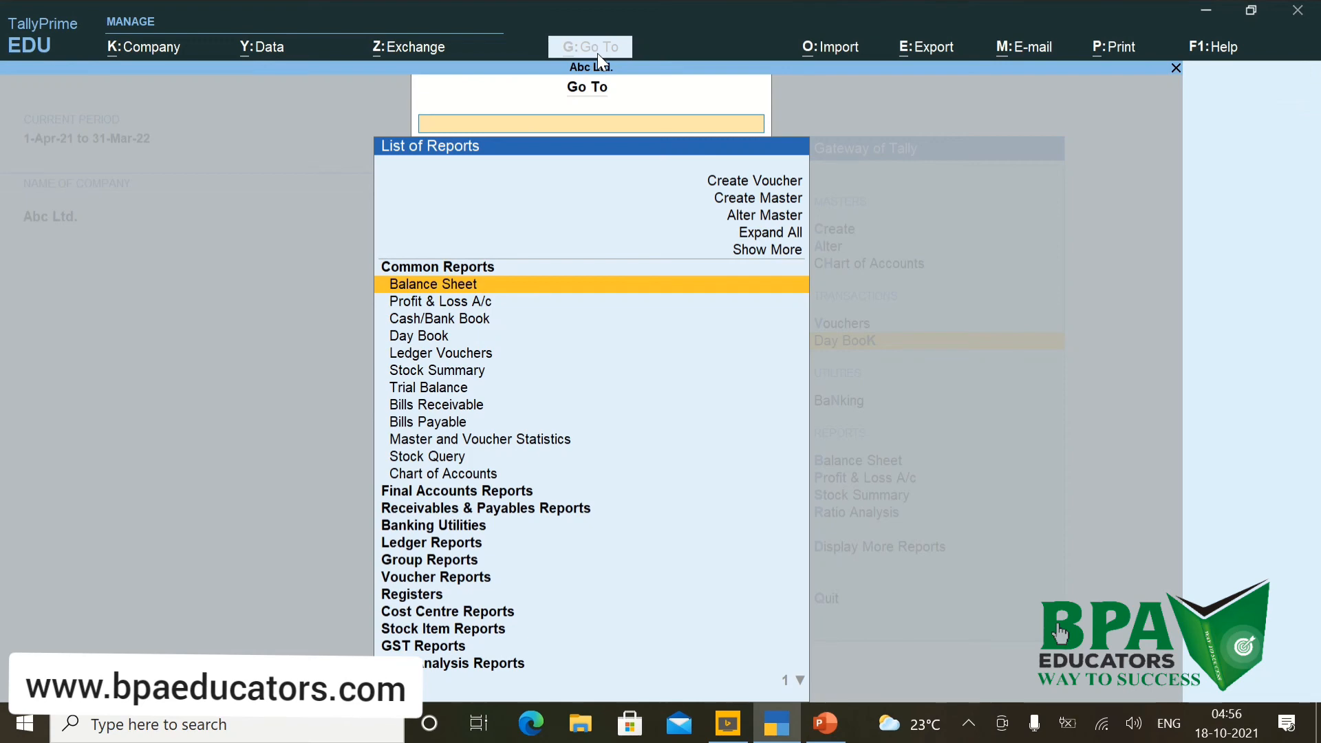
key(Down)
key(Down)
key(Down)
key(Down)
key(Down)
key(Down)
key(Down)
key(Down)
key(Down)
key(Down)
key(Down)
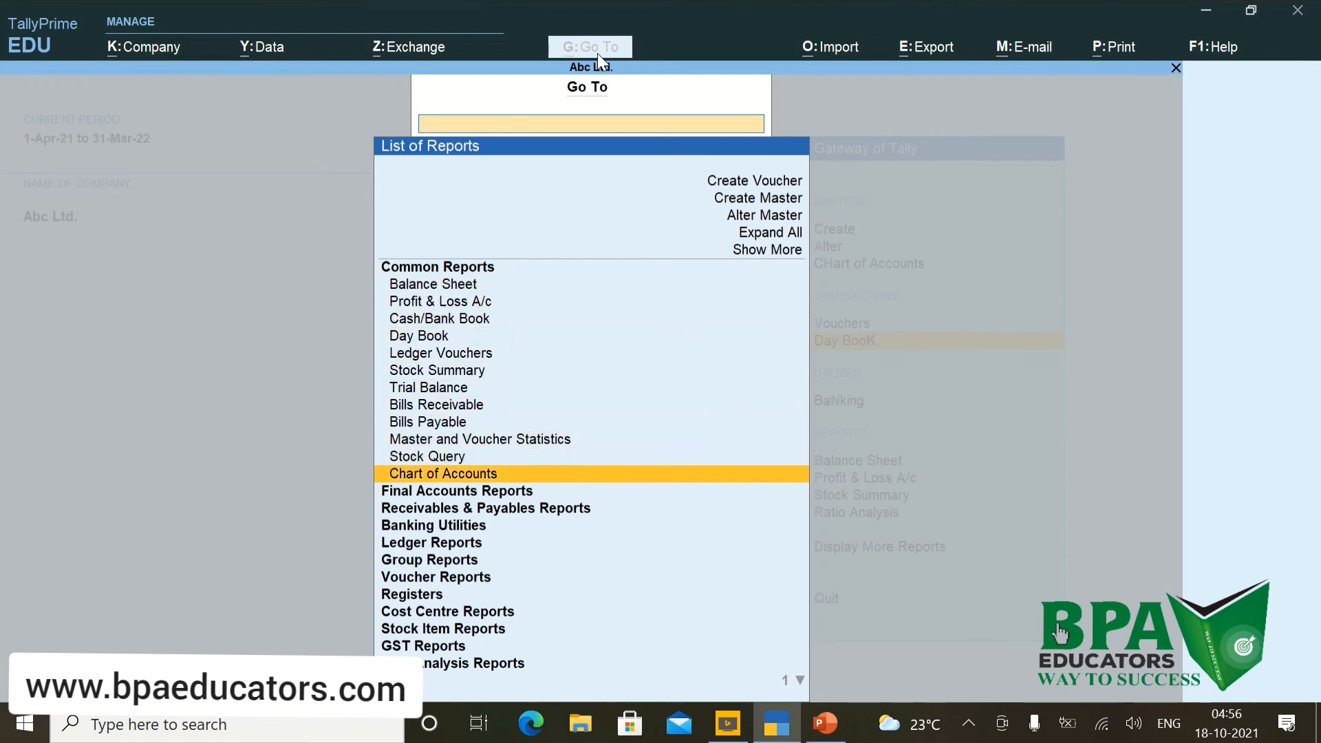
key(Down)
key(Down)
key(Down)
key(Down)
key(Down)
key(Down)
key(Down)
key(Down)
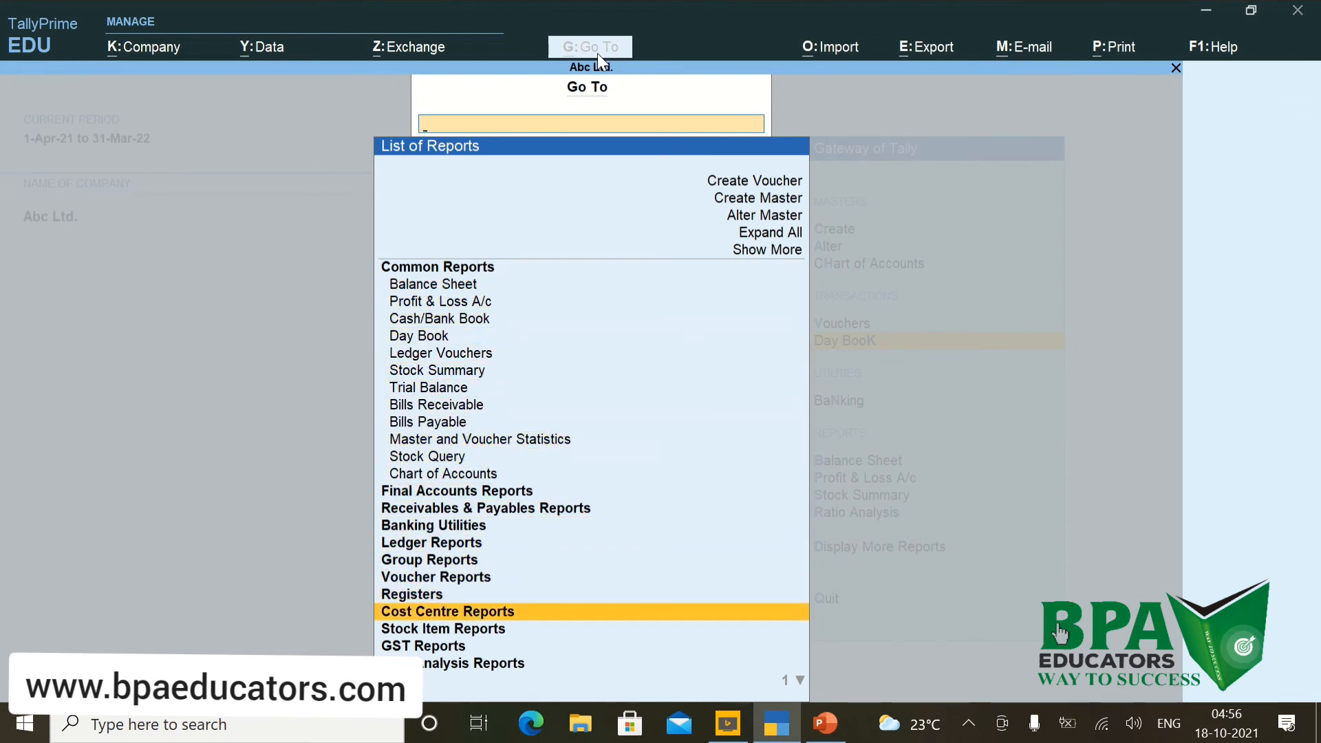
key(Return)
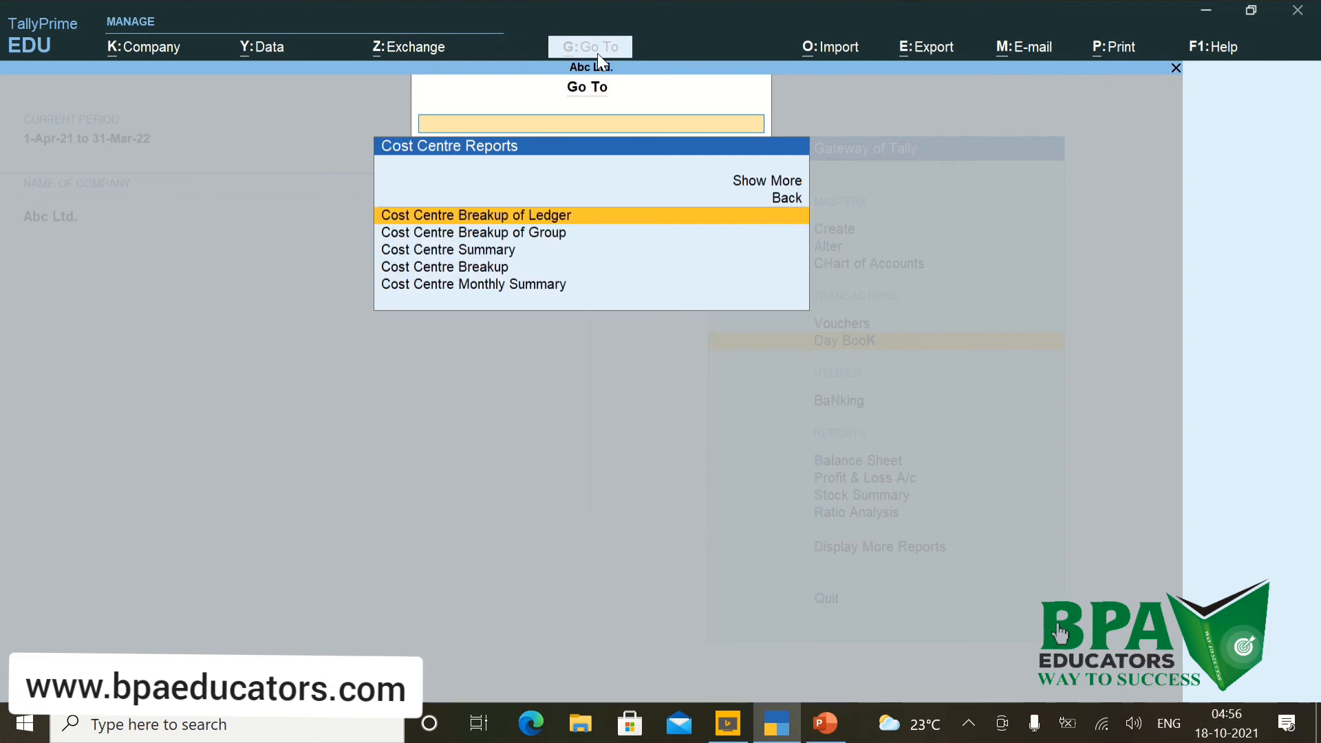
key(Return)
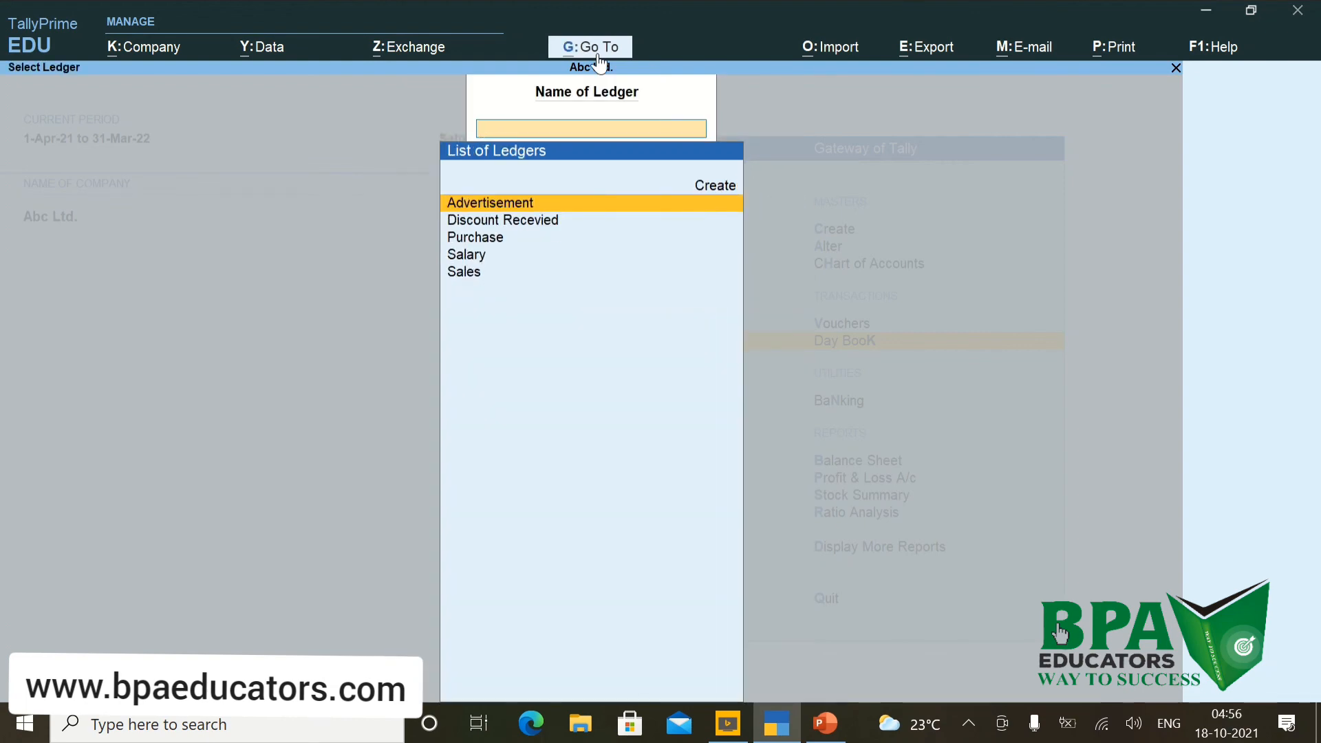
Display the cost centre breakup for the Salary ledger.
key(Down)
key(Down)
key(Down)
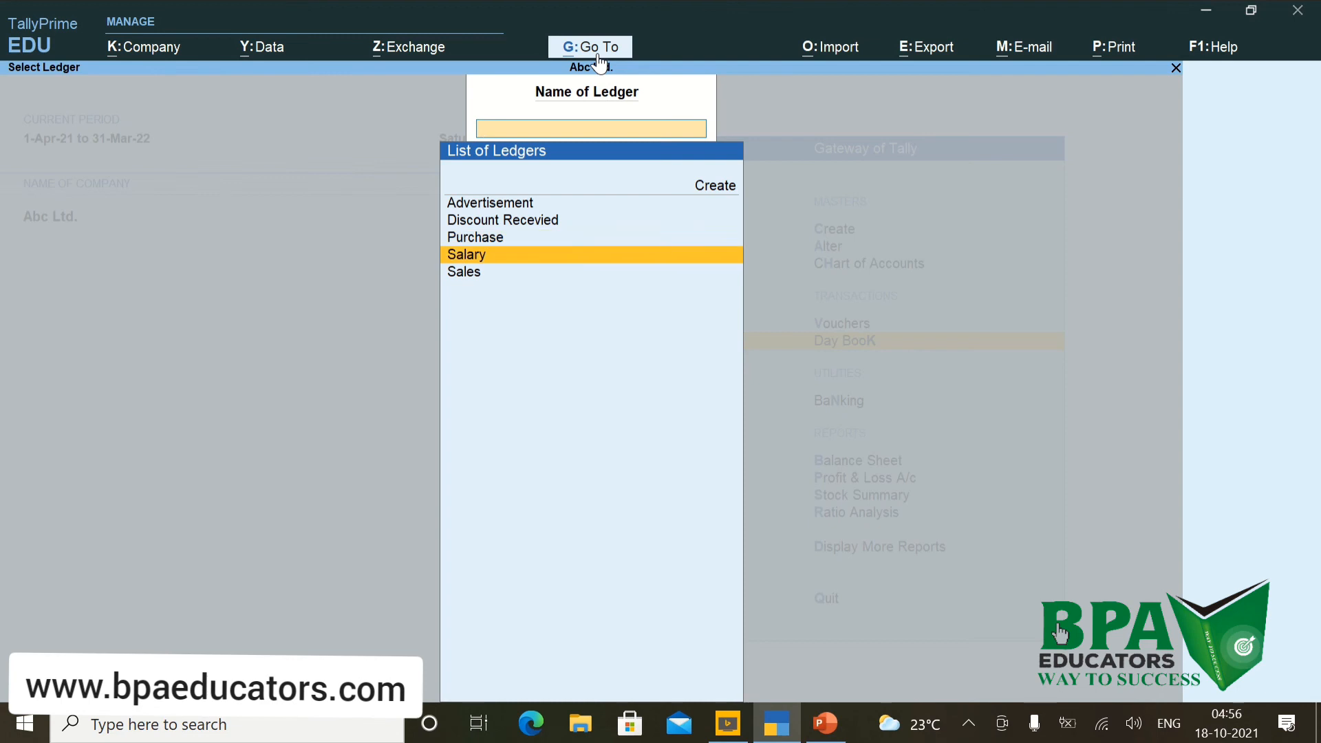
key(Return)
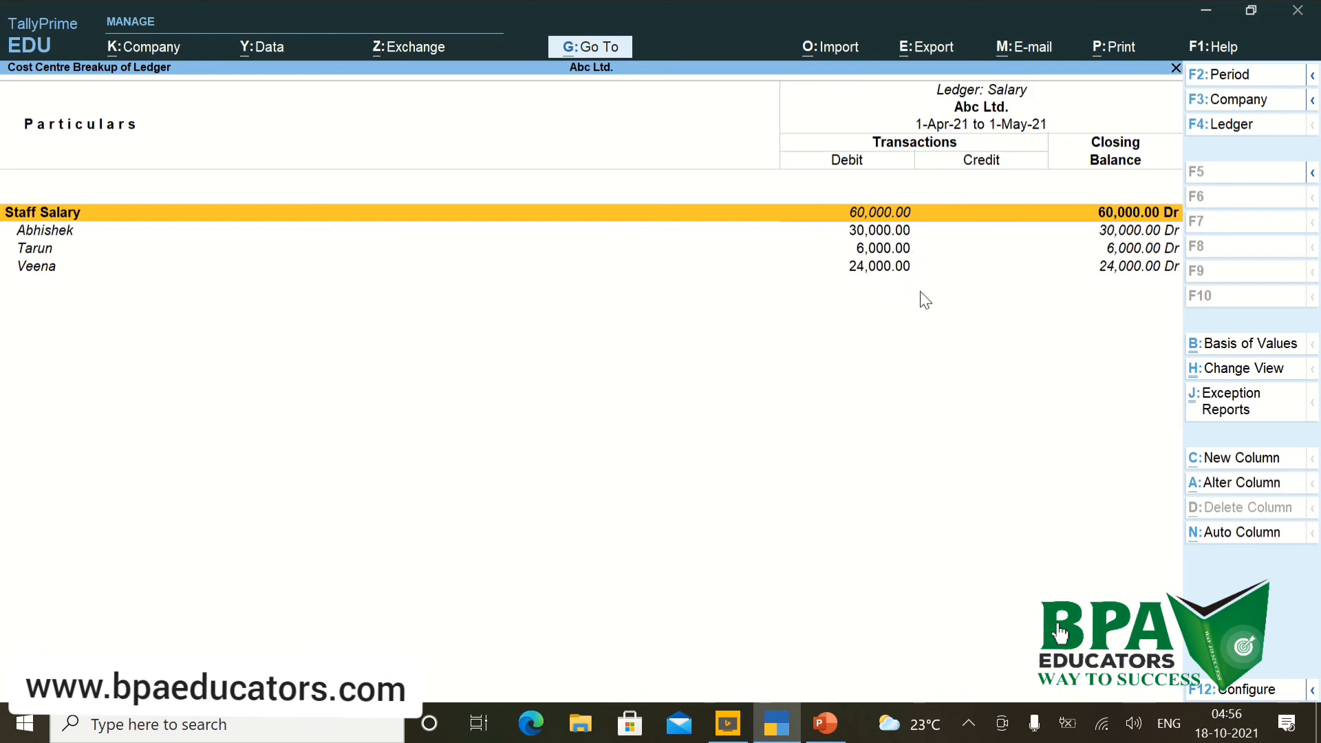
Switch the cost centre breakup report to the Advertisement ledger.
key(Escape)
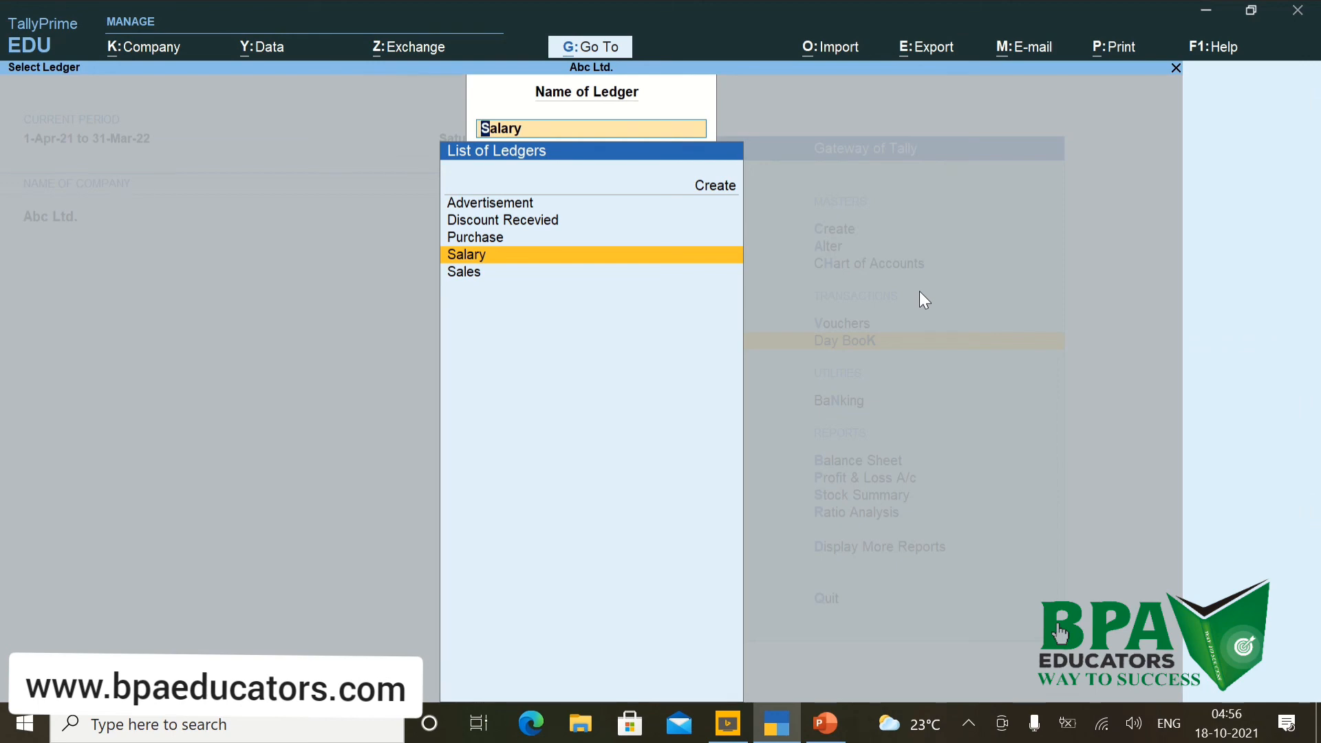
key(Up)
key(Up)
key(Up)
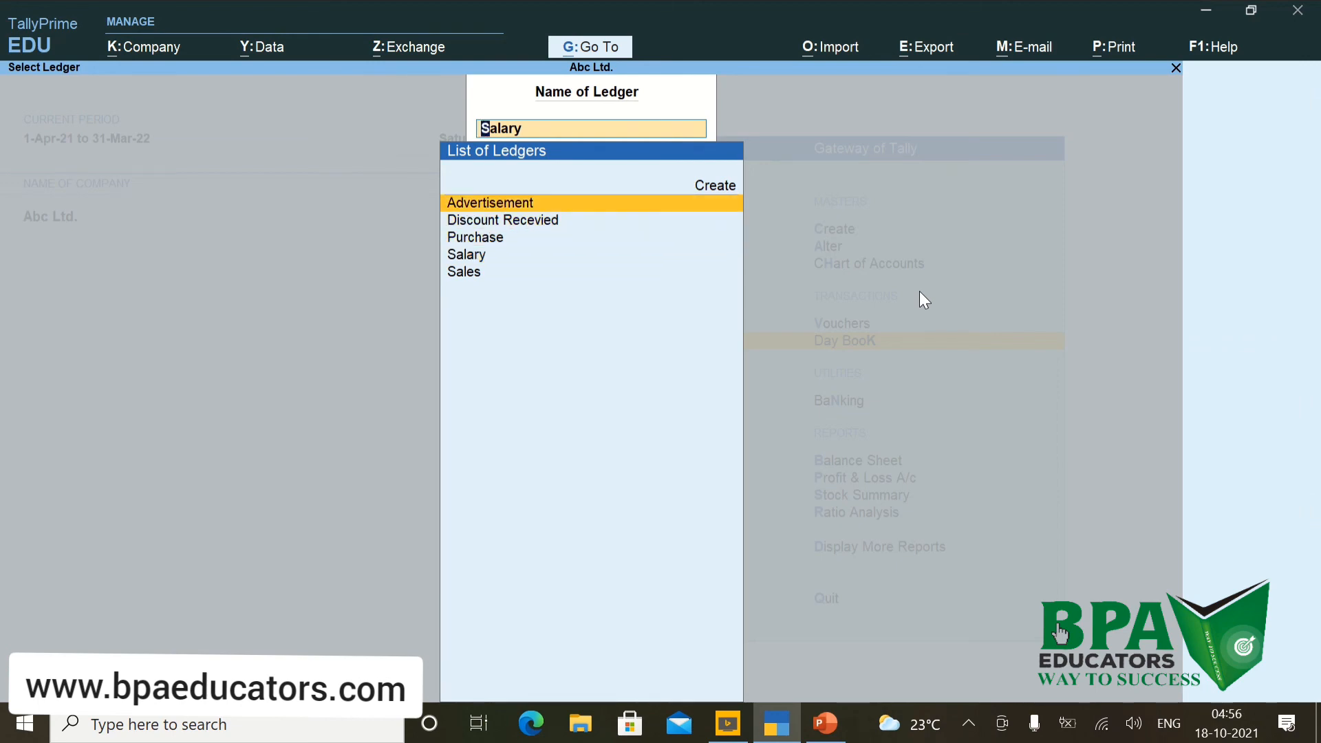
key(Return)
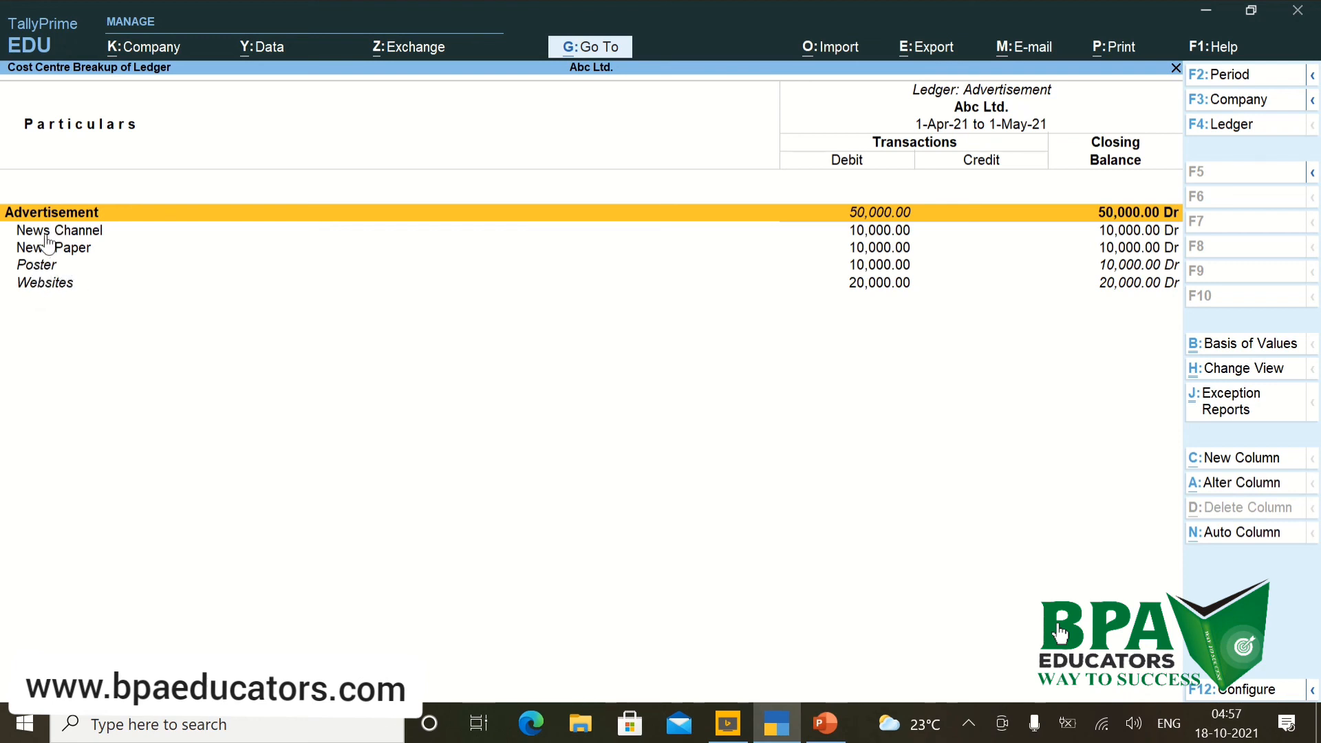
Drill into the News Channel and News Paper cost centres in turn to view their summaries, returning to the Advertisement breakup.
key(Down)
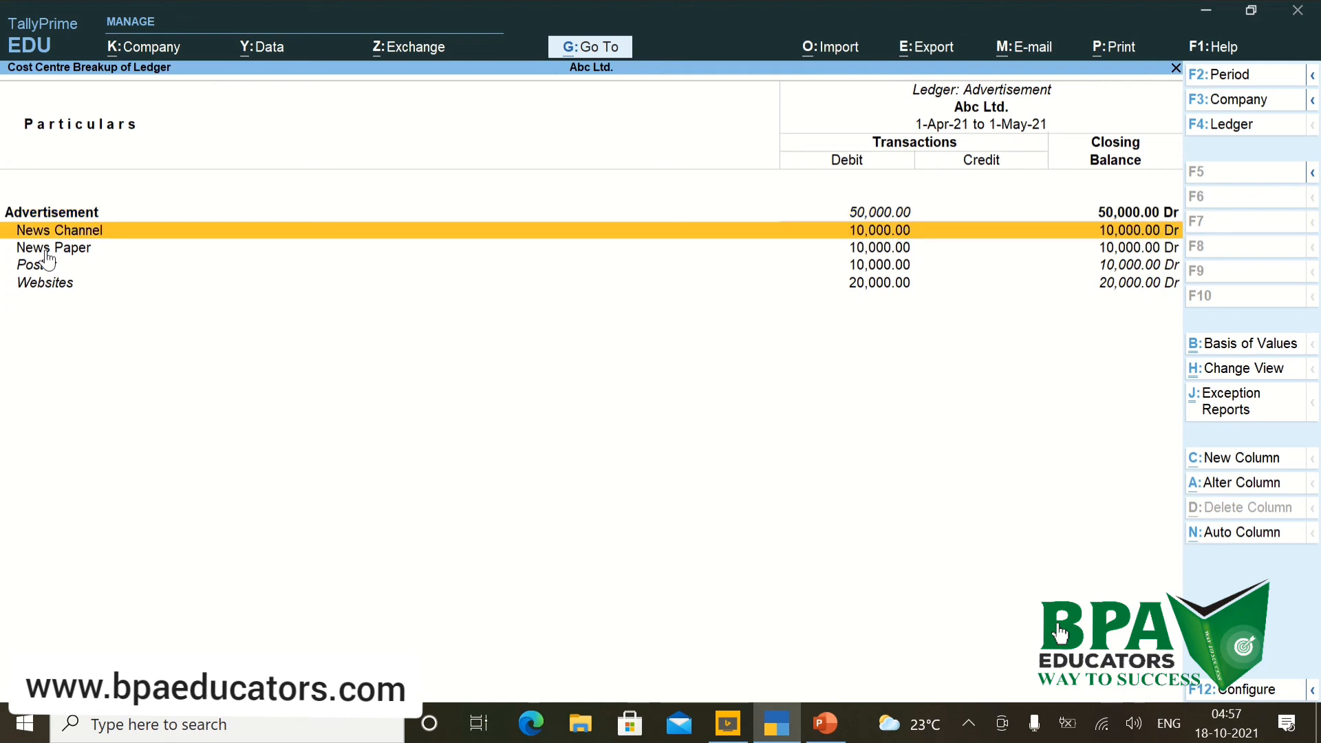
key(Return)
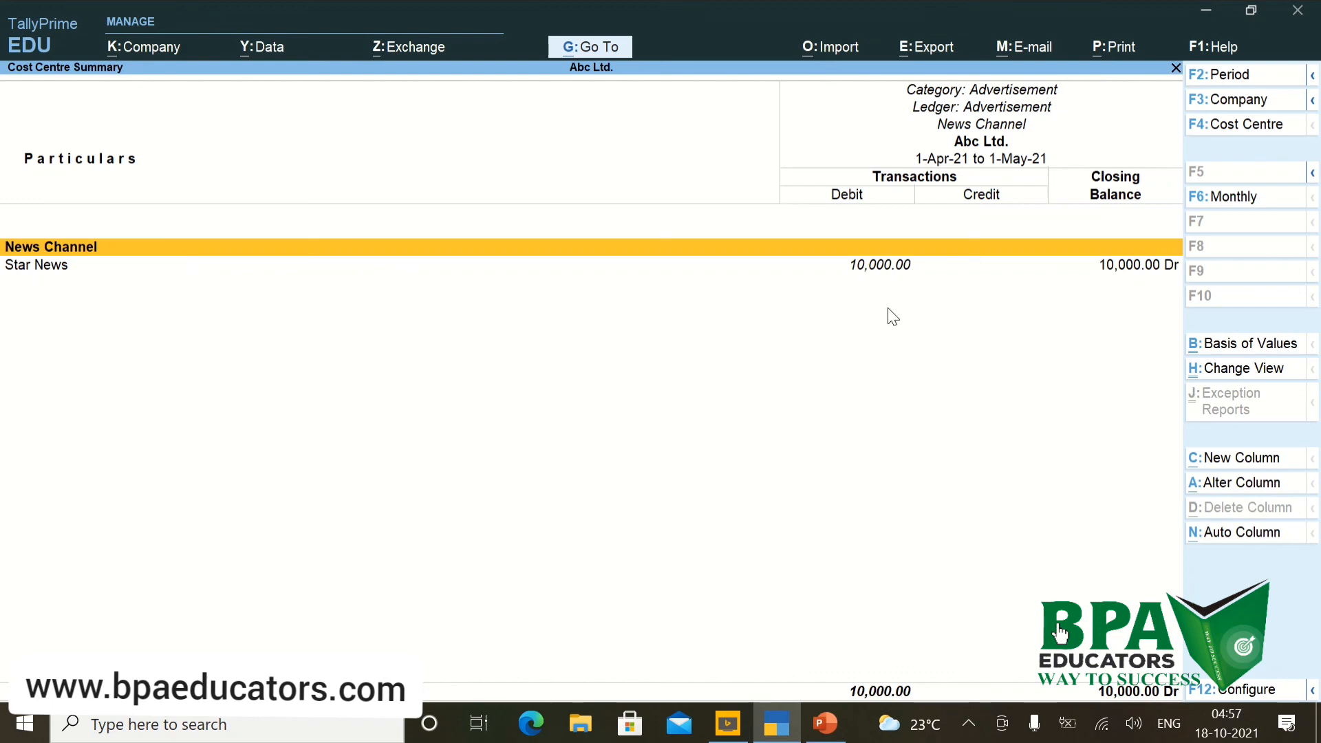
key(Escape)
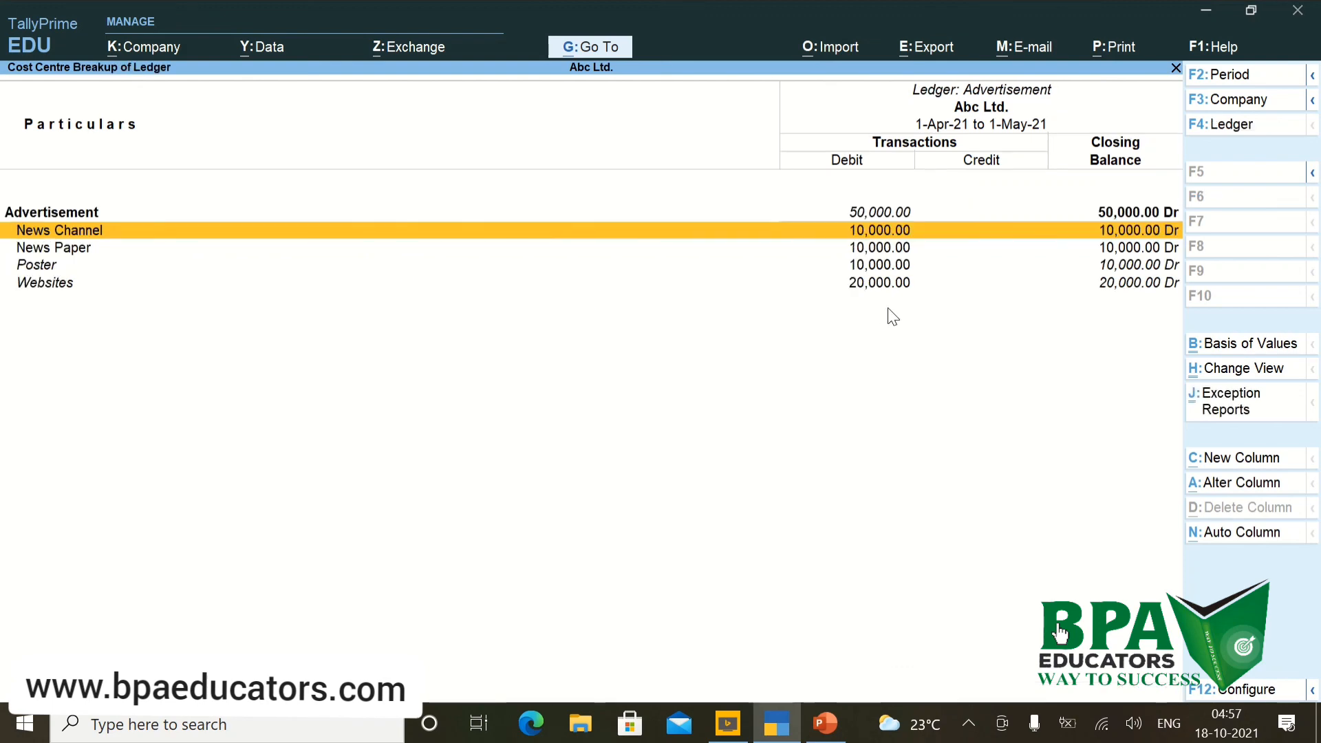
key(Down)
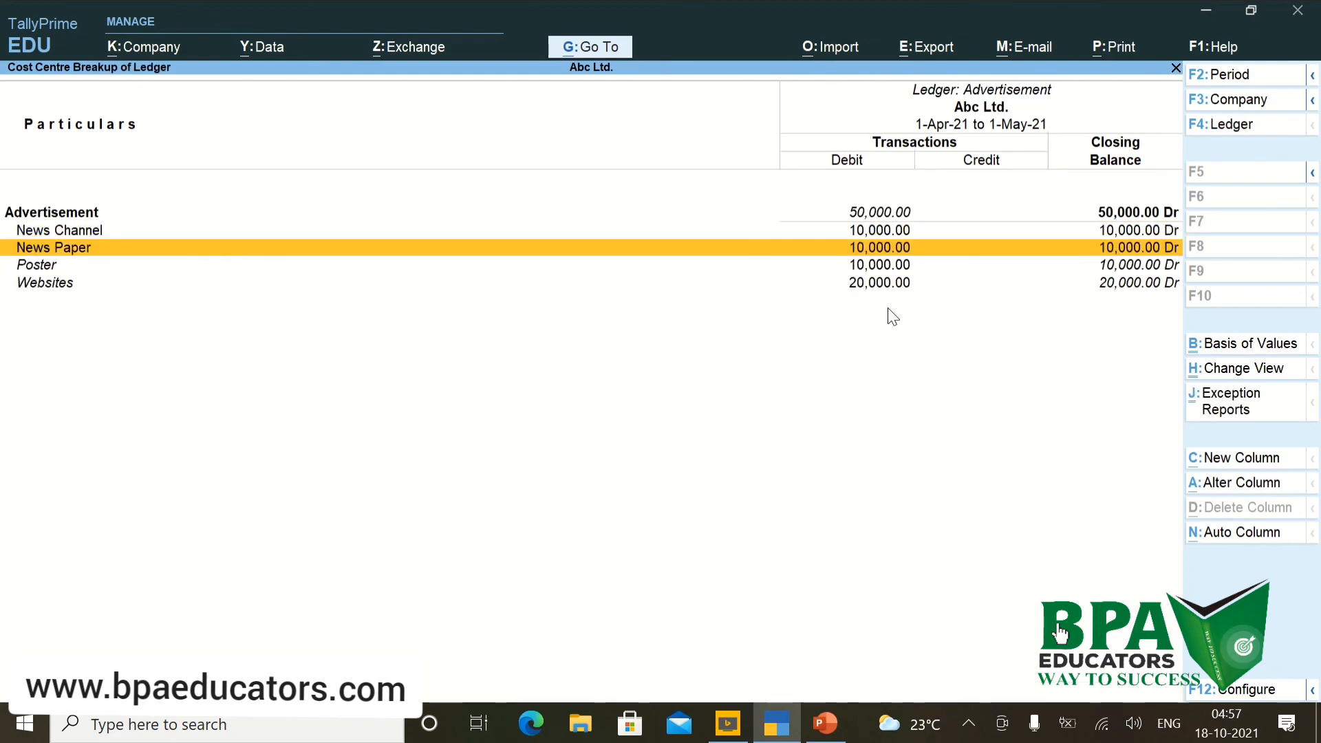
key(Return)
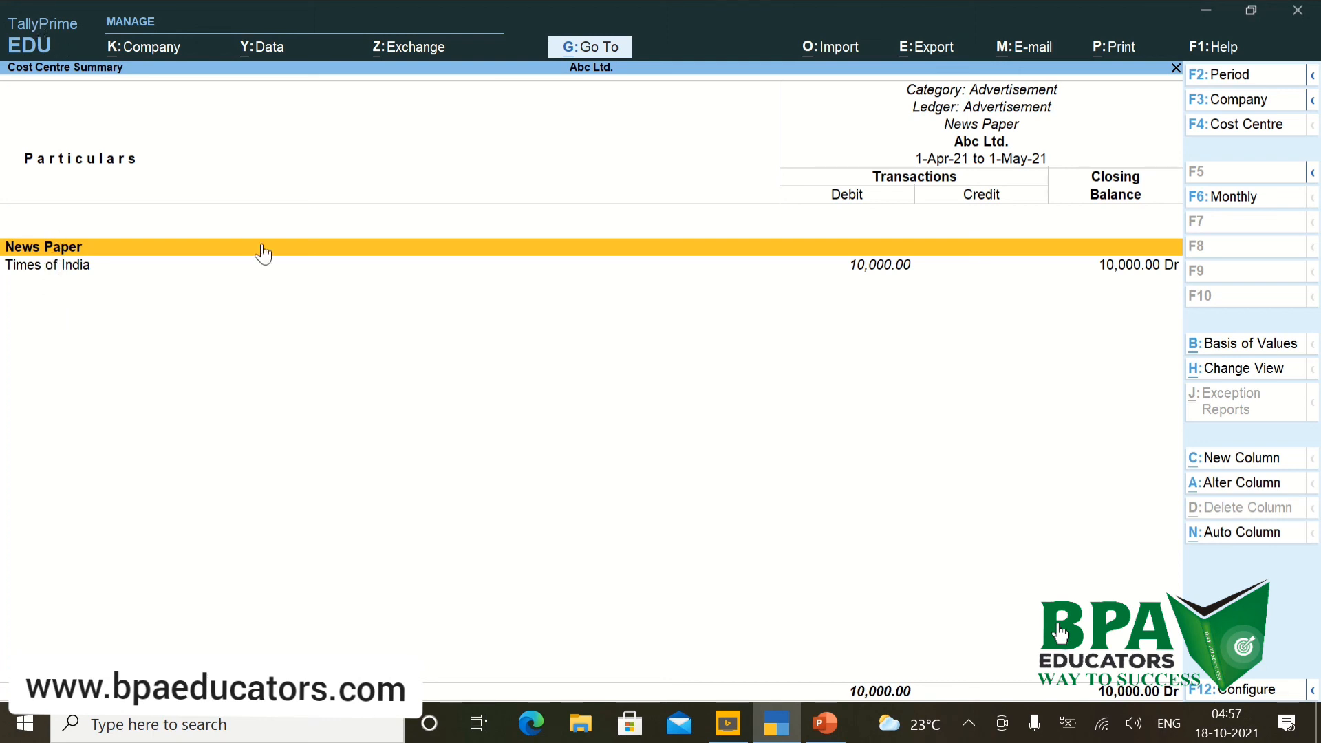
key(Escape)
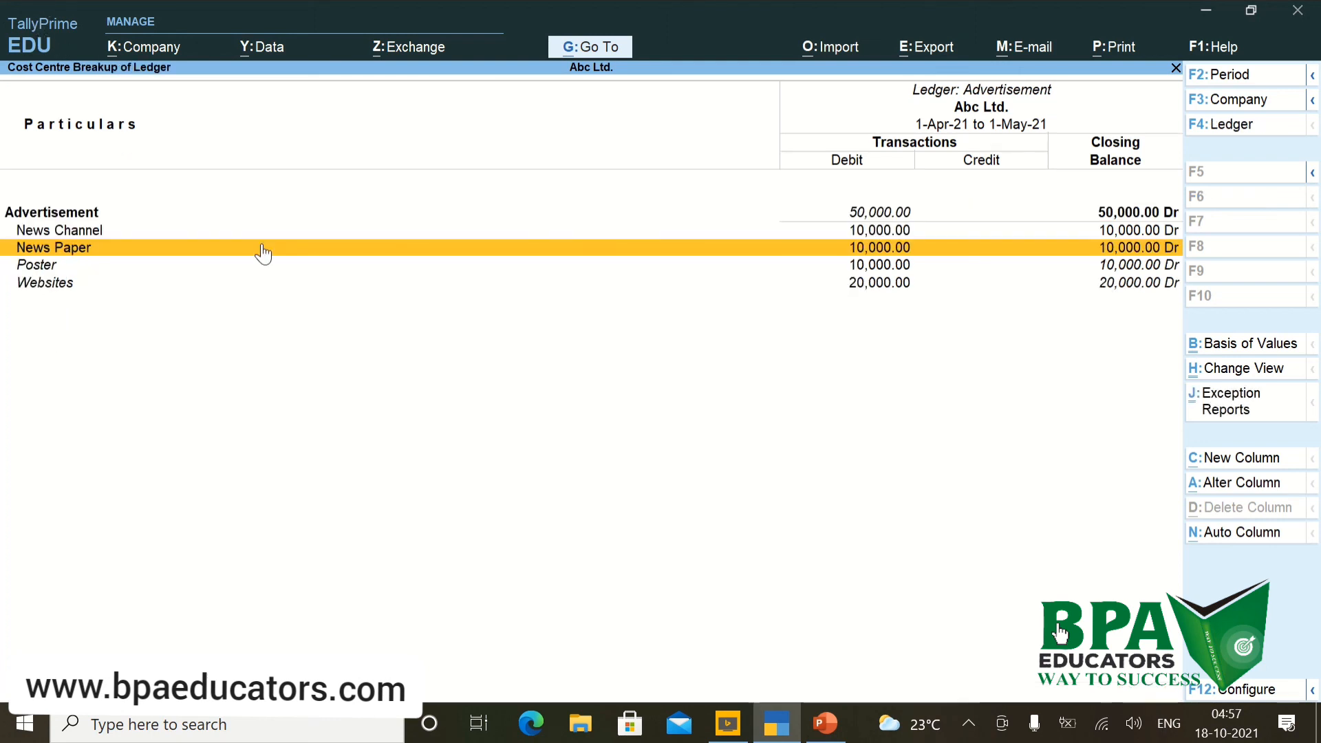
View the News Channel cost centre summary again, and close the reports back to the Gateway of Tally.
key(Up)
key(Return)
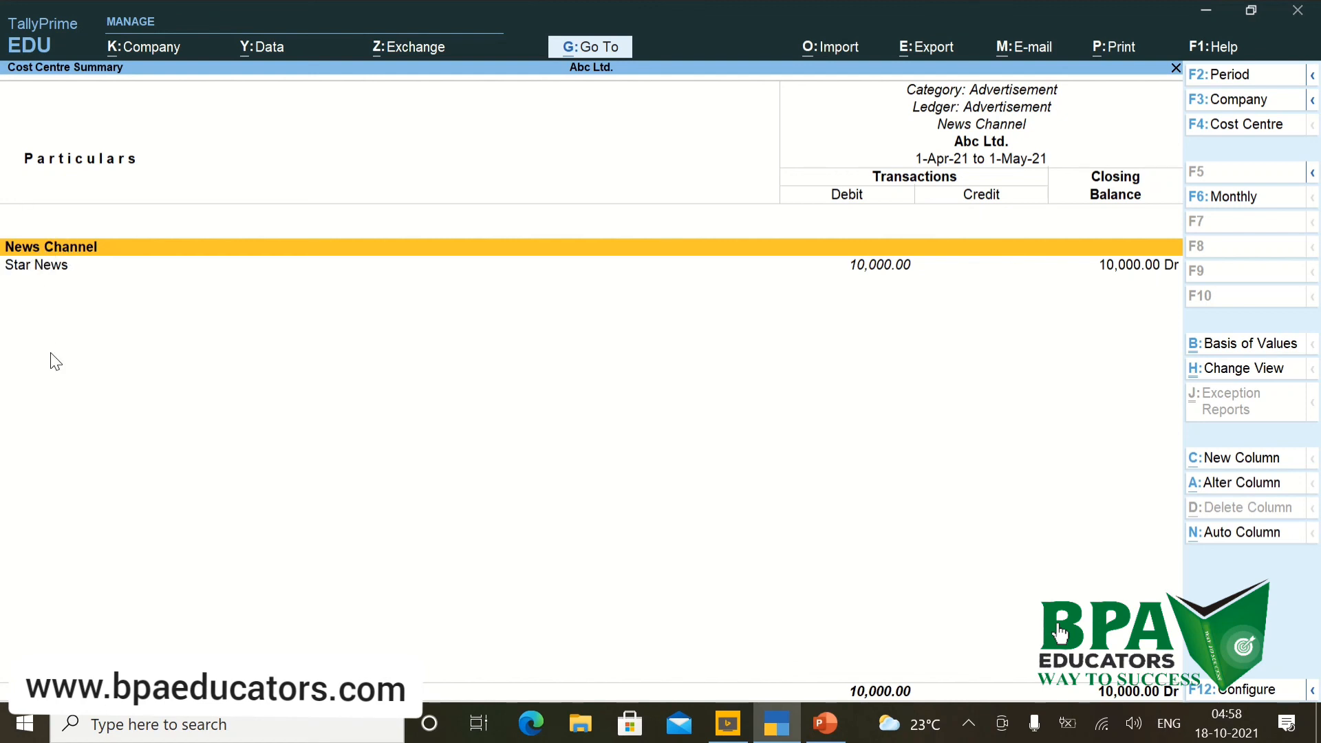
key(Escape)
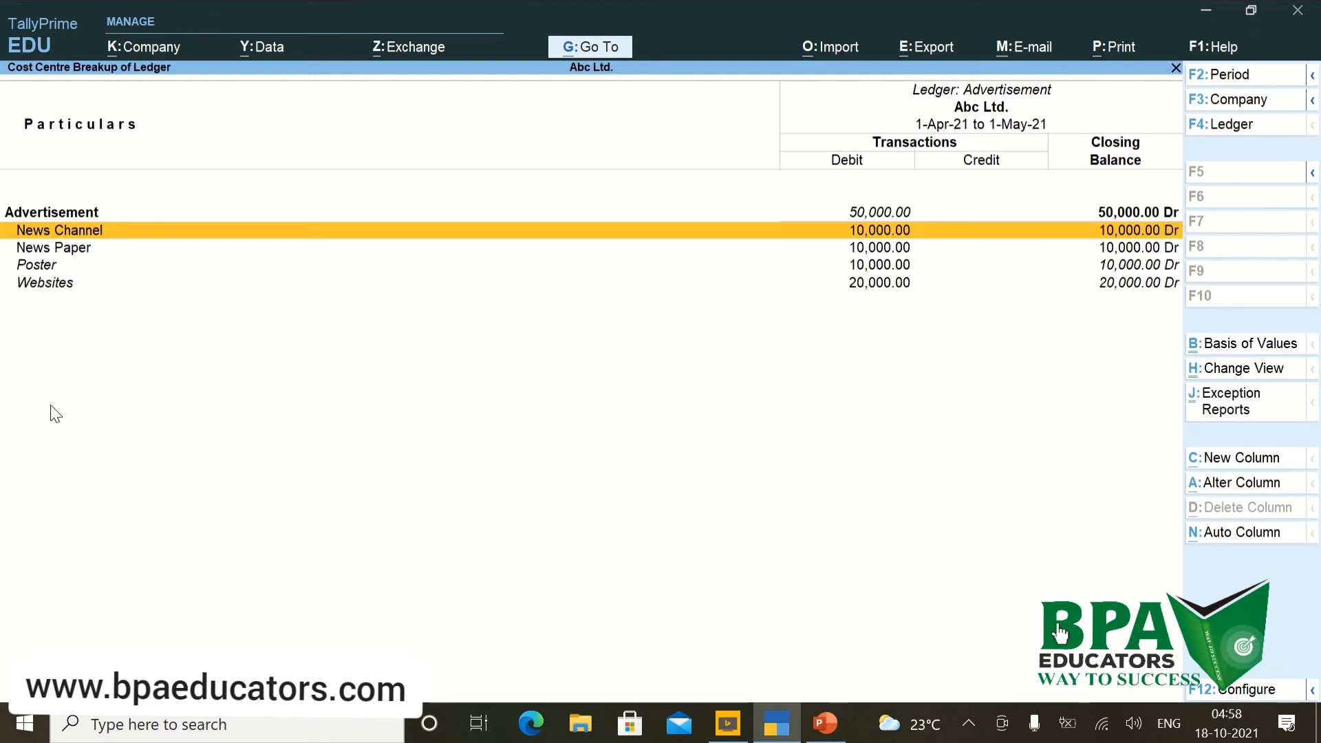
key(Escape)
key(Escape)
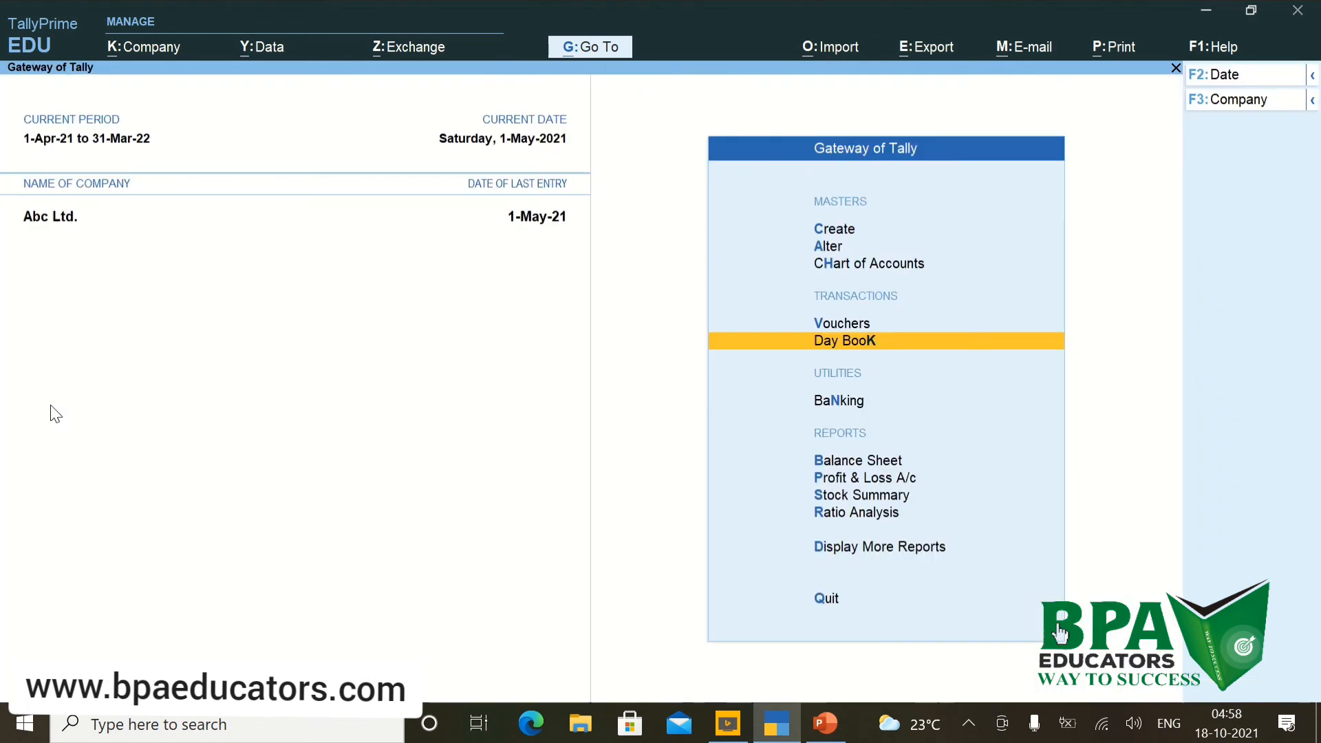